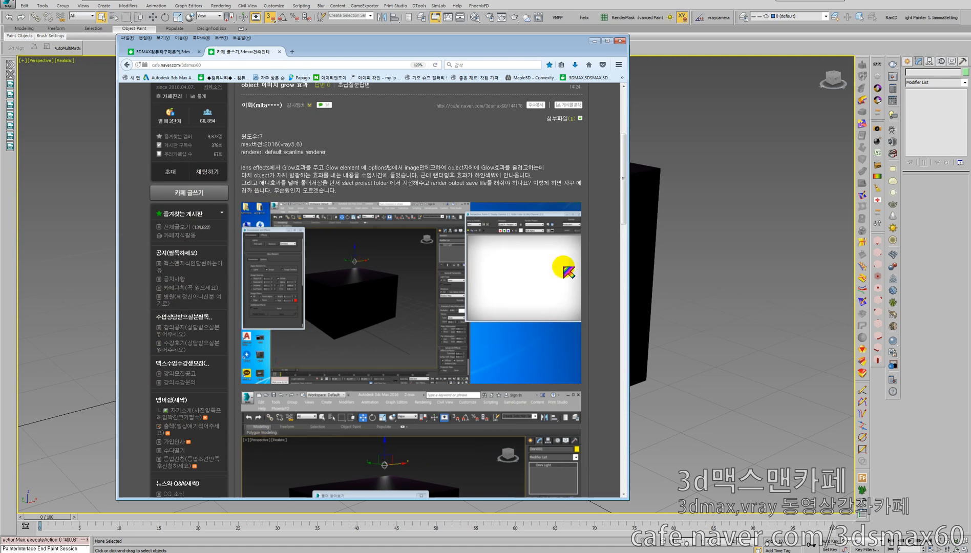
Read the forum question about the glow effect and move the browser window off the 3ds Max viewport
{"action": "mouse_move", "coordinate": [203, 159]}
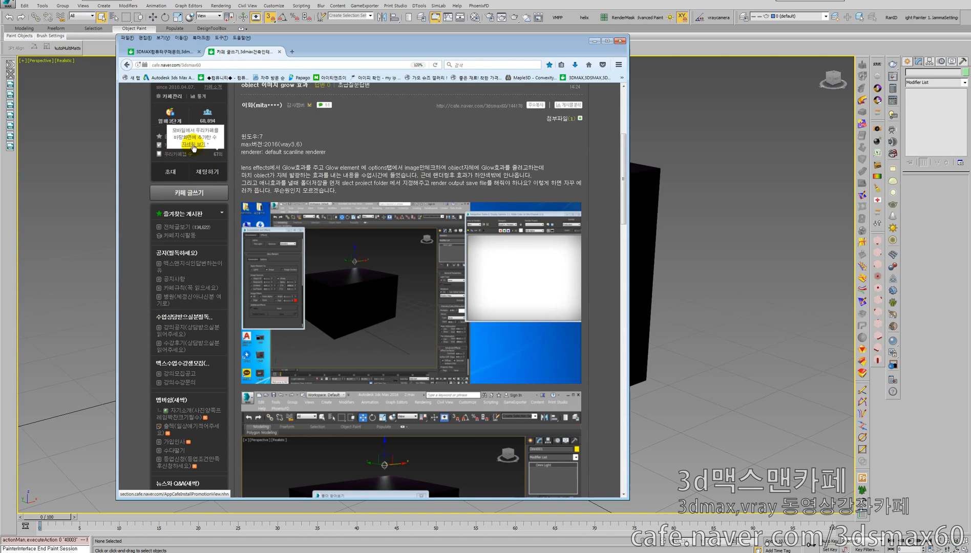
{"action": "left_click_drag", "start_coordinate": [488, 44], "coordinate": [419, 42]}
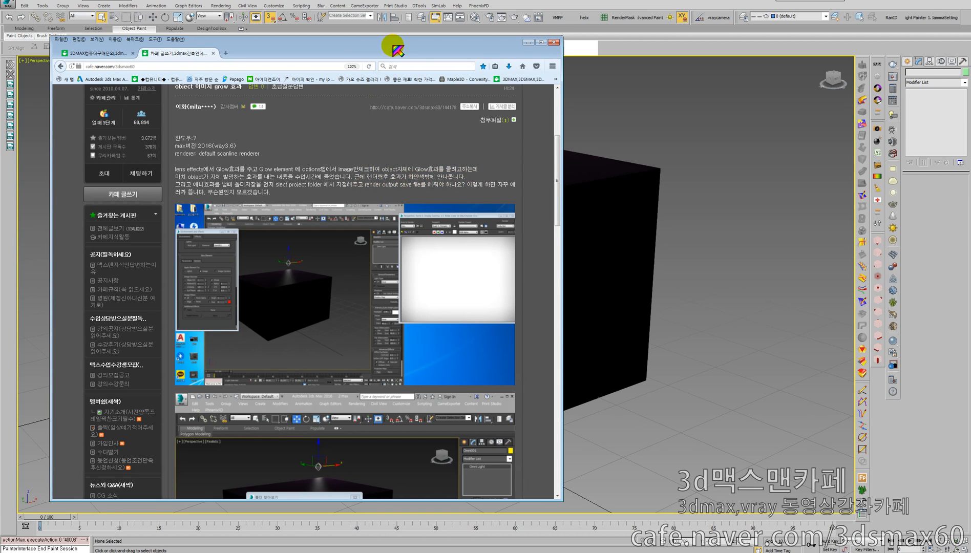
{"action": "left_click_drag", "start_coordinate": [393, 44], "coordinate": [0, 38]}
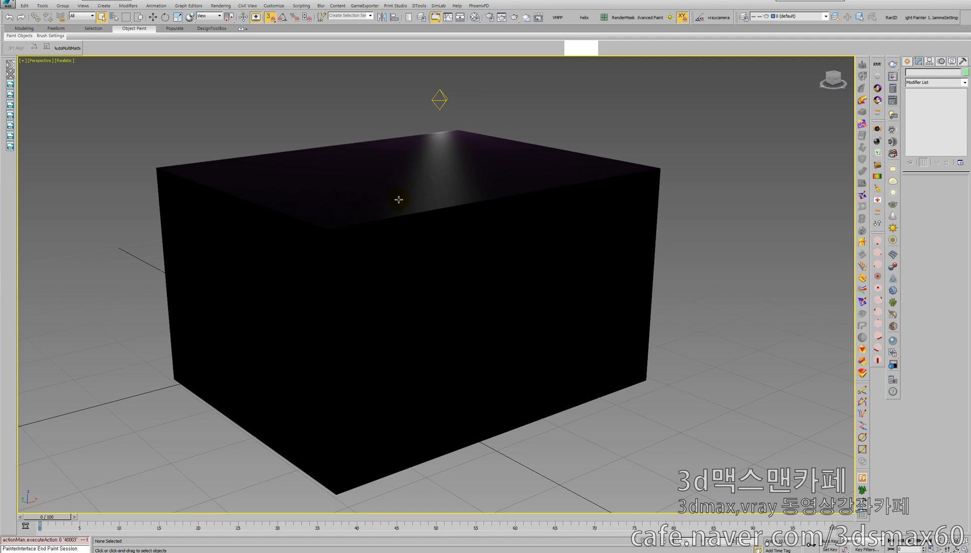
Render the Perspective view to inspect the glow result and close the rendered frame
{"action": "key", "text": "shift+q"}
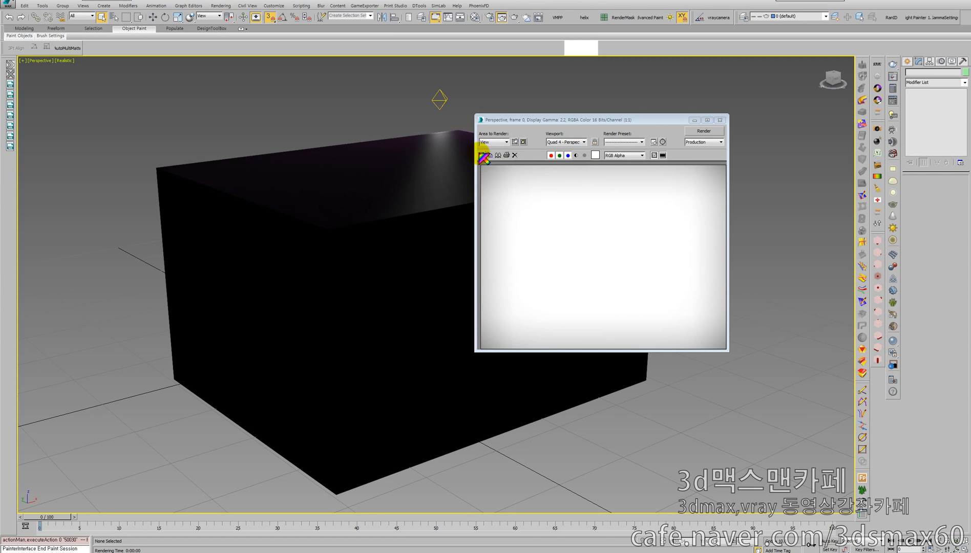
{"action": "left_click", "coordinate": [720, 122]}
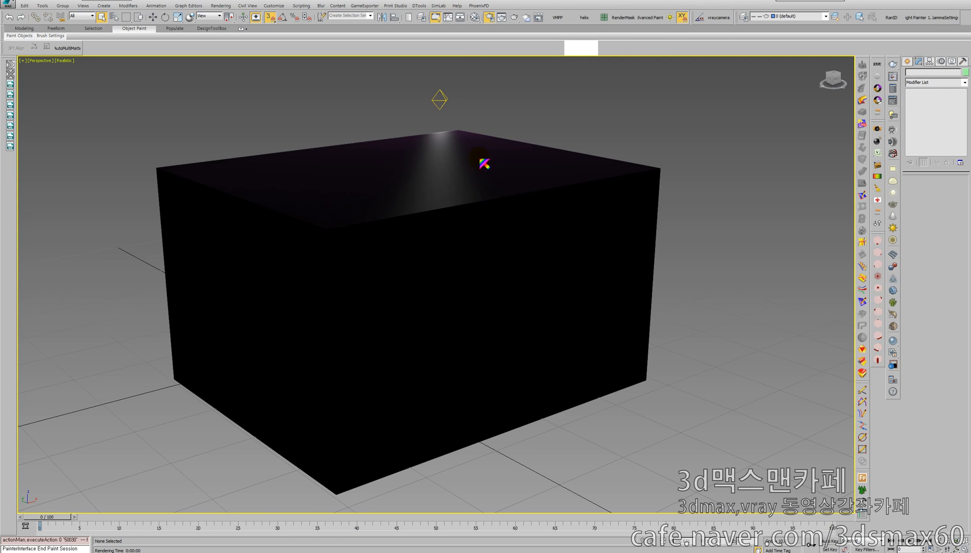
Set the render time output to the Range option and preview the output file dialog without choosing a file
{"action": "key", "text": "F10"}
{"action": "left_click", "coordinate": [296, 203]}
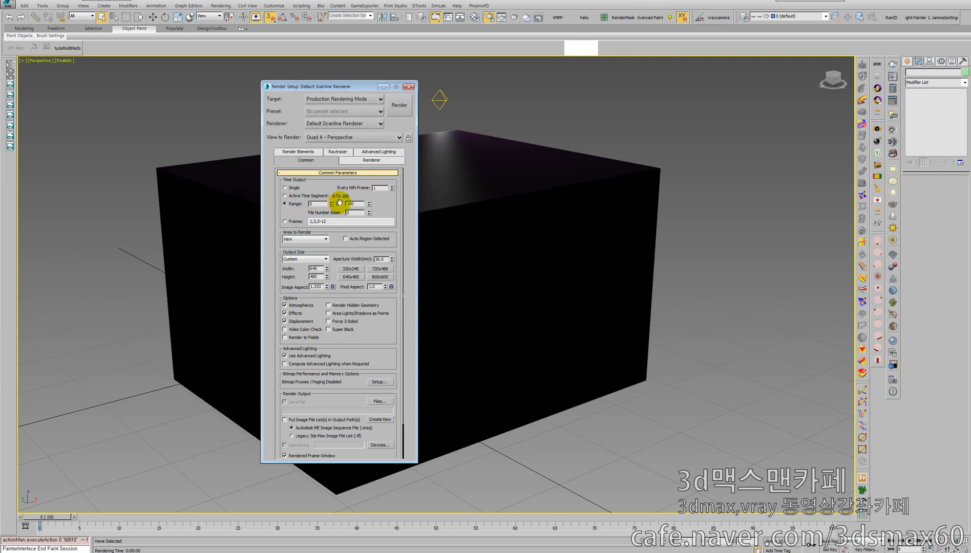
{"action": "double_click", "coordinate": [352, 203]}
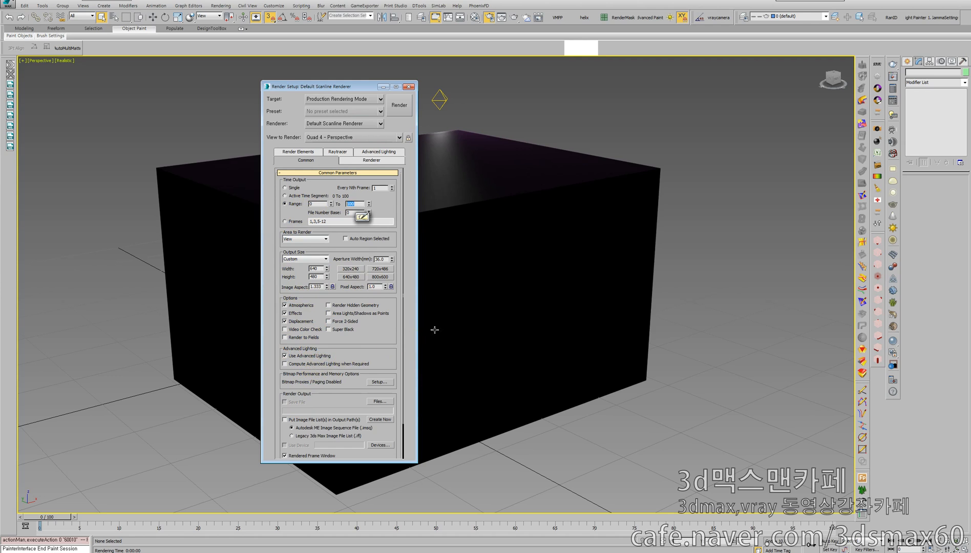
{"action": "left_click", "coordinate": [378, 402]}
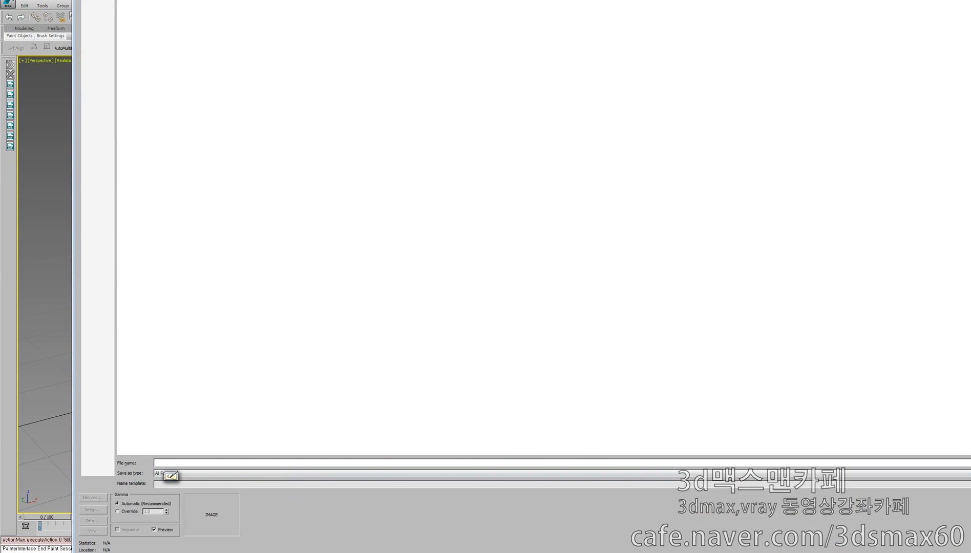
{"action": "key", "text": "Escape"}
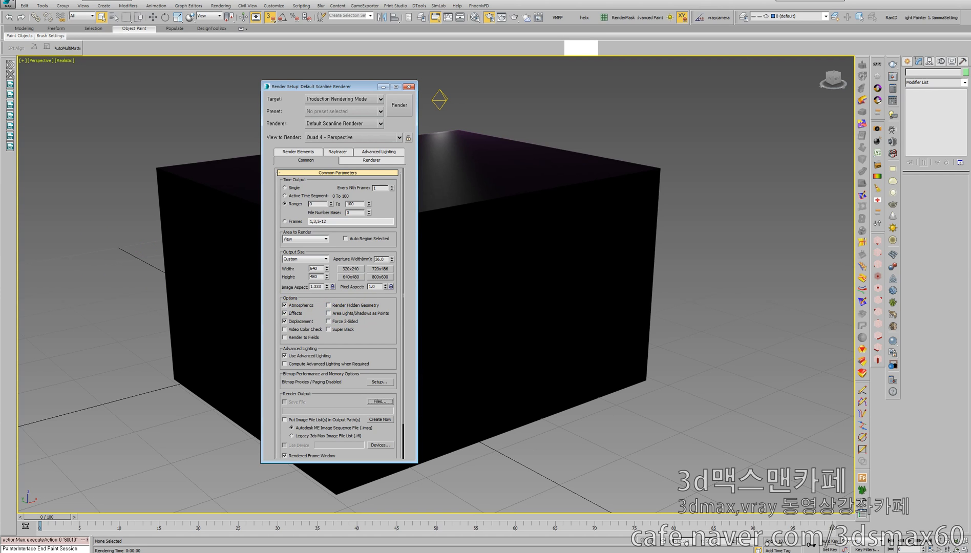
Bring the forum post back, examine its error-message screenshots, and move the browser off the viewport again
{"action": "left_click_drag", "start_coordinate": [0, 61], "coordinate": [568, 73]}
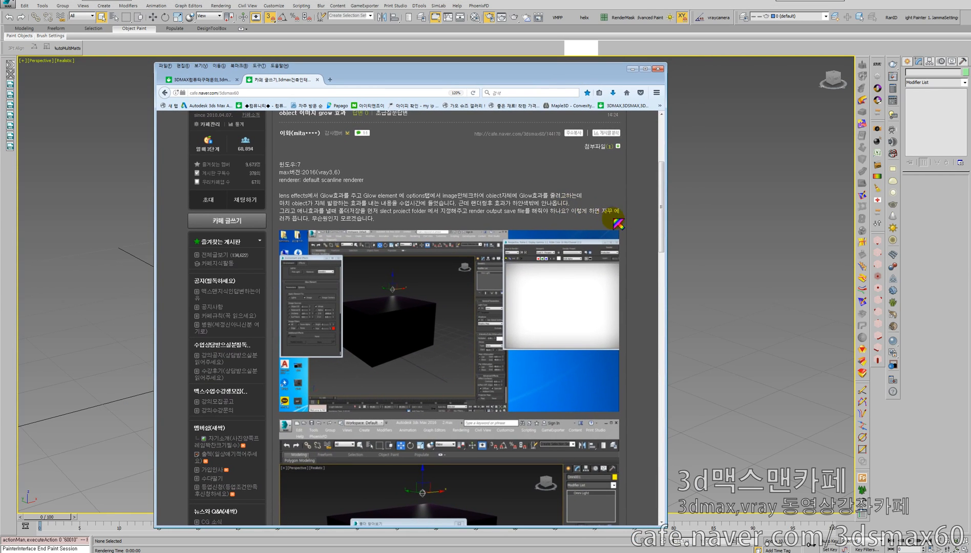
{"action": "left_click_drag", "start_coordinate": [662, 215], "coordinate": [631, 308]}
{"action": "scroll", "coordinate": [629, 320], "scroll_direction": "down", "scroll_amount": 3}
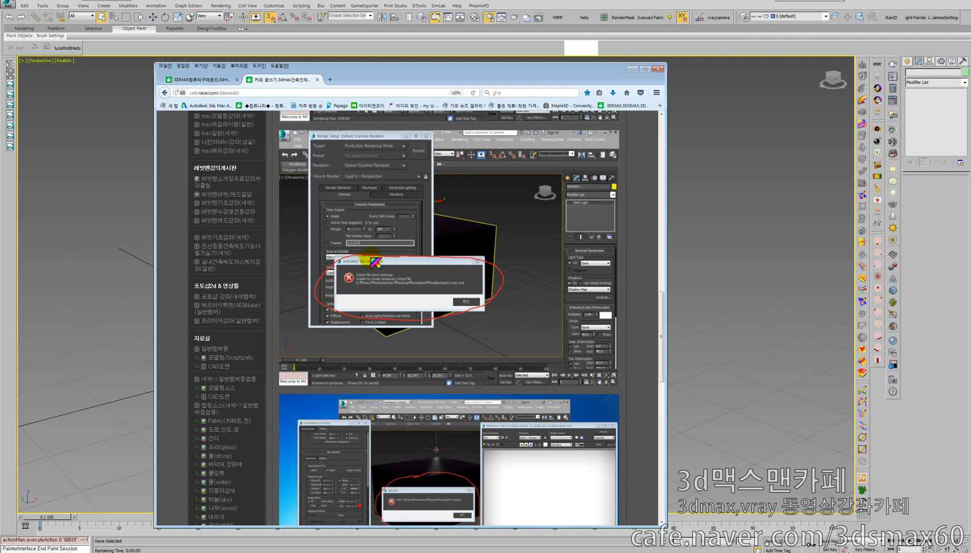
{"action": "left_click_drag", "start_coordinate": [408, 68], "coordinate": [0, 20]}
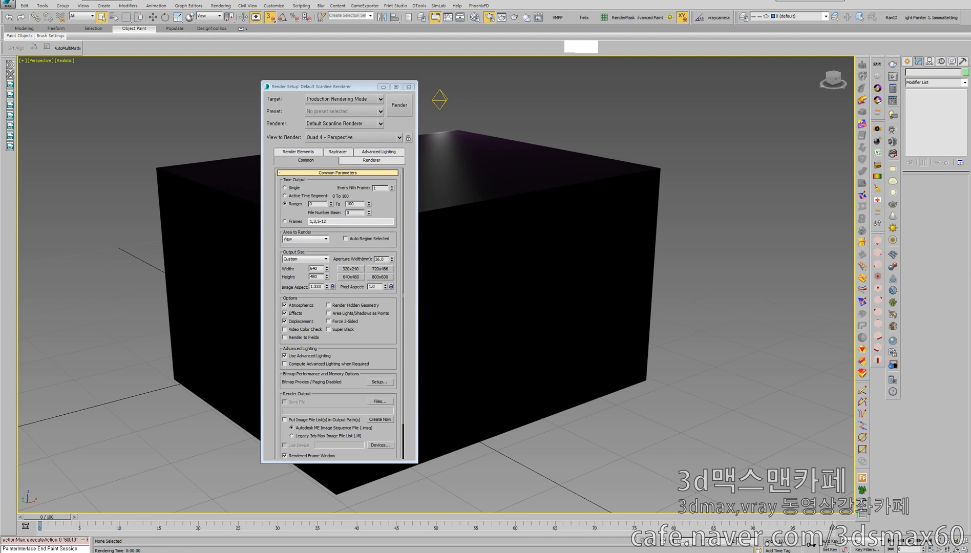
Set the render output to an AVI file named dfsdfdf using the MJPEG Compressor at quality 100
{"action": "left_click_drag", "start_coordinate": [380, 327], "coordinate": [403, 281]}
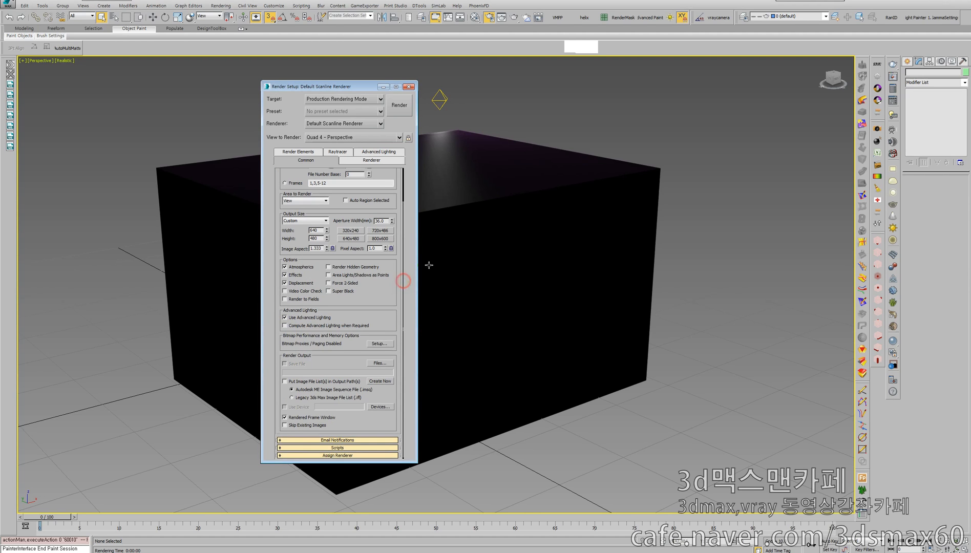
{"action": "left_click", "coordinate": [377, 344]}
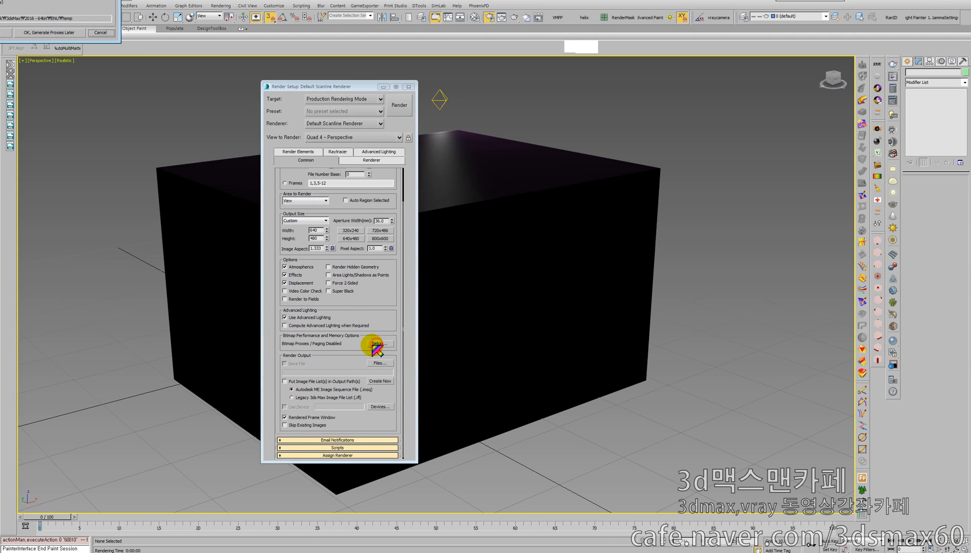
{"action": "left_click", "coordinate": [101, 32]}
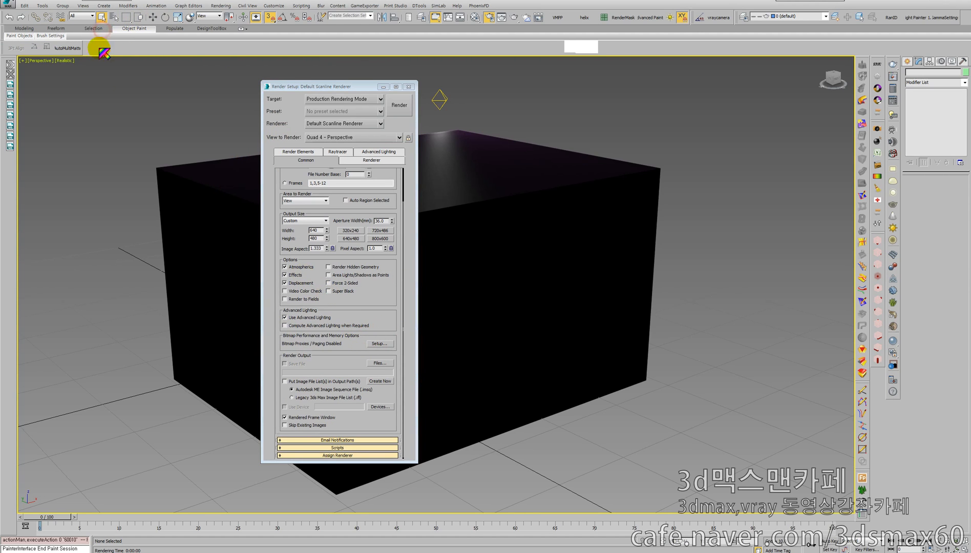
{"action": "left_click", "coordinate": [380, 363]}
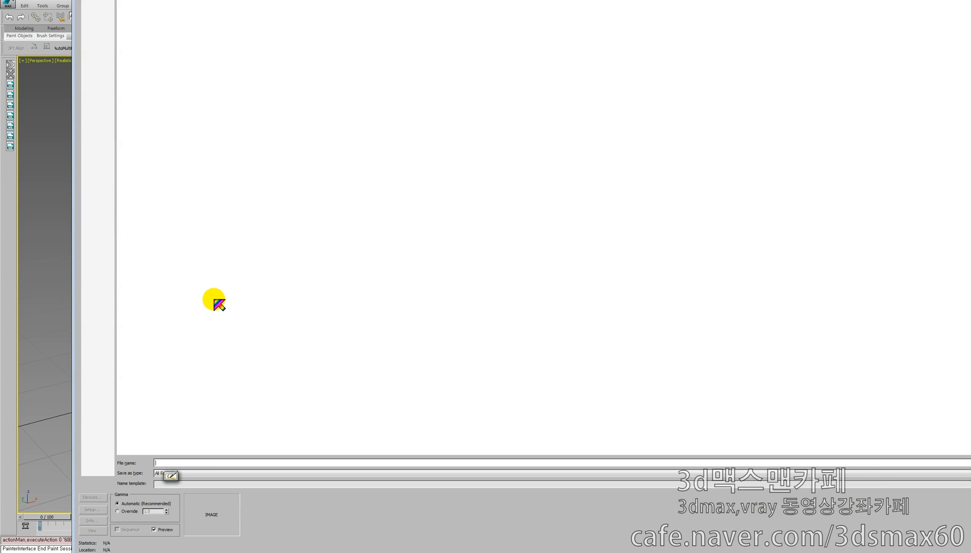
{"action": "type", "text": "dfsdfdf"}
{"action": "left_click", "coordinate": [184, 474]}
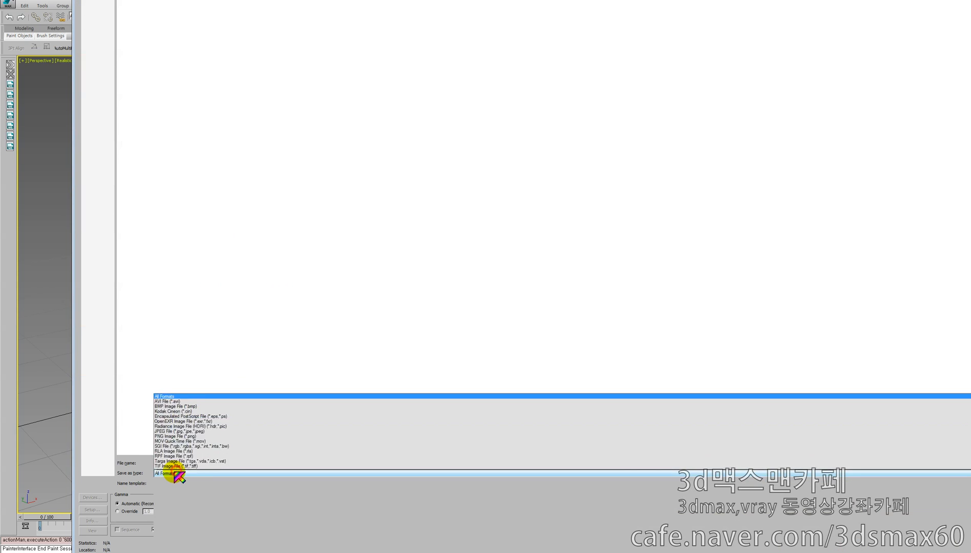
{"action": "left_click", "coordinate": [174, 377]}
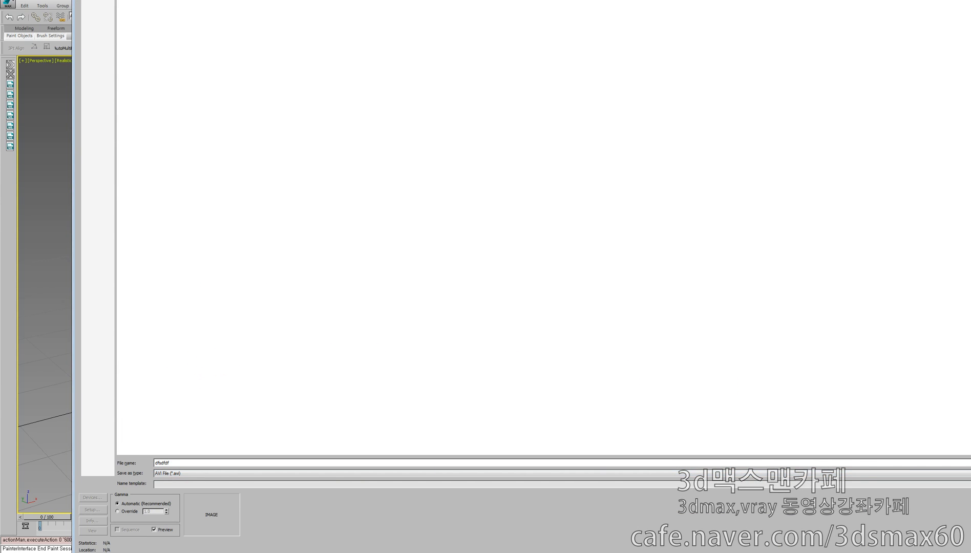
{"action": "key", "text": "Return"}
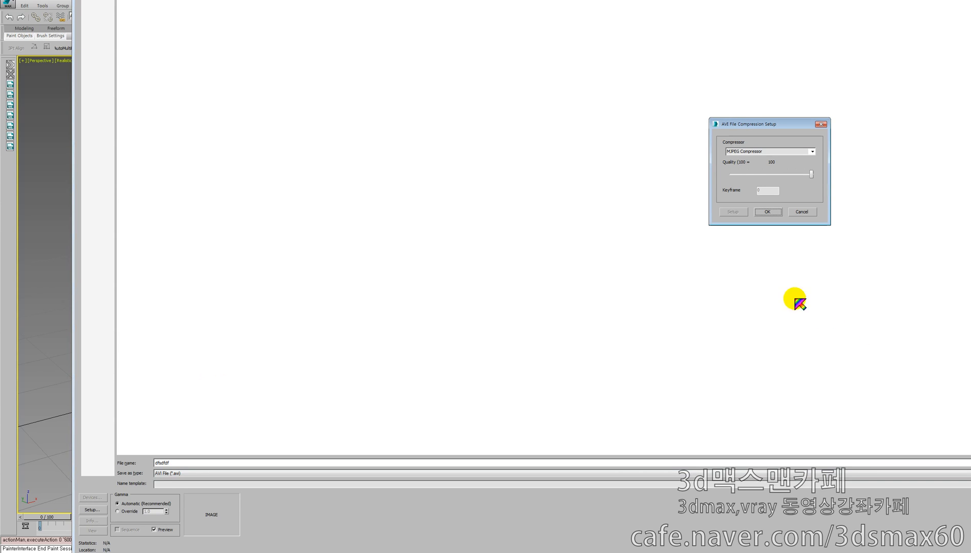
{"action": "left_click", "coordinate": [767, 212]}
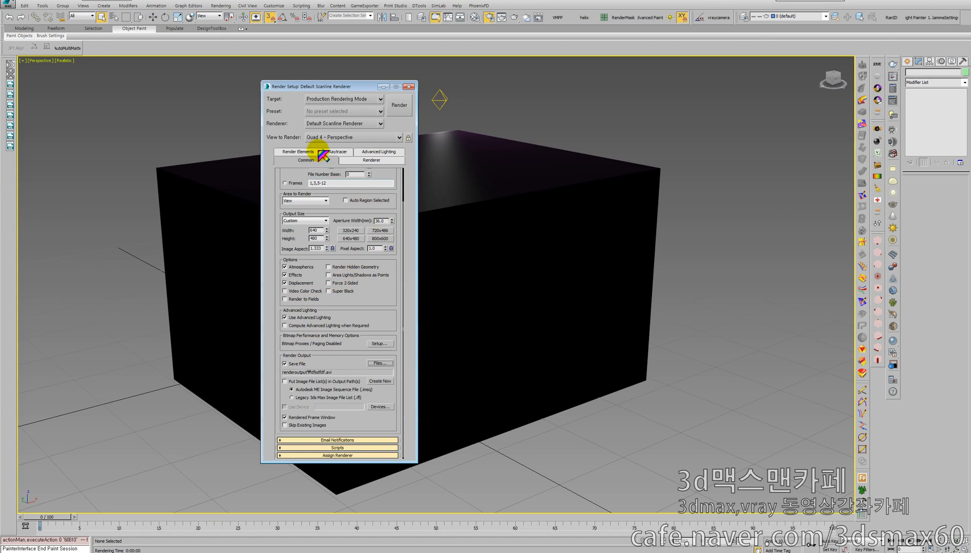
Set the end frame of the render range to 10
{"action": "left_click_drag", "start_coordinate": [292, 178], "coordinate": [269, 215]}
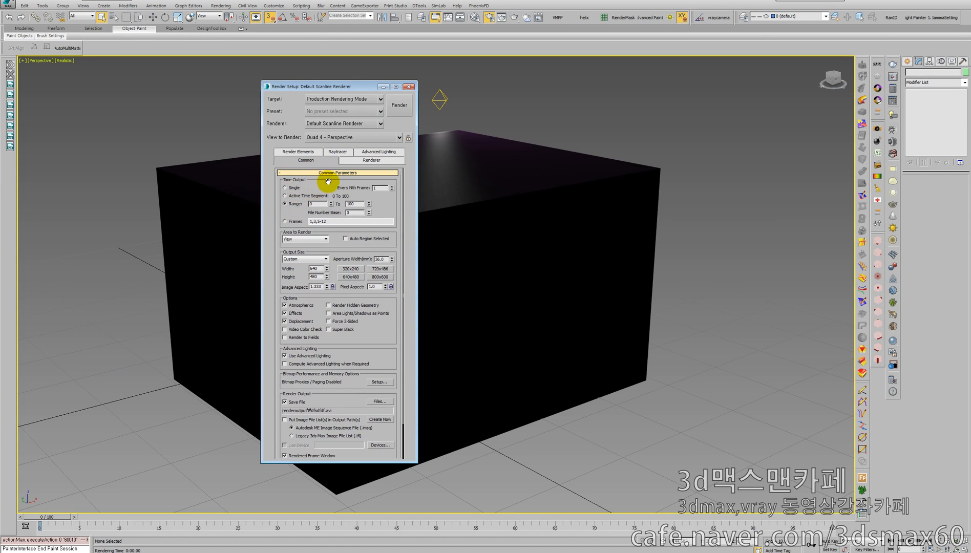
{"action": "left_click_drag", "start_coordinate": [351, 202], "coordinate": [284, 204]}
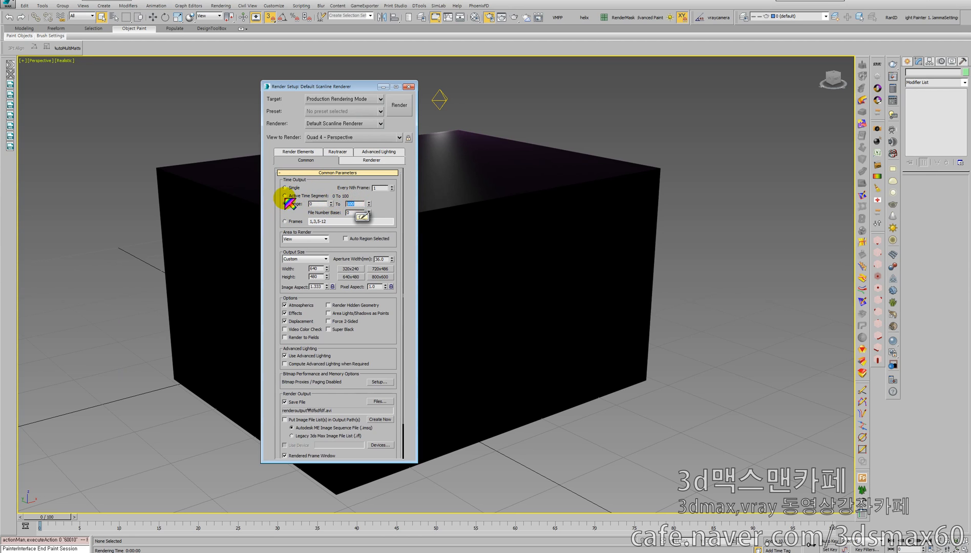
{"action": "type", "text": "10"}
{"action": "key", "text": "Return"}
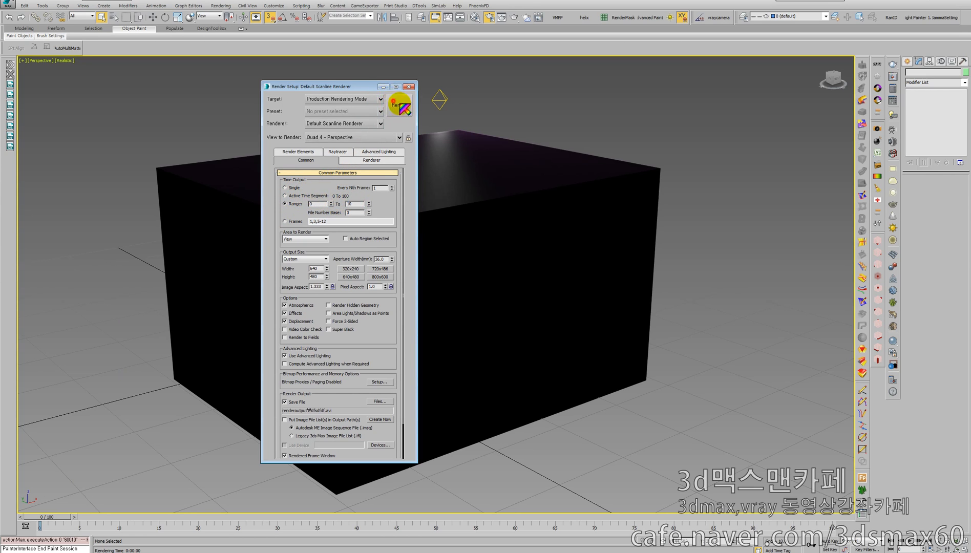
Render the frame range from the Perspective view, then close the rendered frame and the render settings
{"action": "left_click", "coordinate": [399, 103]}
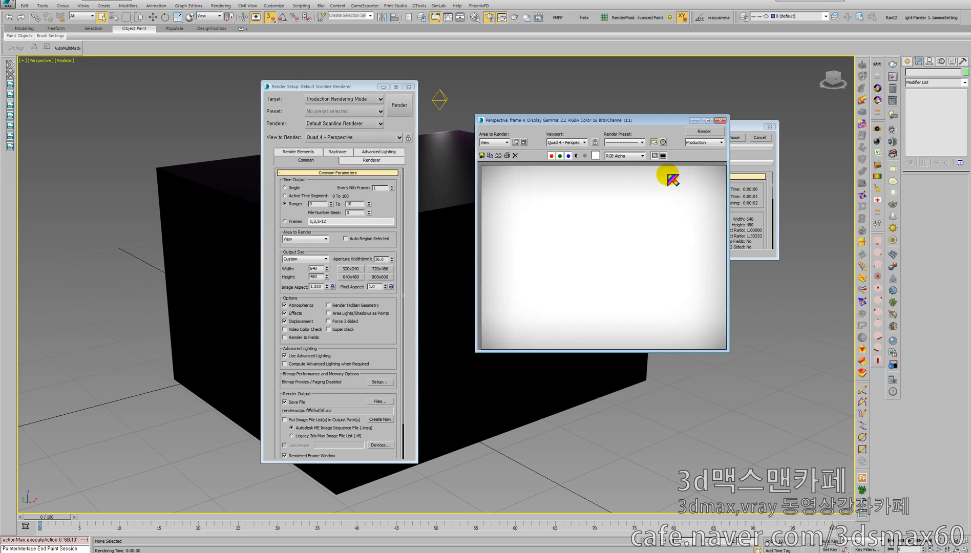
{"action": "left_click", "coordinate": [721, 121]}
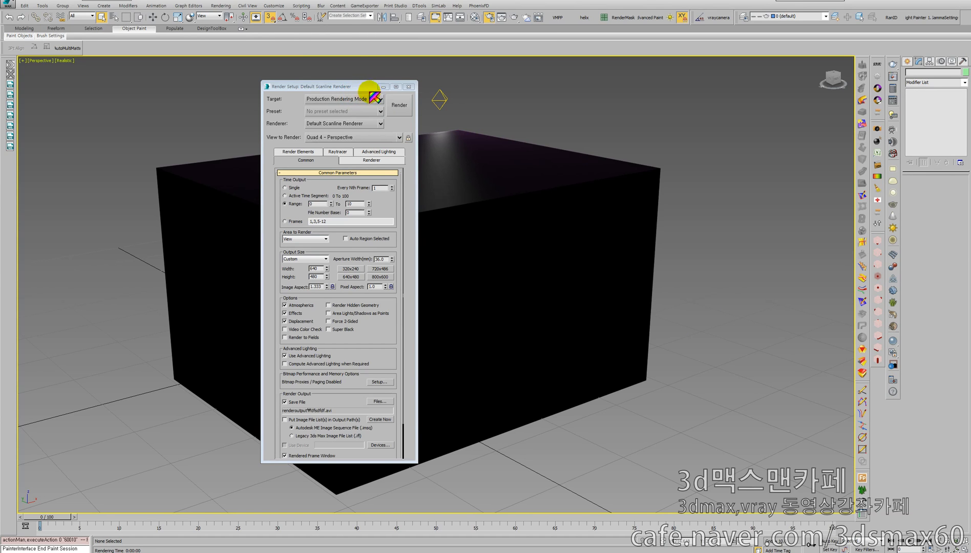
{"action": "left_click", "coordinate": [409, 87]}
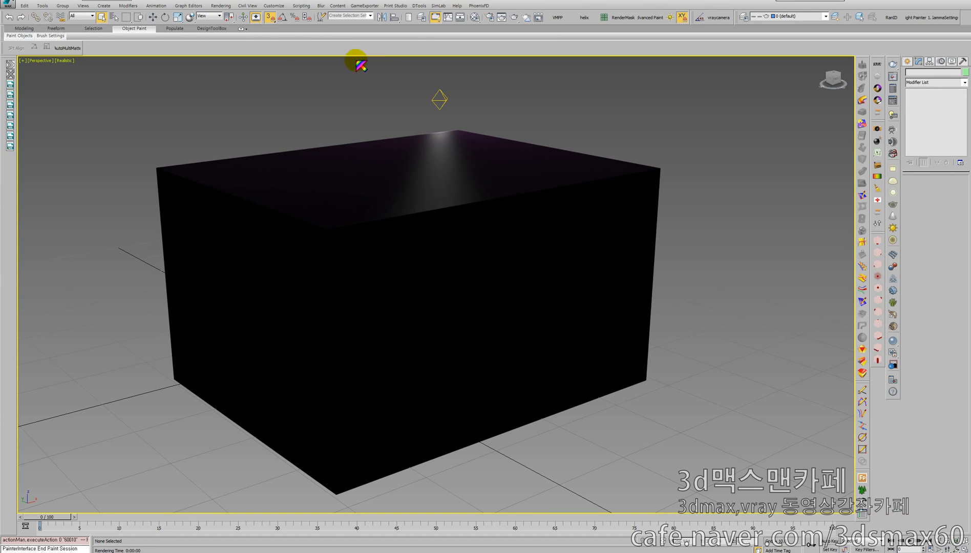
Delete the large black box from the scene
{"action": "left_click", "coordinate": [410, 248]}
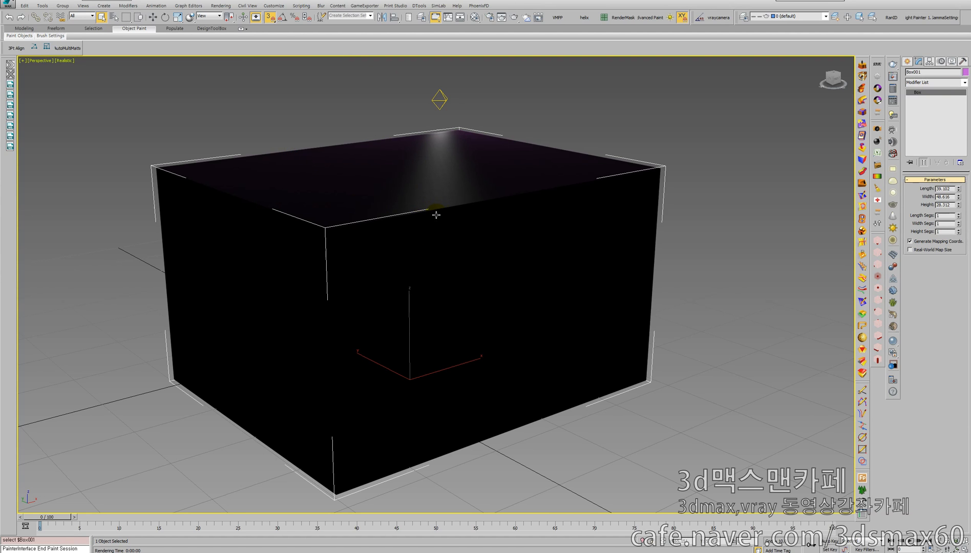
{"action": "key", "text": "alt+z"}
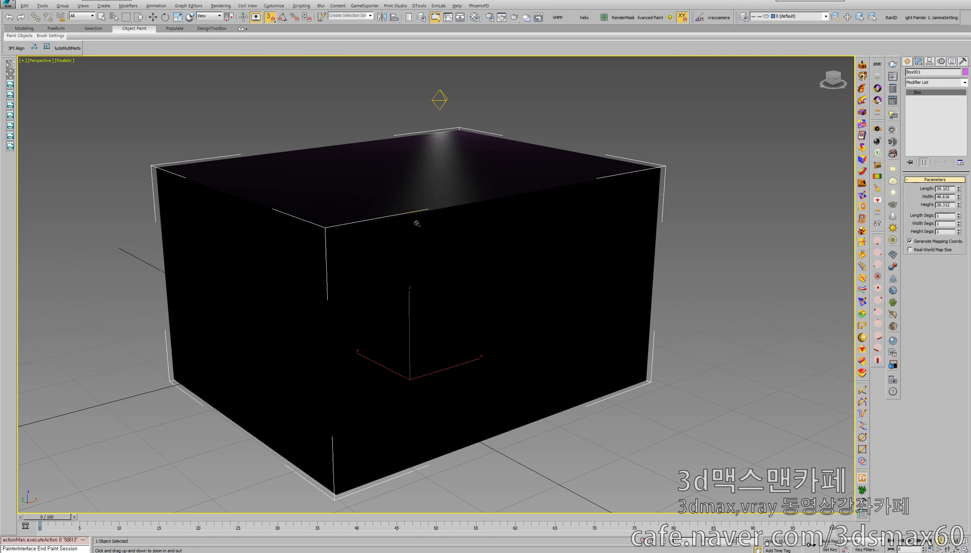
{"action": "left_click_drag", "start_coordinate": [413, 219], "coordinate": [412, 240]}
{"action": "key", "text": "Delete"}
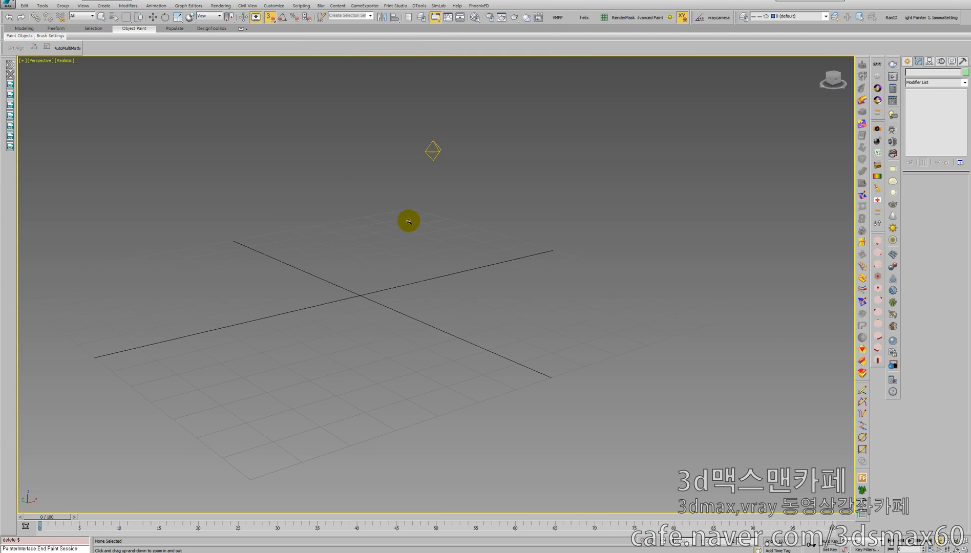
Reset the scene without saving the changes
{"action": "key", "text": "alt+f"}
{"action": "key", "text": "r"}
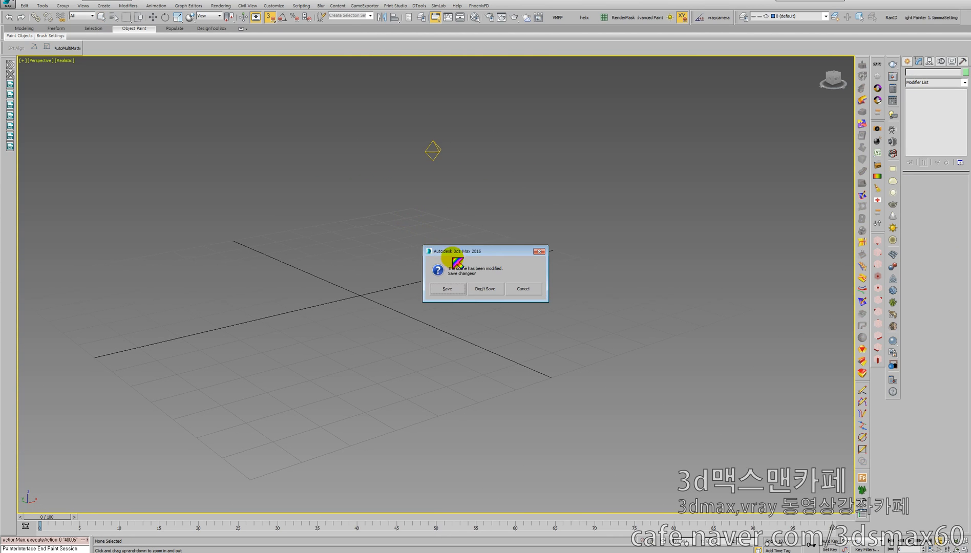
{"action": "left_click", "coordinate": [475, 285]}
{"action": "left_click", "coordinate": [467, 290]}
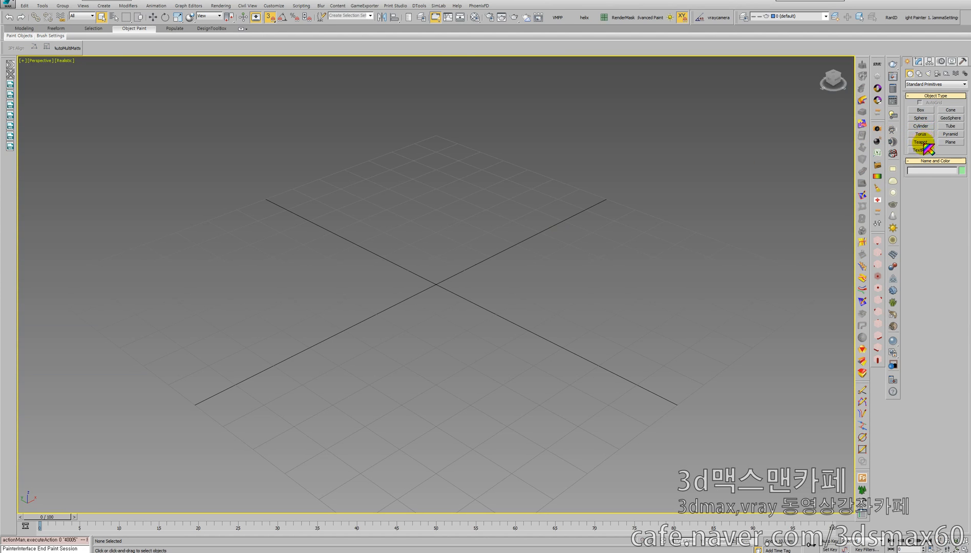
Create a teapot with a radius of about 12.2 on the grid near the origin
{"action": "left_click", "coordinate": [920, 142]}
{"action": "left_click_drag", "start_coordinate": [369, 306], "coordinate": [440, 287]}
{"action": "right_click", "coordinate": [368, 276]}
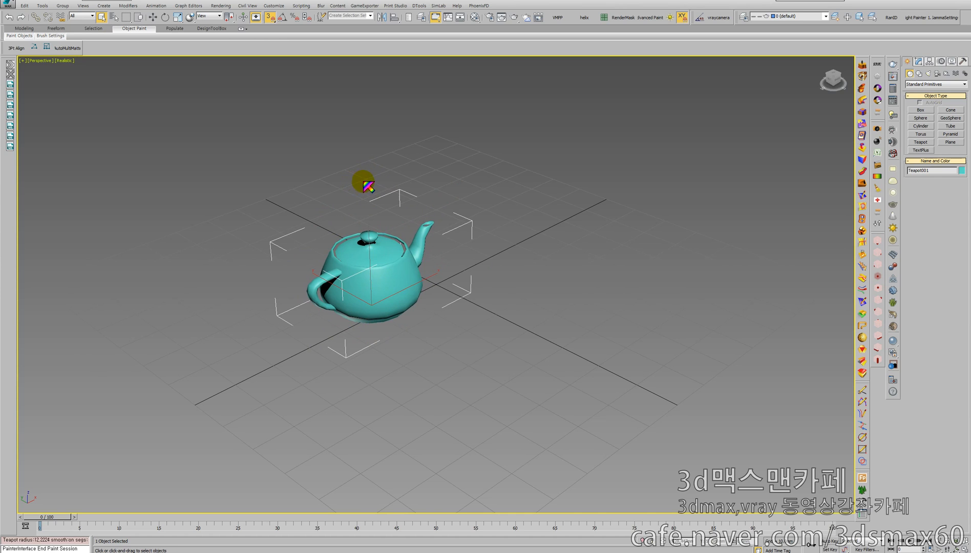
{"action": "middle_click_drag", "start_coordinate": [425, 210], "coordinate": [512, 193]}
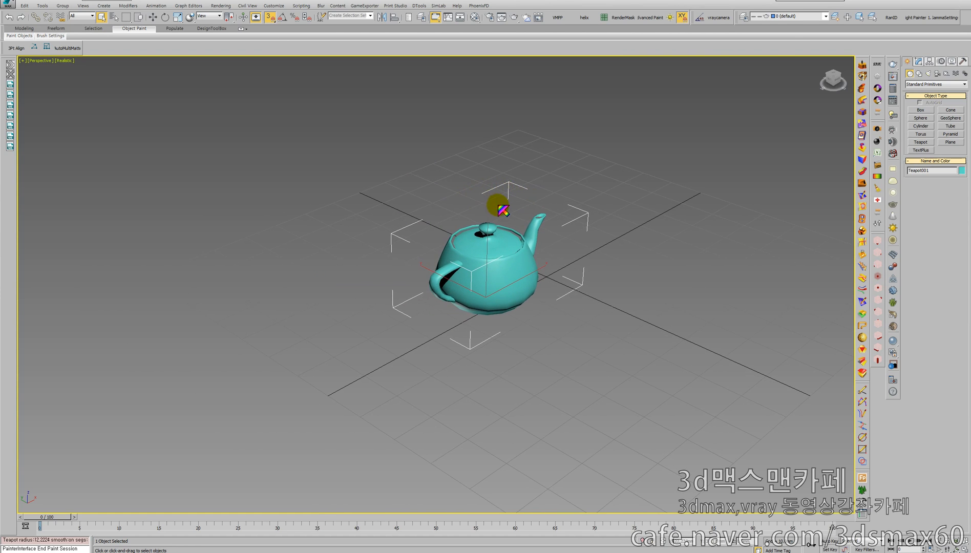
Set Material #1's reflection colour to white and its reflection glossiness to 0.82 in the Material Editor
{"action": "key", "text": "m"}
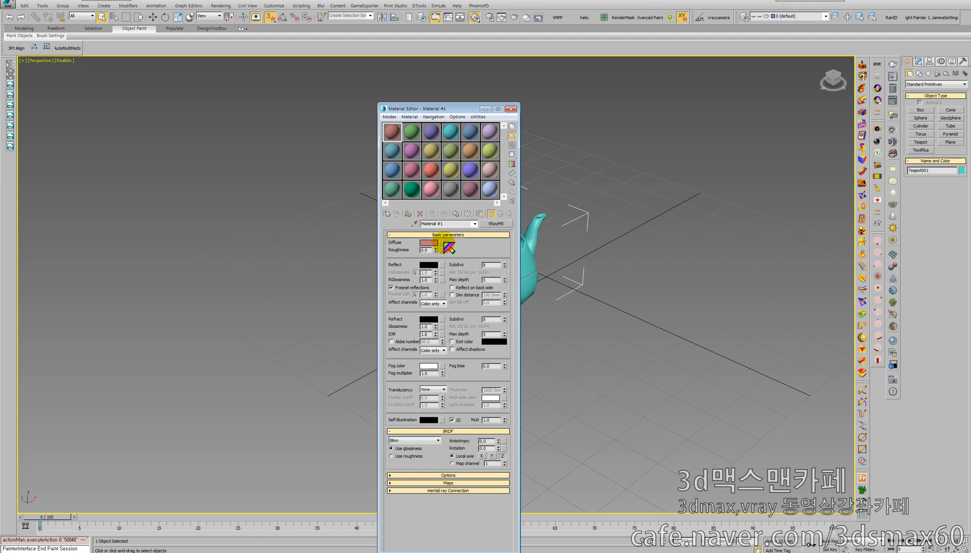
{"action": "left_click_drag", "start_coordinate": [451, 109], "coordinate": [325, 104]}
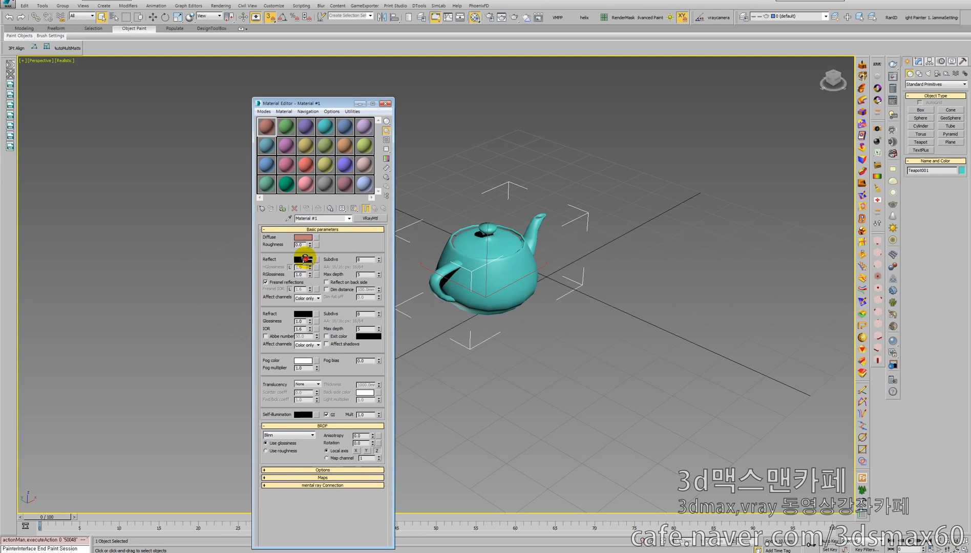
{"action": "left_click_drag", "start_coordinate": [305, 257], "coordinate": [308, 260]}
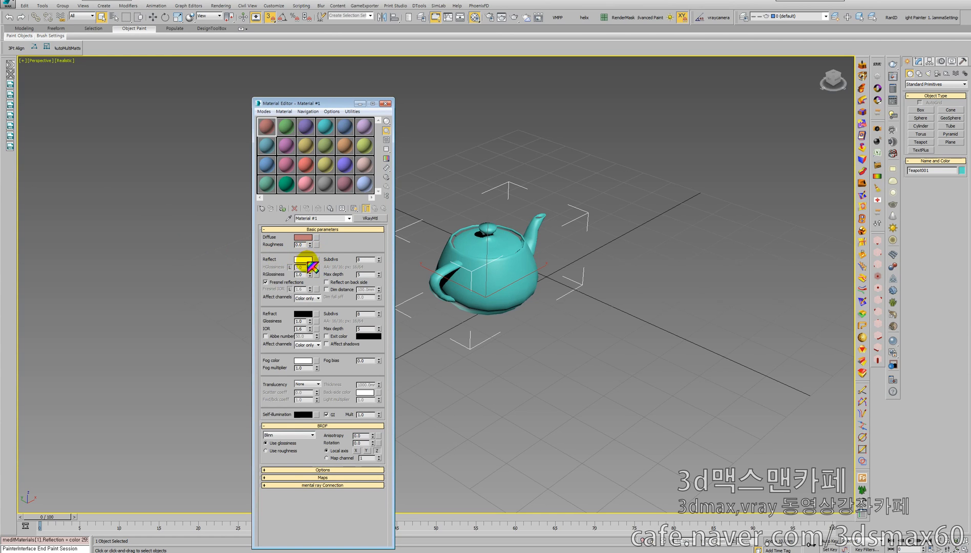
{"action": "left_click_drag", "start_coordinate": [309, 274], "coordinate": [309, 276]}
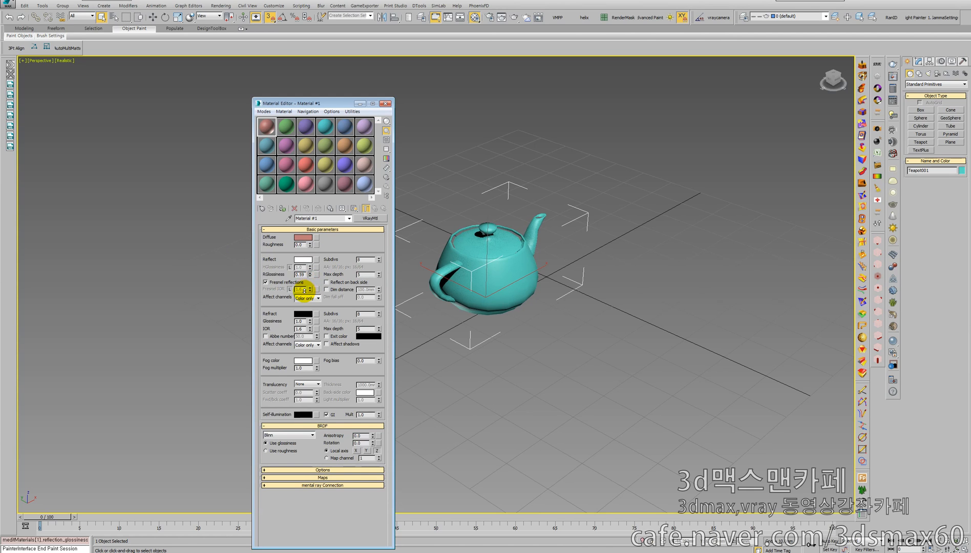
{"action": "left_click_drag", "start_coordinate": [304, 290], "coordinate": [312, 284]}
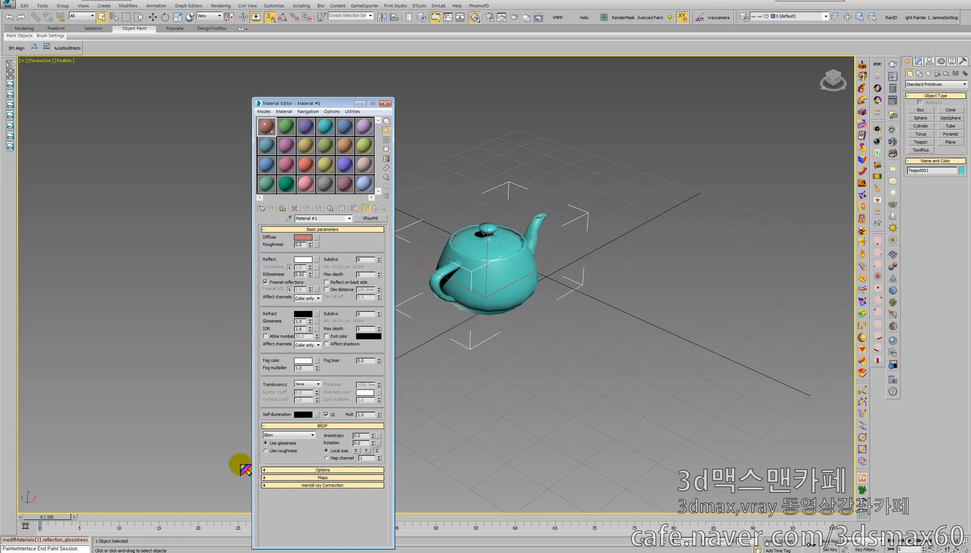
Turn off Trace reflections and Fresnel reflections for Material #1
{"action": "left_click", "coordinate": [314, 469]}
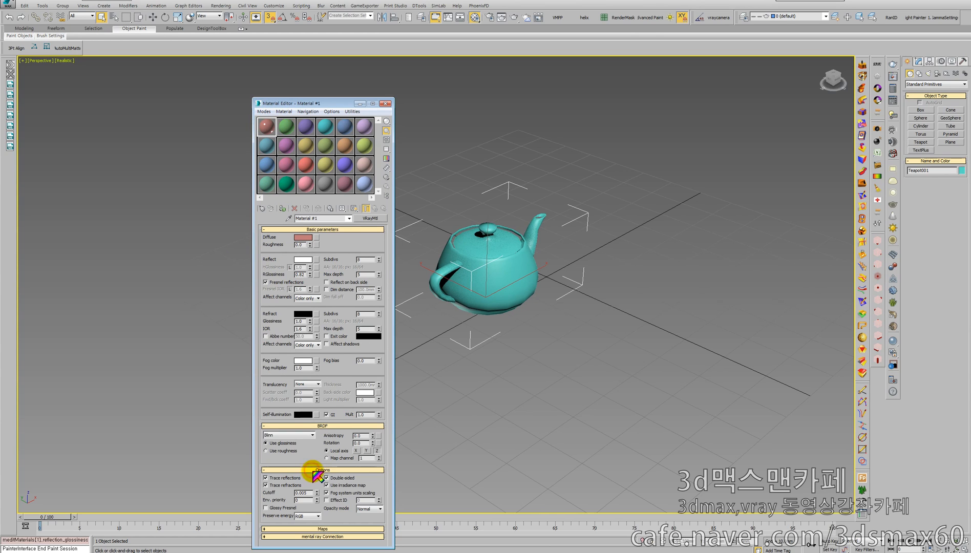
{"action": "left_click", "coordinate": [285, 478]}
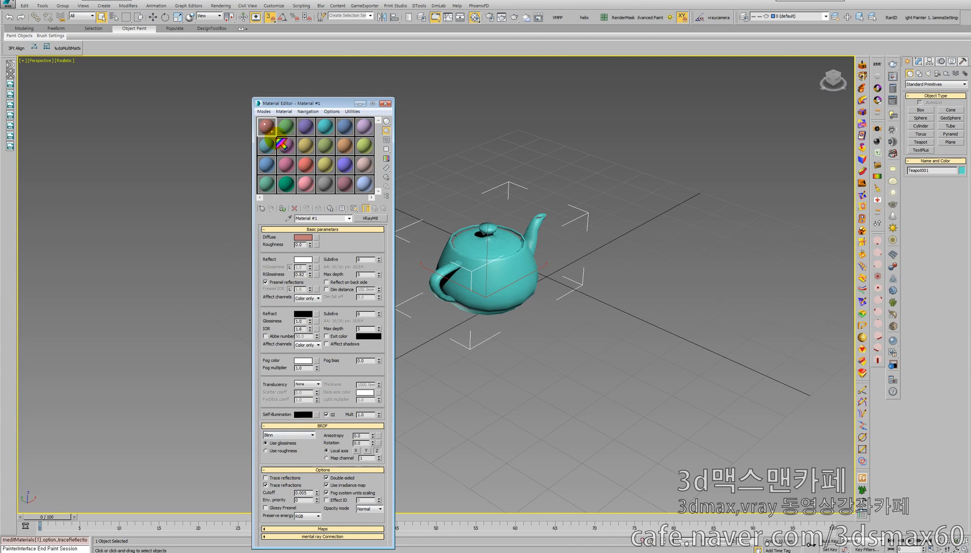
{"action": "left_click", "coordinate": [287, 128]}
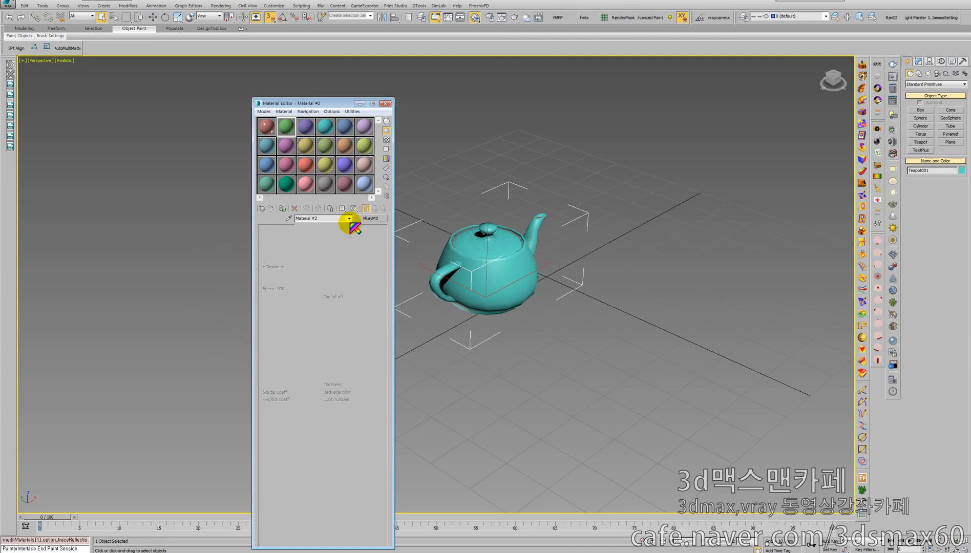
{"action": "left_click", "coordinate": [266, 126]}
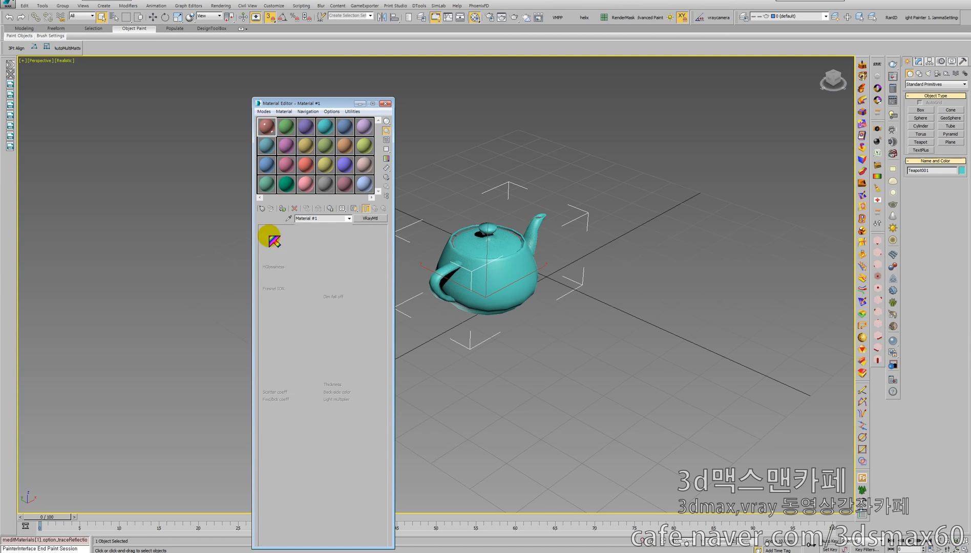
{"action": "left_click", "coordinate": [274, 282]}
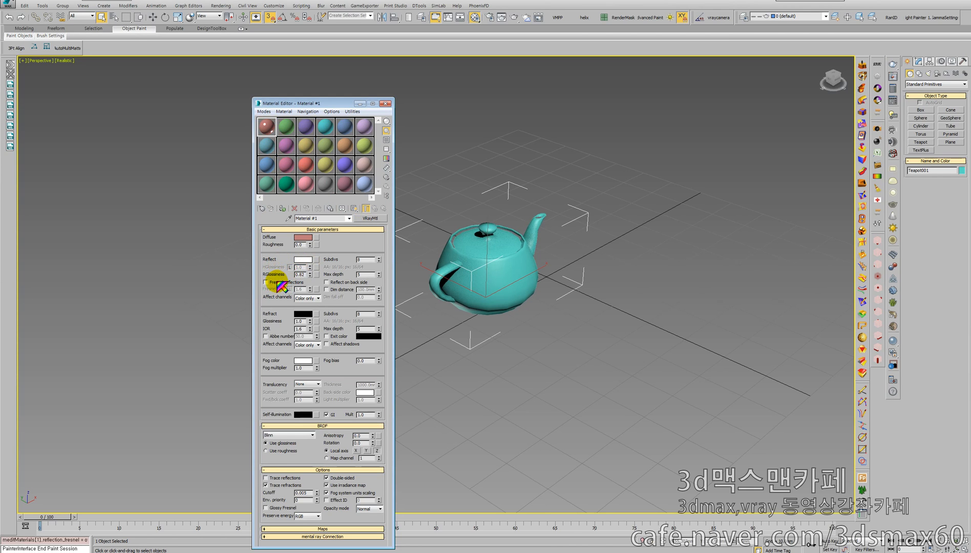
Set Material #1's reflection colour to a grey value of 201 and its reflection glossiness to 0.7
{"action": "left_click", "coordinate": [304, 260]}
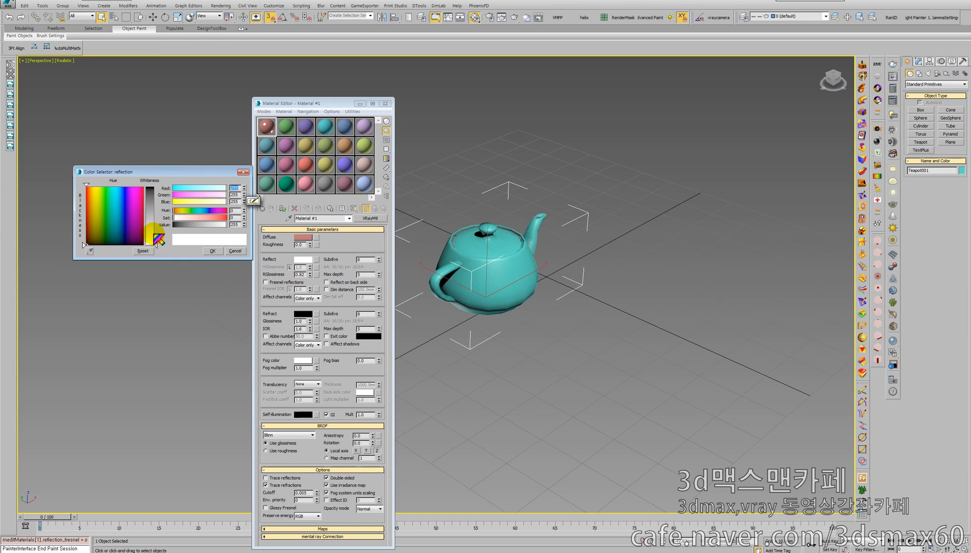
{"action": "mouse_move", "coordinate": [155, 240]}
{"action": "left_mouse_down"}
{"action": "mouse_move", "coordinate": [156, 200]}
{"action": "mouse_move", "coordinate": [146, 222]}
{"action": "mouse_move", "coordinate": [156, 233]}
{"action": "left_mouse_up"}
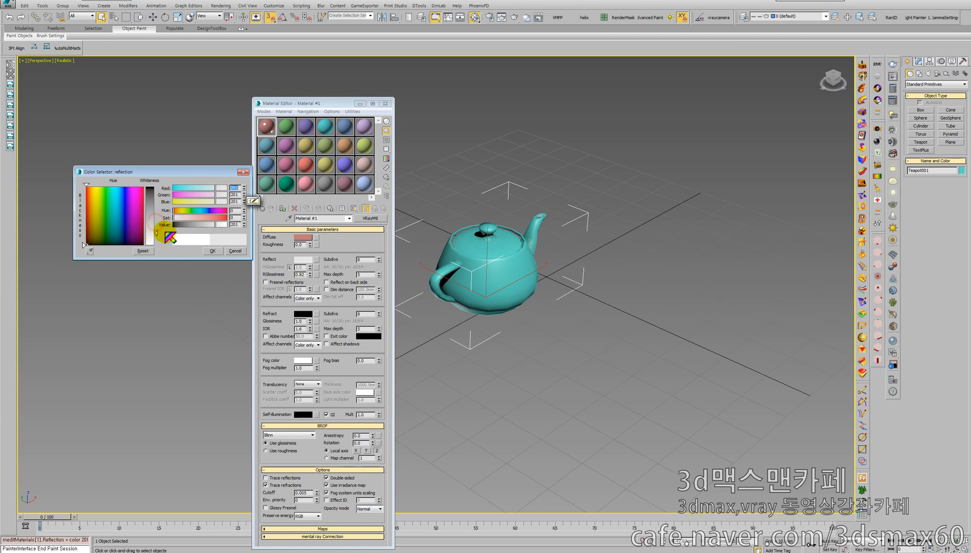
{"action": "left_click", "coordinate": [211, 249]}
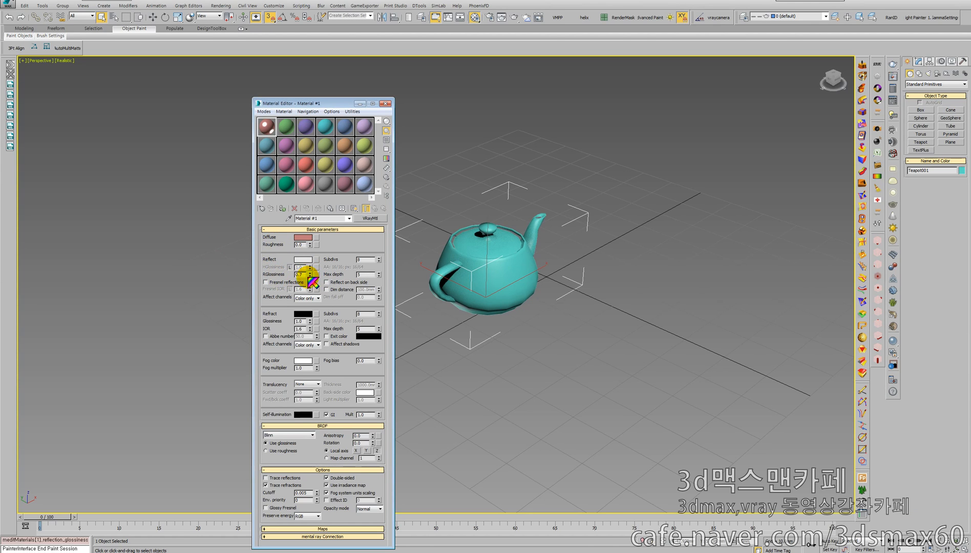
Darken Material #1's reflection colour to a grey value of 17
{"action": "left_click", "coordinate": [302, 259]}
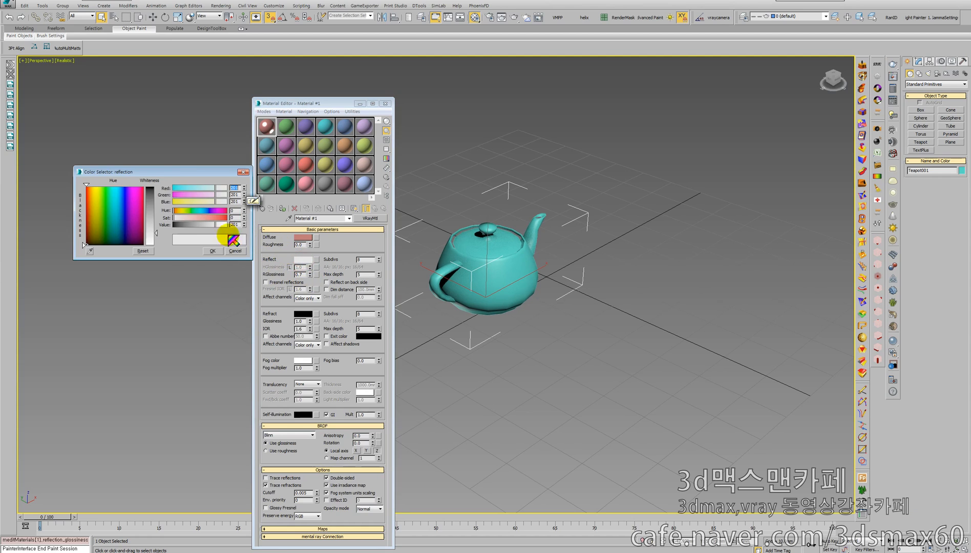
{"action": "left_click", "coordinate": [154, 211]}
{"action": "left_click_drag", "start_coordinate": [153, 205], "coordinate": [154, 194]}
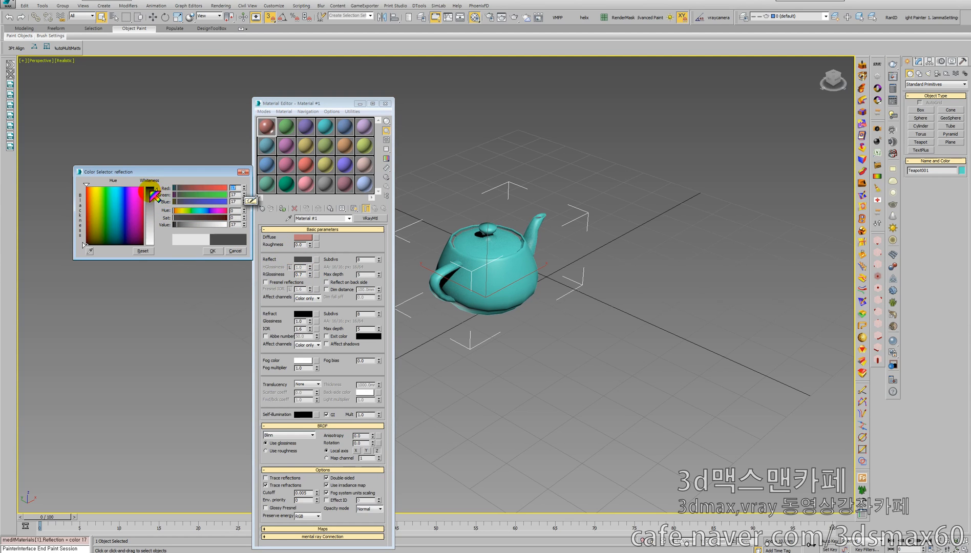
{"action": "left_click", "coordinate": [210, 250]}
Examine the highlights of Material #1 in an enlarged sample preview, then close the preview
{"action": "left_click_drag", "start_coordinate": [296, 125], "coordinate": [501, 270]}
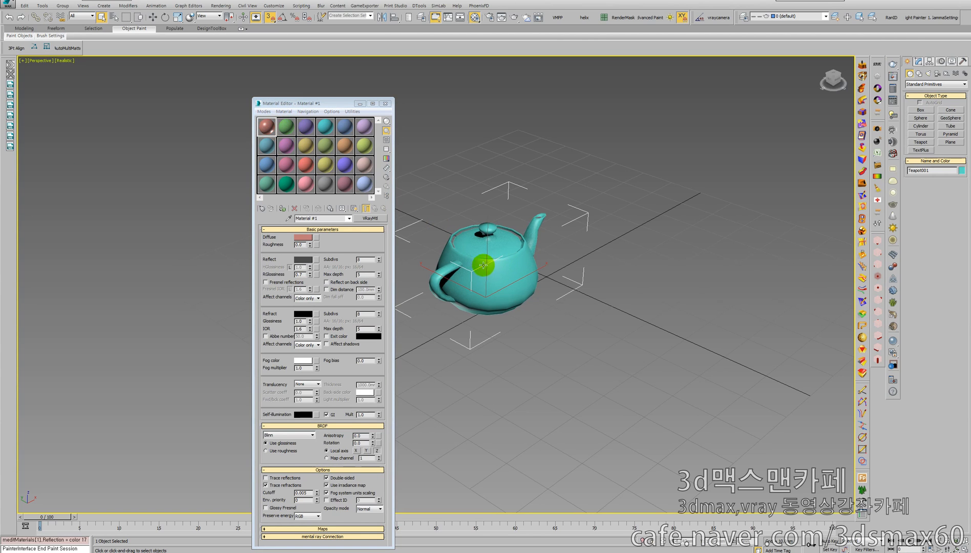
{"action": "double_click", "coordinate": [267, 126]}
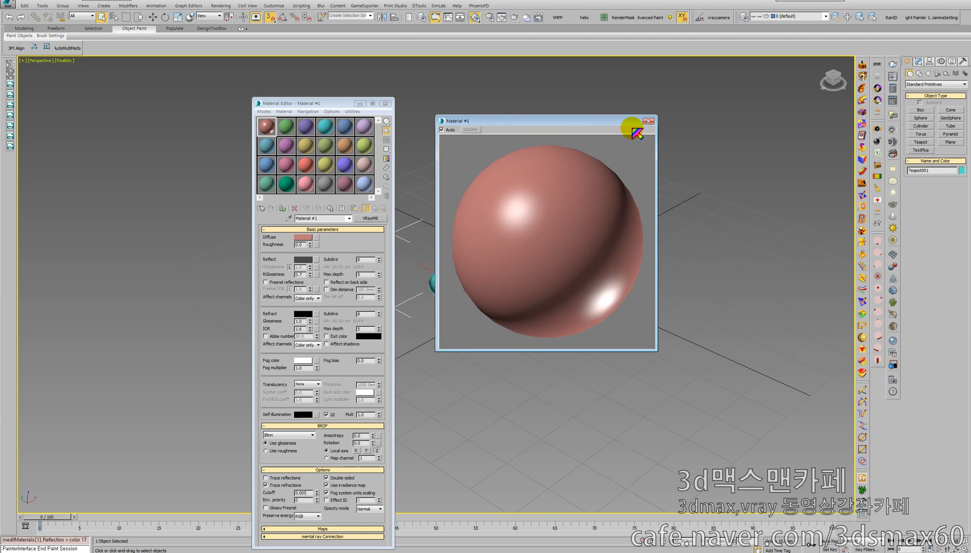
{"action": "left_click", "coordinate": [648, 121]}
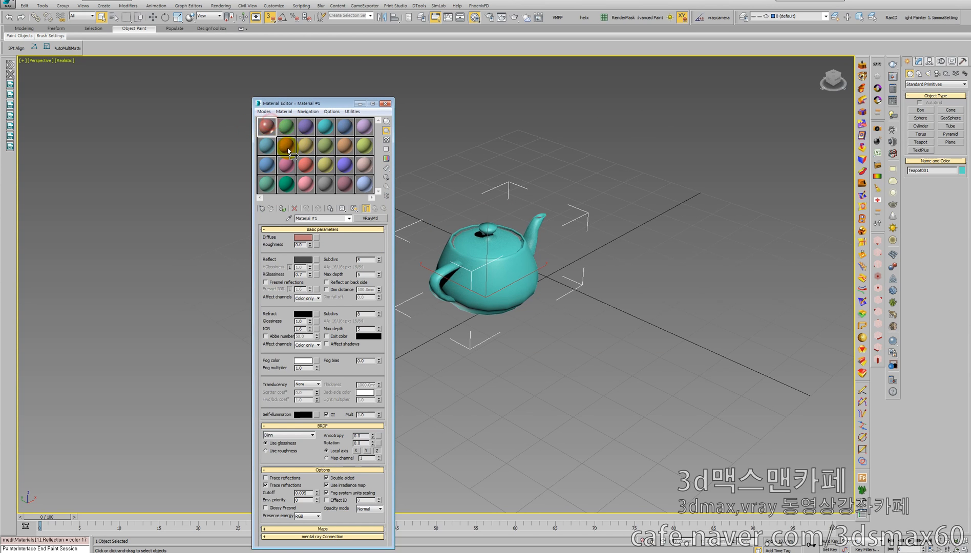
Assign Material #1 to the teapot, frame the teapot closely and close the Material Editor
{"action": "left_click_drag", "start_coordinate": [288, 151], "coordinate": [474, 271]}
{"action": "middle_click_drag", "start_coordinate": [516, 270], "coordinate": [496, 260]}
{"action": "key", "text": "alt+z"}
{"action": "left_click_drag", "start_coordinate": [481, 280], "coordinate": [502, 239]}
{"action": "right_click", "coordinate": [516, 238]}
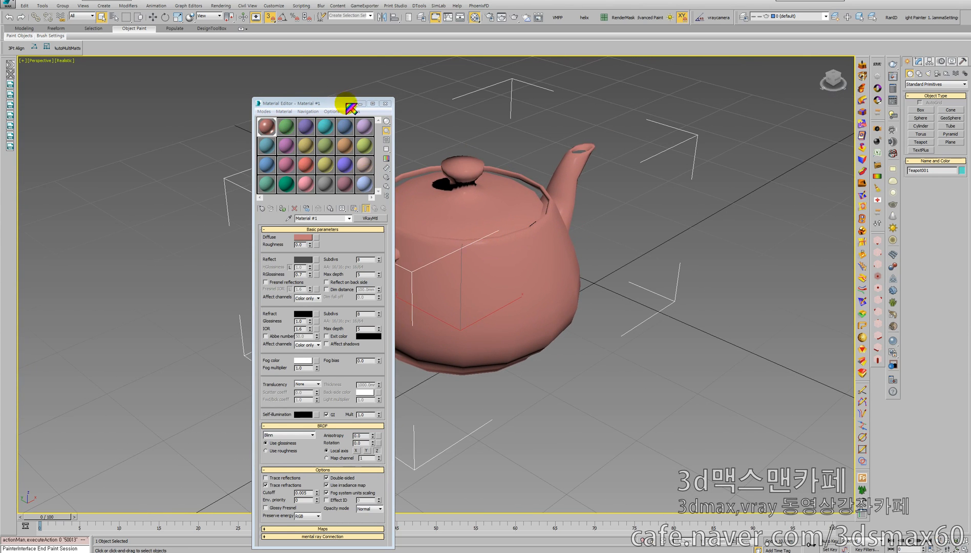
{"action": "left_click", "coordinate": [385, 103]}
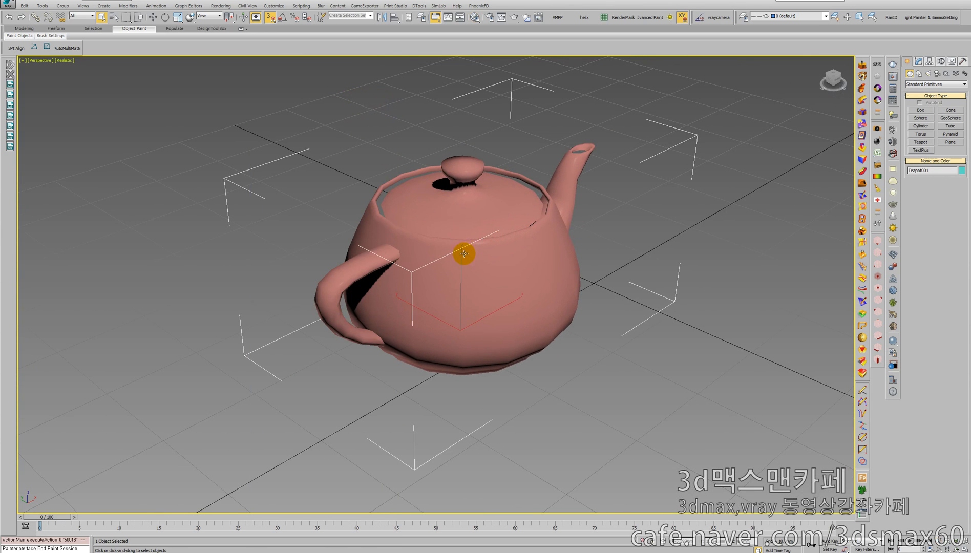
Add a Lens Effects entry to the scene's render effects
{"action": "key", "text": "8"}
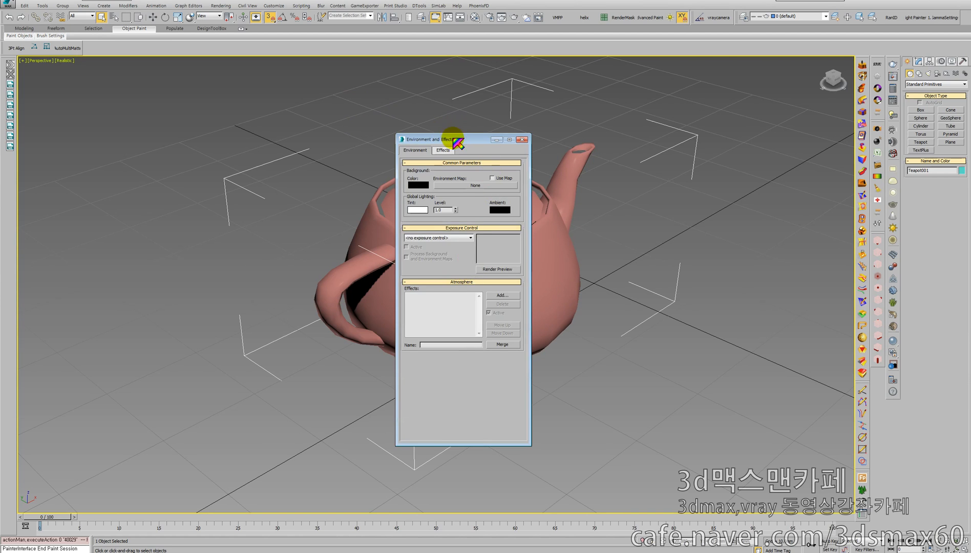
{"action": "left_click_drag", "start_coordinate": [453, 139], "coordinate": [262, 150]}
{"action": "left_click", "coordinate": [252, 161]}
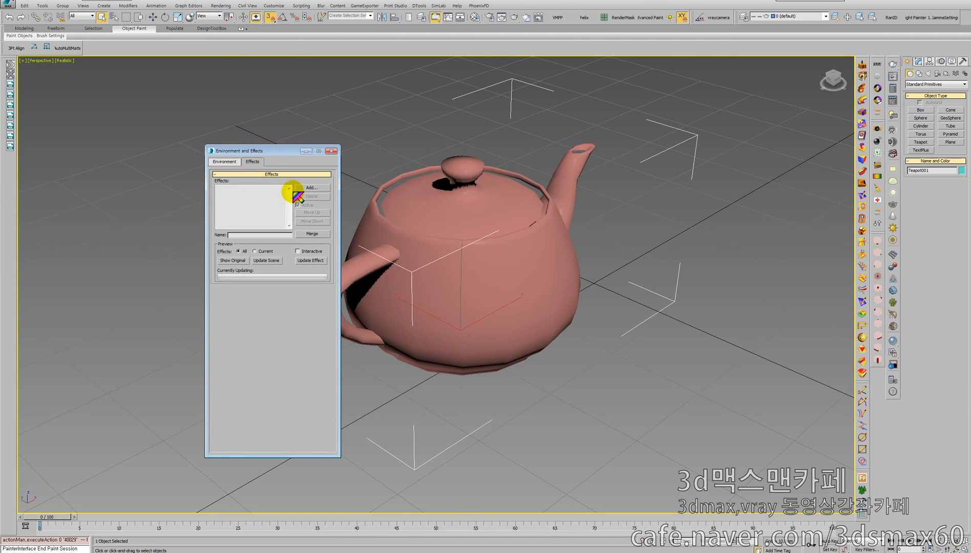
{"action": "left_click", "coordinate": [309, 188]}
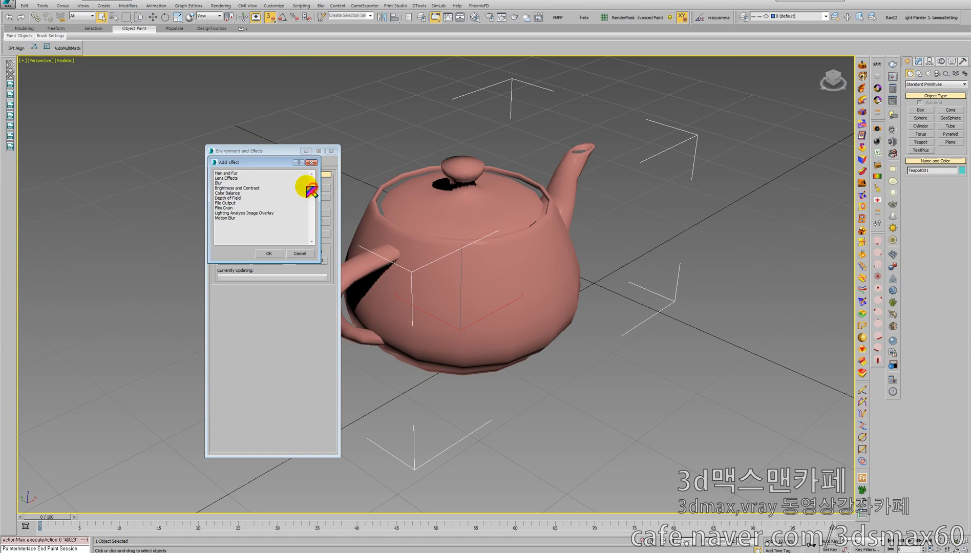
{"action": "left_click", "coordinate": [250, 177]}
{"action": "double_click", "coordinate": [261, 178]}
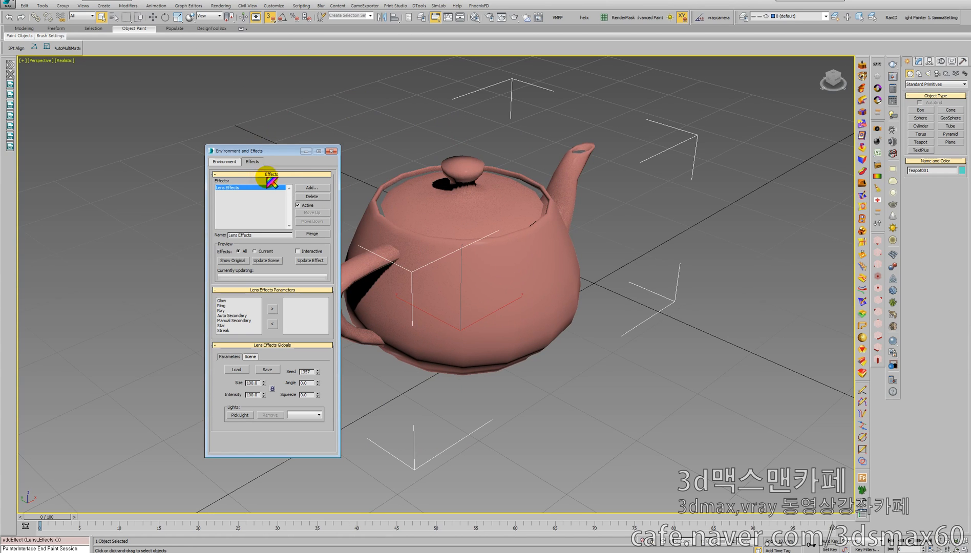
Add a Glow element to the Lens Effects and review its parameters
{"action": "left_click", "coordinate": [222, 301]}
{"action": "left_click", "coordinate": [272, 309]}
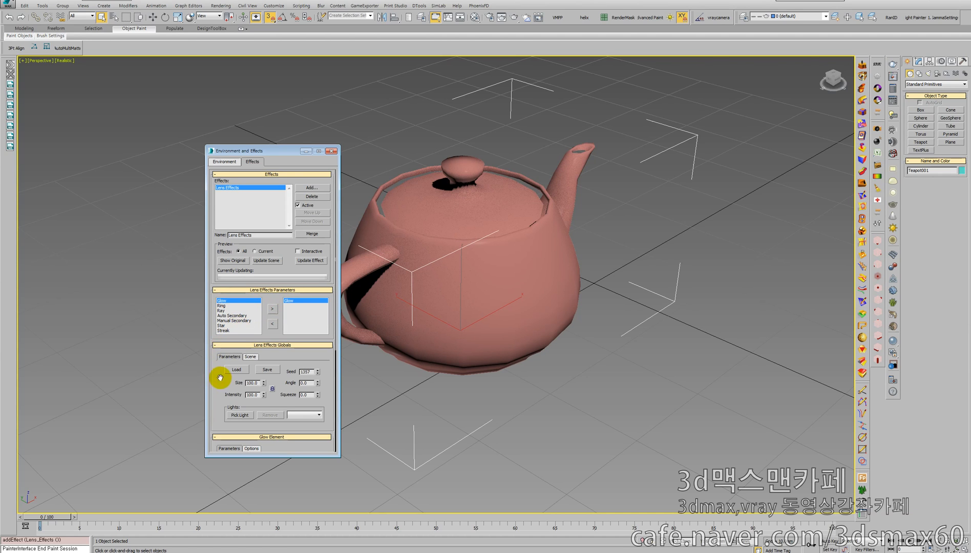
{"action": "scroll", "coordinate": [223, 376], "scroll_direction": "down", "scroll_amount": 2}
{"action": "left_click", "coordinate": [236, 388]}
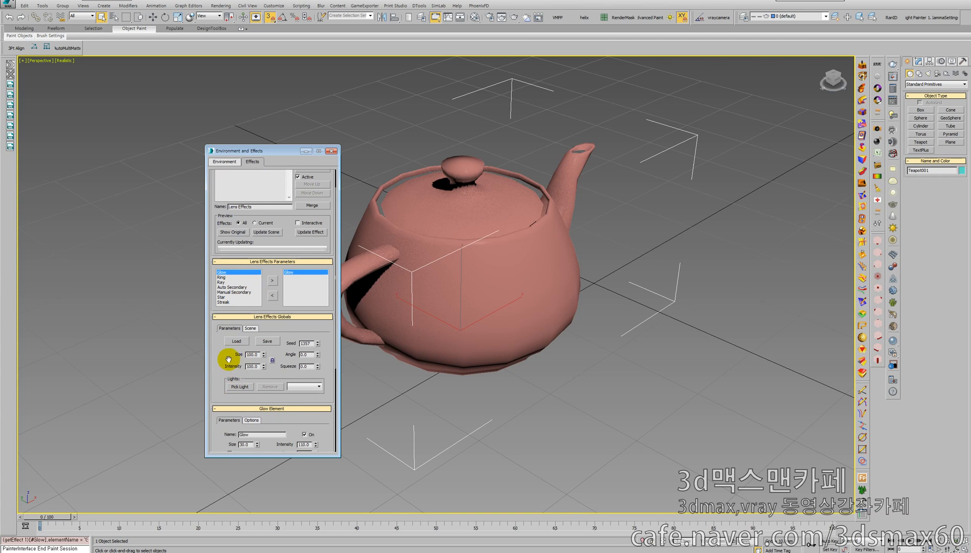
{"action": "scroll", "coordinate": [246, 323], "scroll_direction": "down", "scroll_amount": 5}
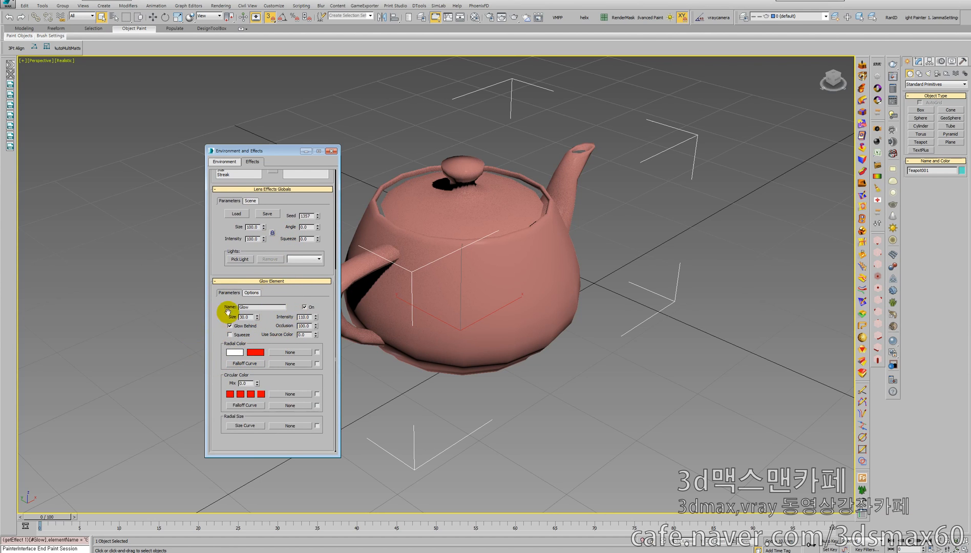
{"action": "scroll", "coordinate": [281, 253], "scroll_direction": "up", "scroll_amount": 5}
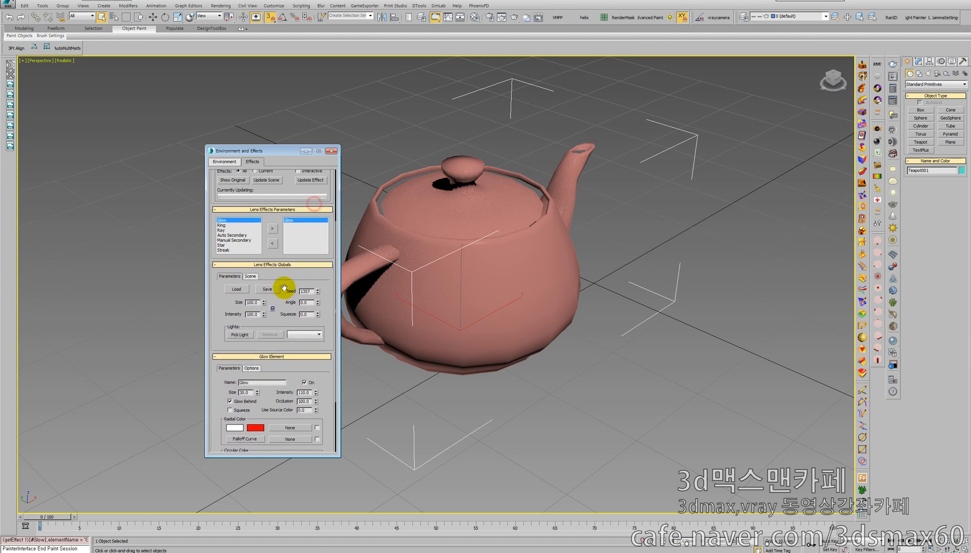
Enable the interactive effects preview, then close the V-Ray frame buffer and the preview render window
{"action": "left_click", "coordinate": [308, 215]}
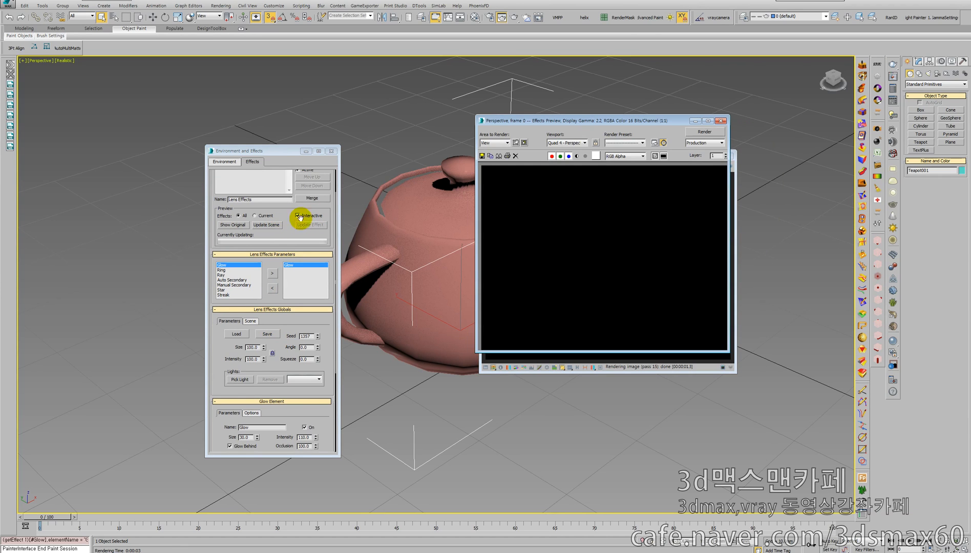
{"action": "left_click_drag", "start_coordinate": [628, 121], "coordinate": [495, 262]}
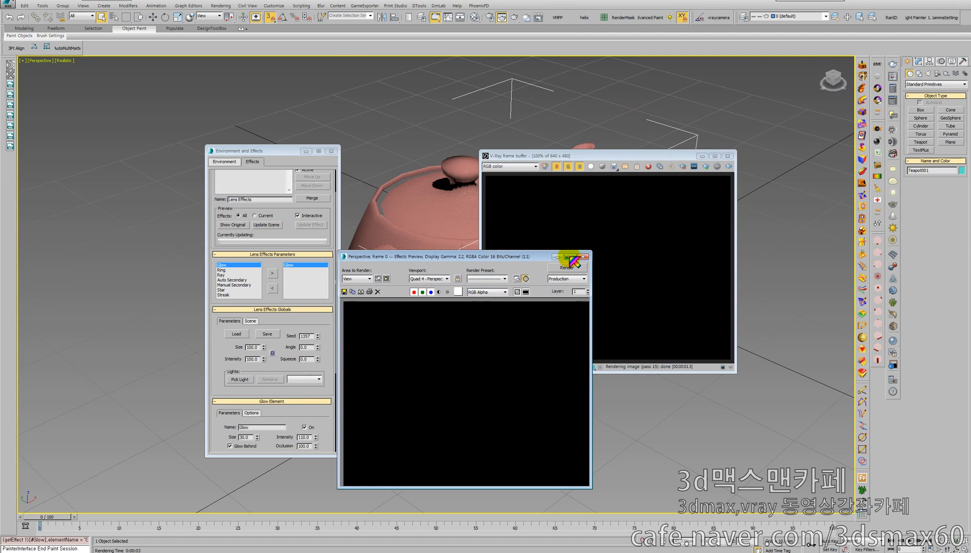
{"action": "left_click", "coordinate": [727, 156]}
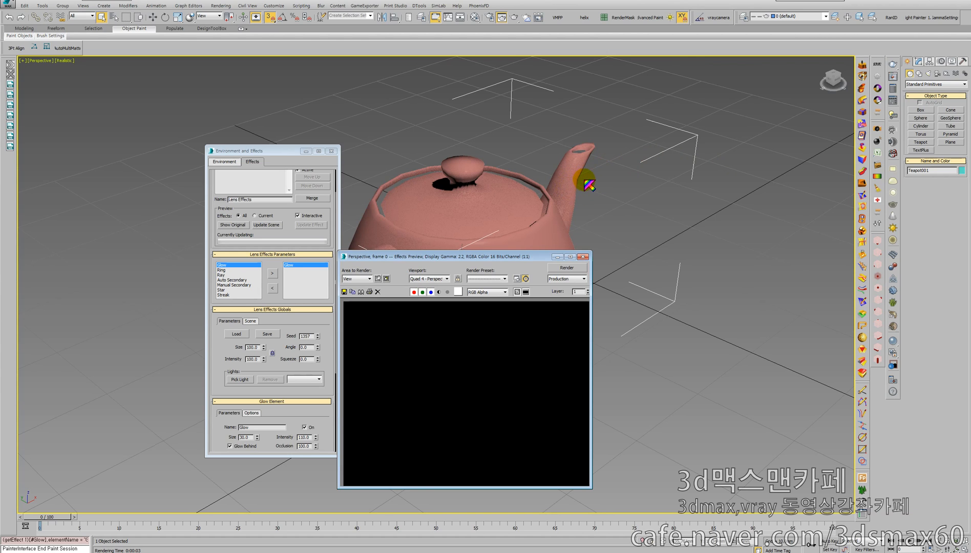
{"action": "left_click", "coordinate": [582, 256]}
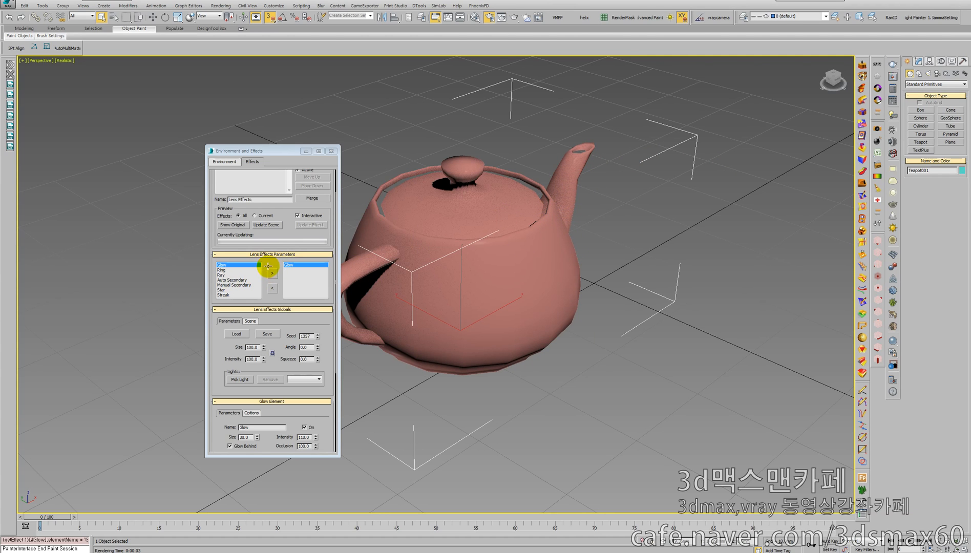
Turn default lights on in V-Ray's global switches
{"action": "key", "text": "F10"}
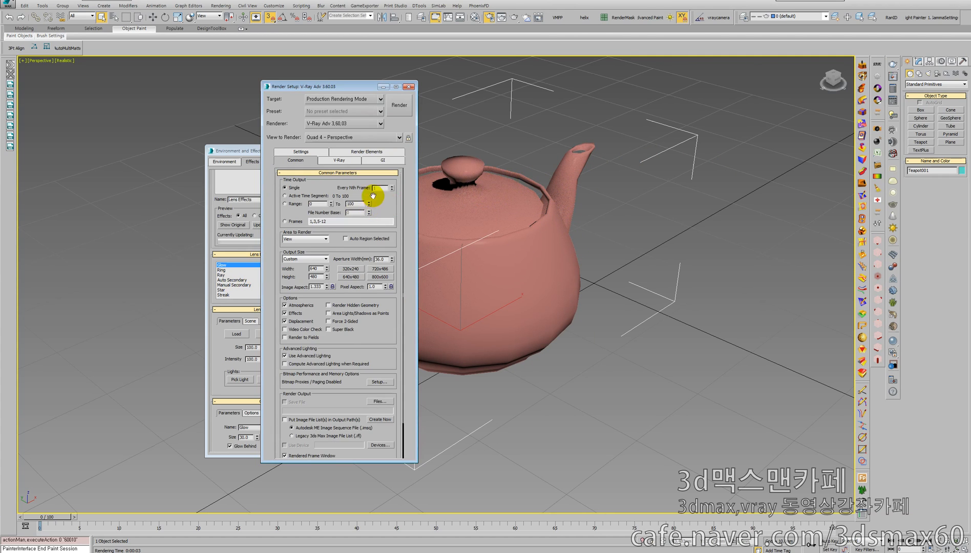
{"action": "left_click", "coordinate": [366, 159]}
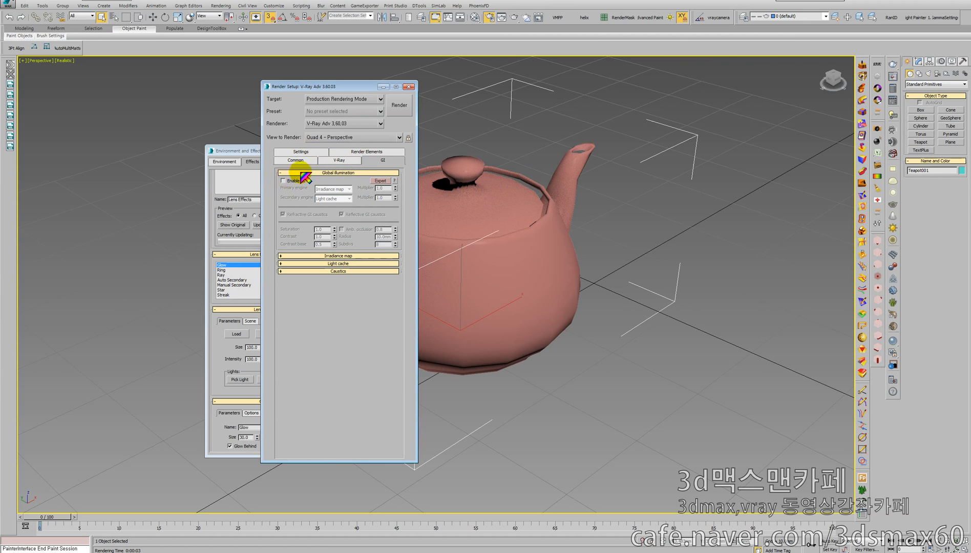
{"action": "left_click", "coordinate": [337, 160]}
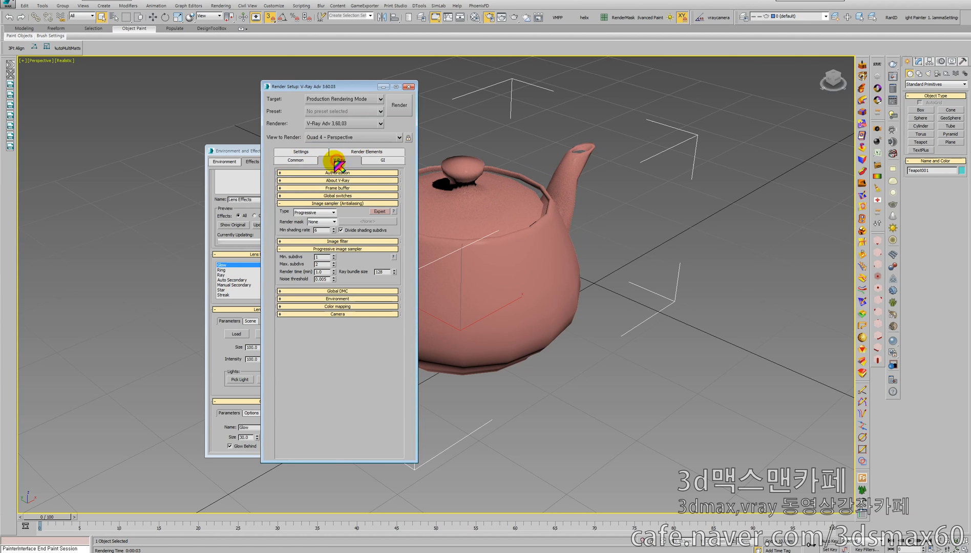
{"action": "left_click", "coordinate": [328, 196]}
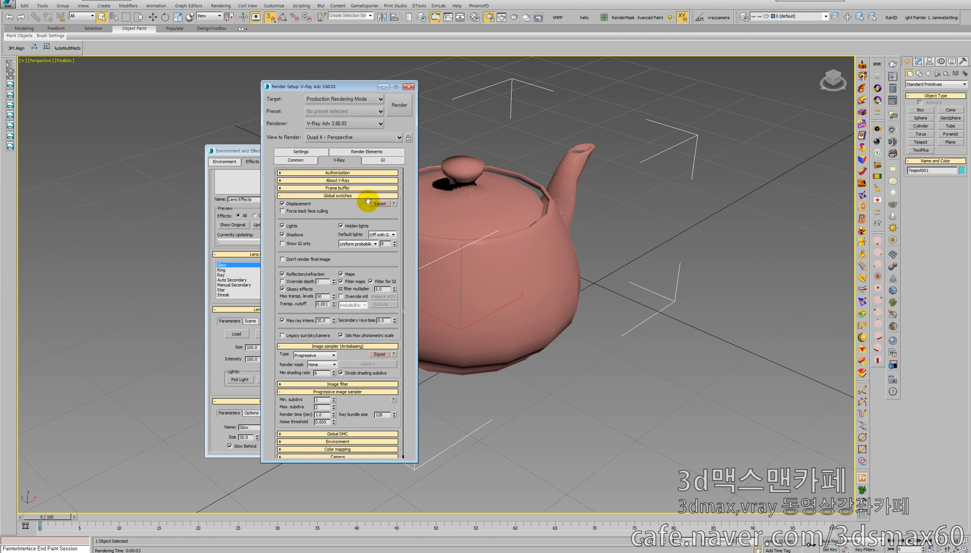
{"action": "left_click", "coordinate": [382, 235]}
{"action": "left_click", "coordinate": [383, 250]}
Run a test render with V-Ray and close its frame buffer
{"action": "left_click_drag", "start_coordinate": [338, 86], "coordinate": [549, 125]}
{"action": "left_click", "coordinate": [608, 145]}
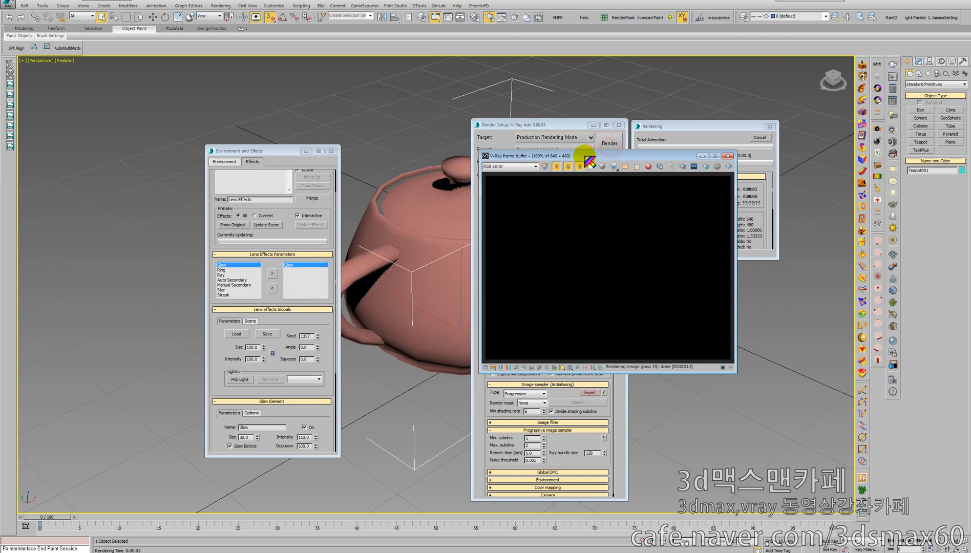
{"action": "left_click", "coordinate": [729, 156]}
Switch the renderer to Default Scanline Renderer, then test-render the perspective view and close the render window
{"action": "left_click", "coordinate": [554, 162]}
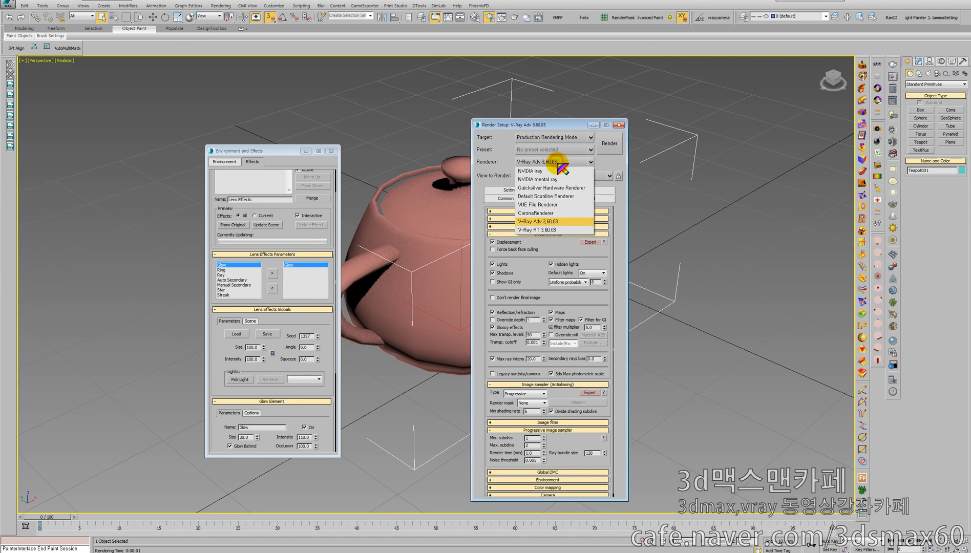
{"action": "left_click", "coordinate": [556, 196]}
{"action": "left_click_drag", "start_coordinate": [559, 126], "coordinate": [565, 104]}
{"action": "left_click", "coordinate": [622, 122]}
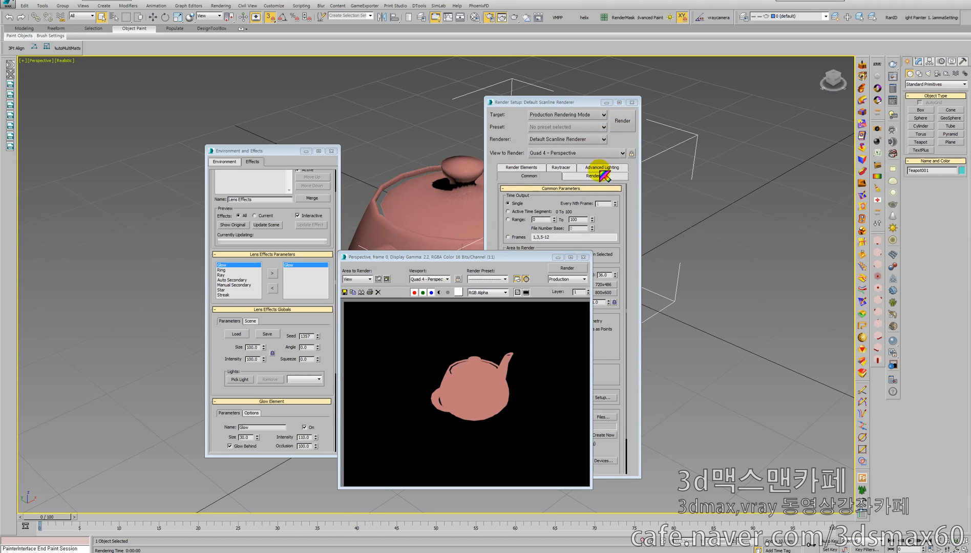
{"action": "left_click", "coordinate": [582, 258]}
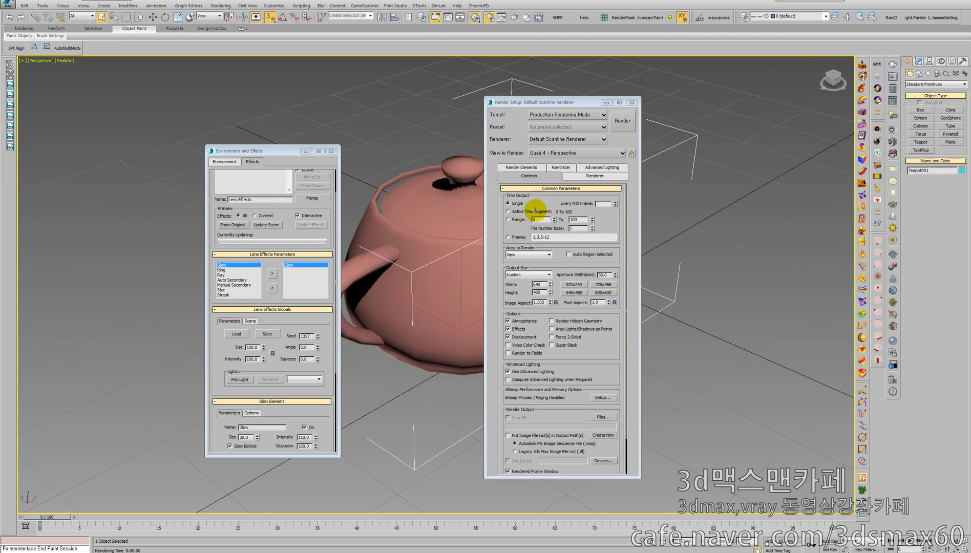
Change Material #2 from a V-Ray material to a Standard material
{"action": "key", "text": "m"}
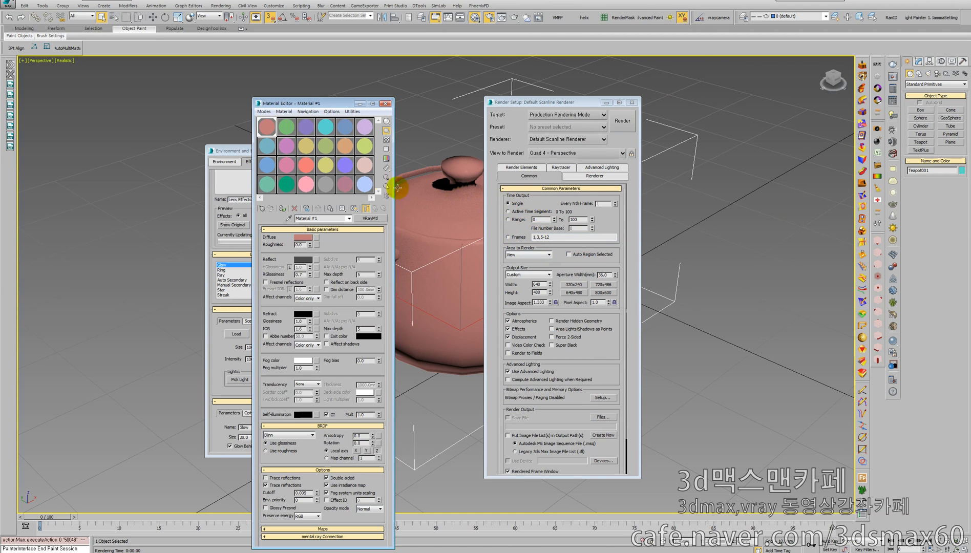
{"action": "left_click", "coordinate": [286, 128]}
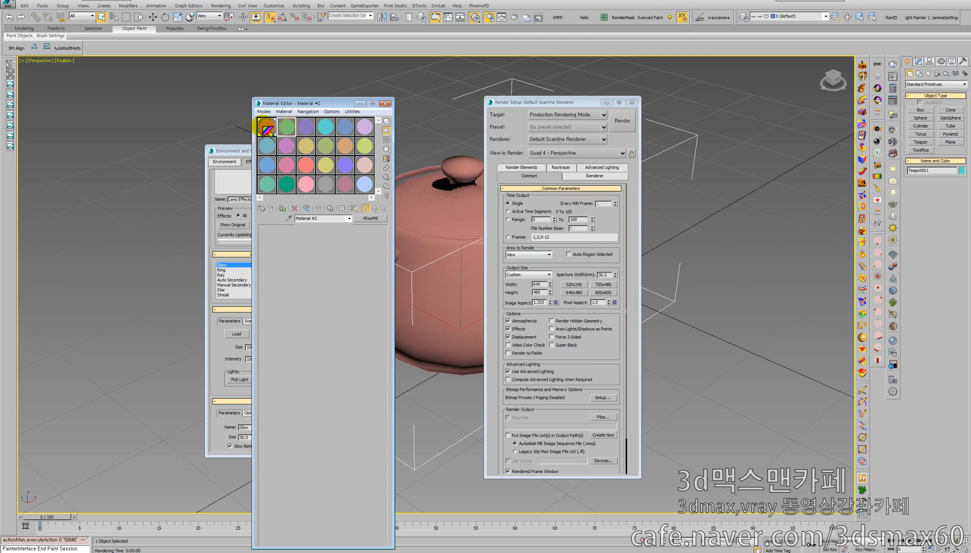
{"action": "left_click", "coordinate": [372, 218]}
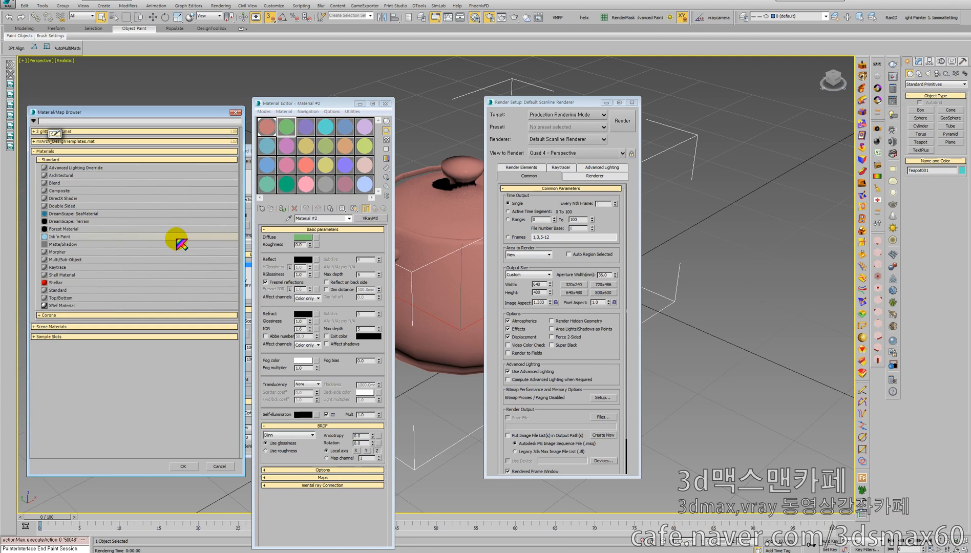
{"action": "double_click", "coordinate": [57, 290]}
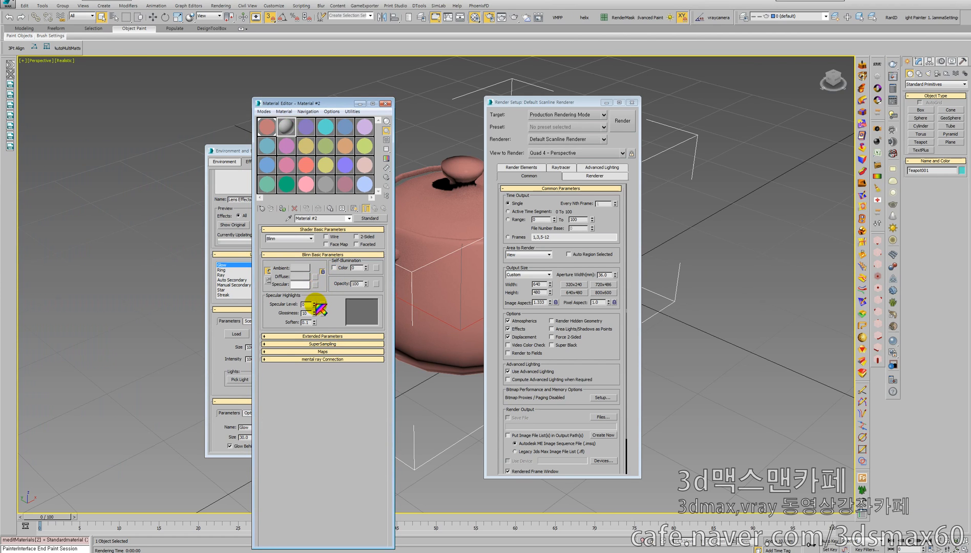
Set Material #2's specular level to 100 and its glossiness to 30
{"action": "left_click_drag", "start_coordinate": [316, 302], "coordinate": [304, 323]}
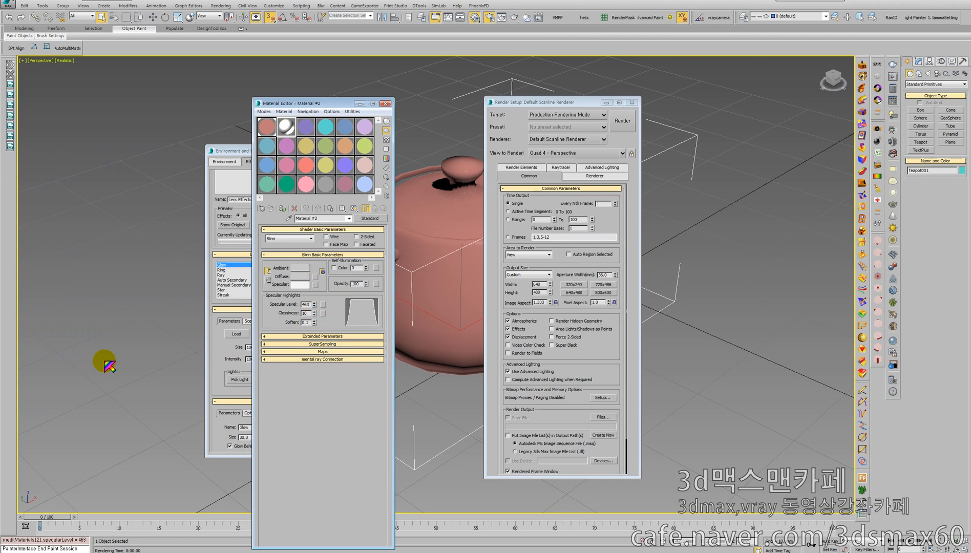
{"action": "double_click", "coordinate": [308, 304]}
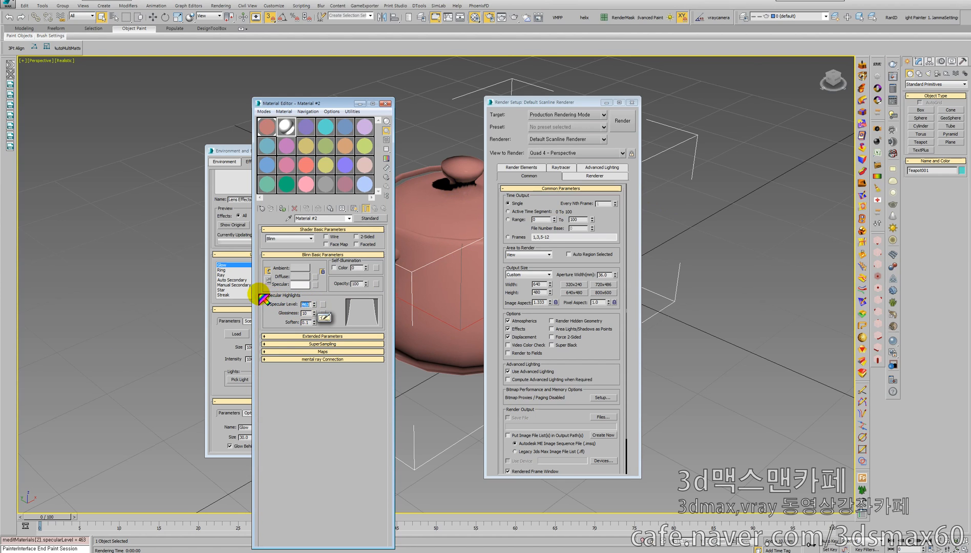
{"action": "type", "text": "100"}
{"action": "key", "text": "Return"}
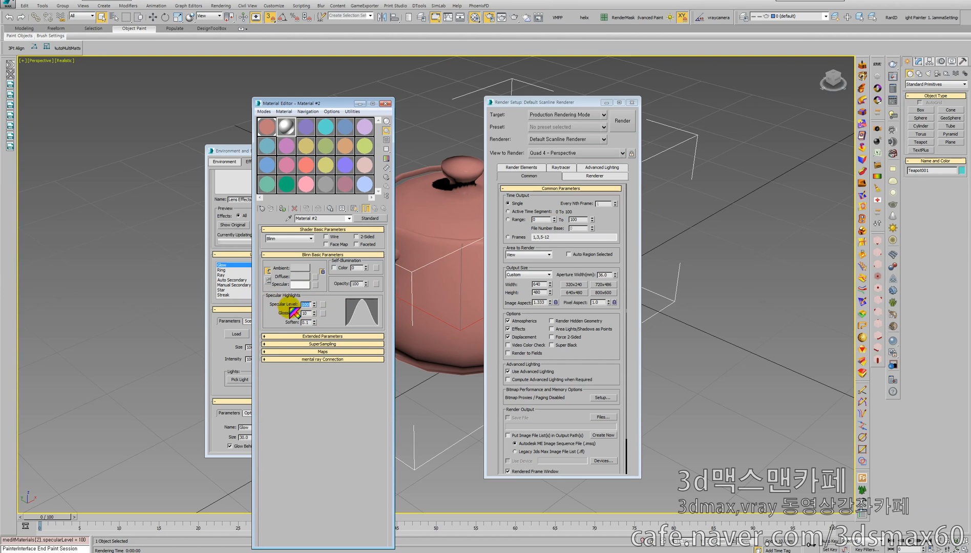
{"action": "type", "text": "3"}
{"action": "key", "text": "Return"}
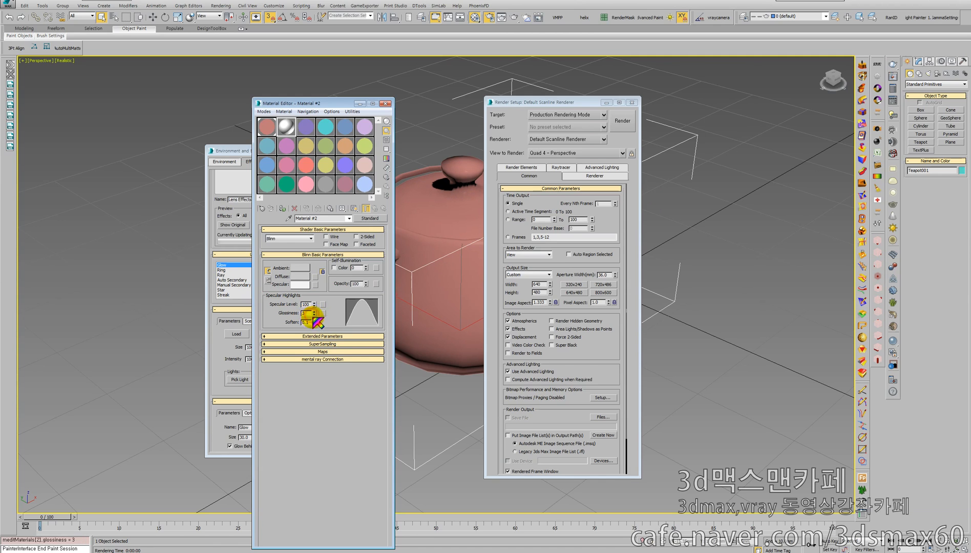
{"action": "left_click_drag", "start_coordinate": [315, 313], "coordinate": [325, 307]}
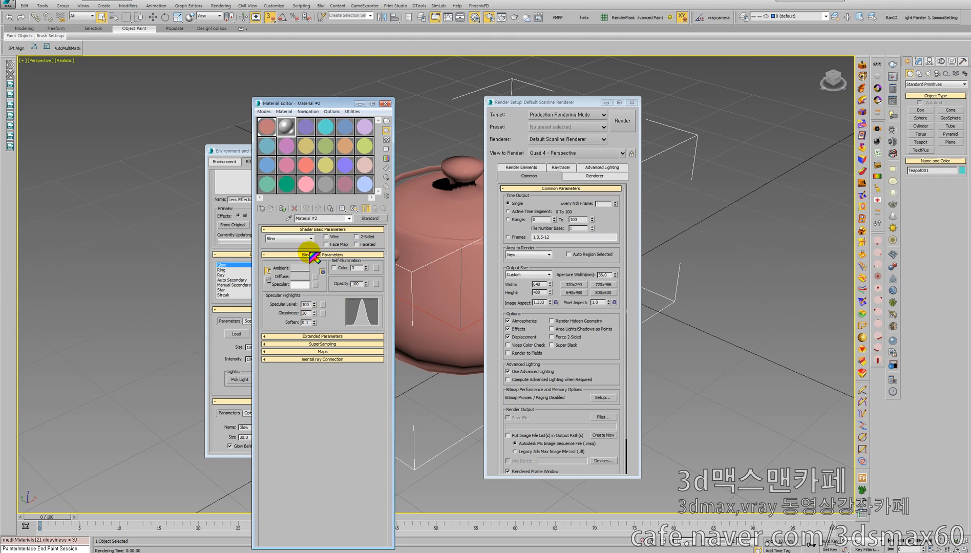
Change Material #2's diffuse color to a saturated red
{"action": "left_click", "coordinate": [300, 276]}
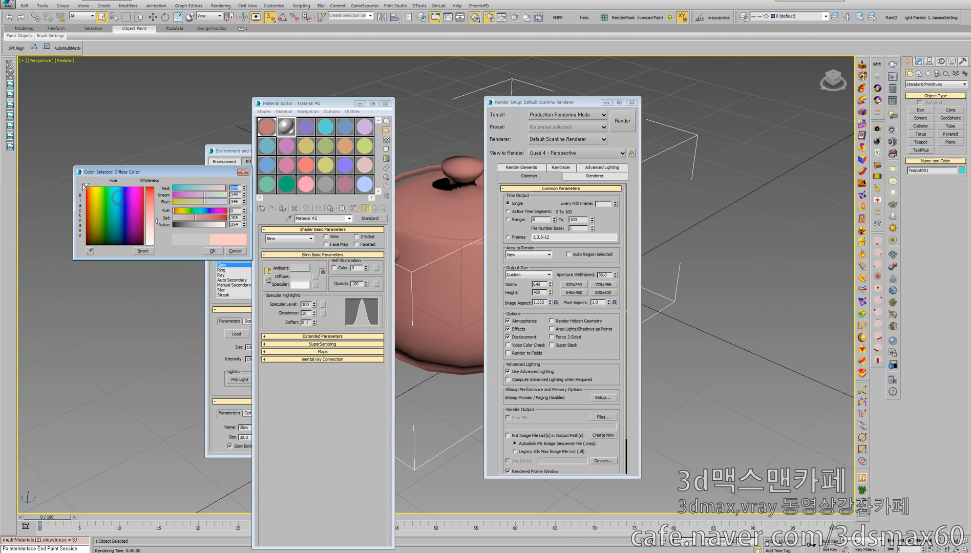
{"action": "left_click_drag", "start_coordinate": [118, 197], "coordinate": [81, 180]}
{"action": "left_click_drag", "start_coordinate": [153, 209], "coordinate": [182, 162]}
{"action": "left_click", "coordinate": [212, 252]}
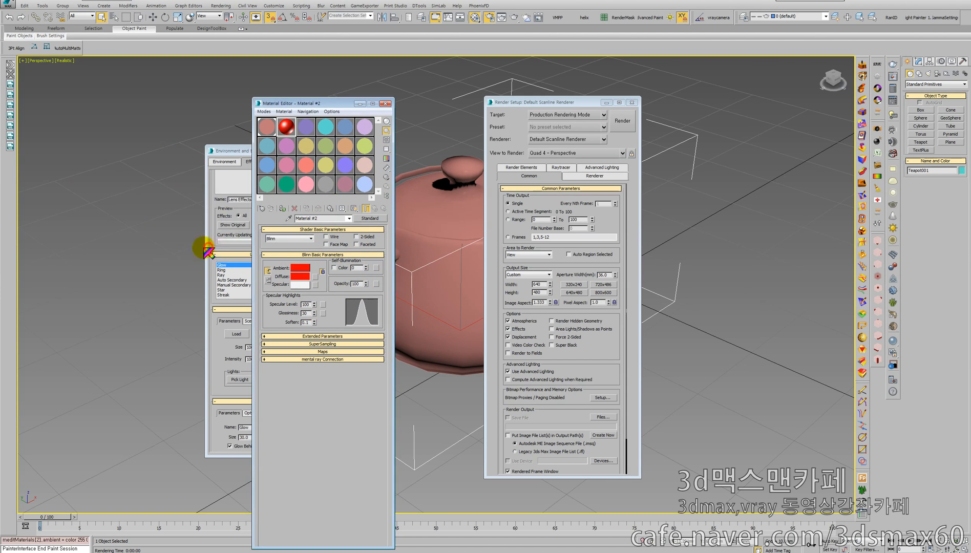
Assign Material #2 to the teapot, render the perspective view and close the Material Editor
{"action": "left_click_drag", "start_coordinate": [287, 126], "coordinate": [441, 211]}
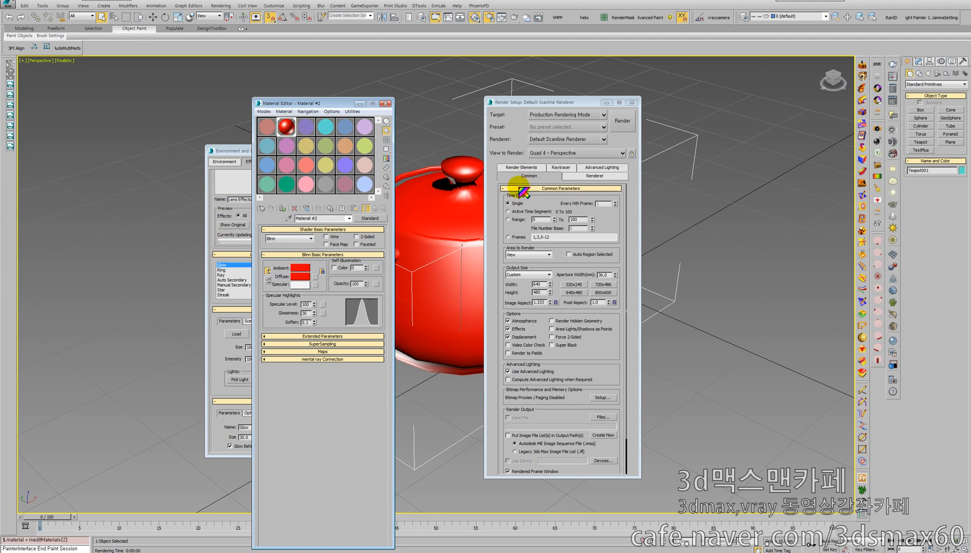
{"action": "left_click", "coordinate": [622, 121]}
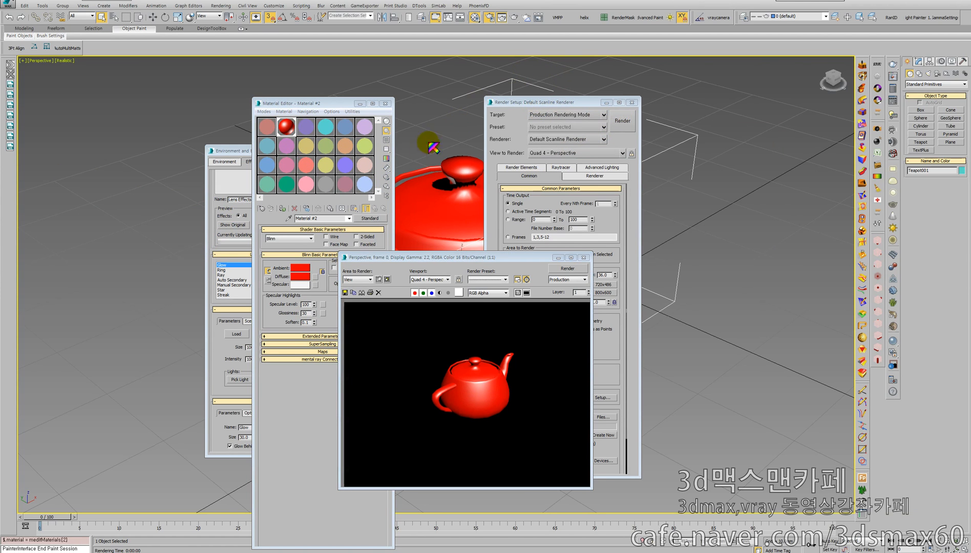
{"action": "left_click", "coordinate": [378, 102]}
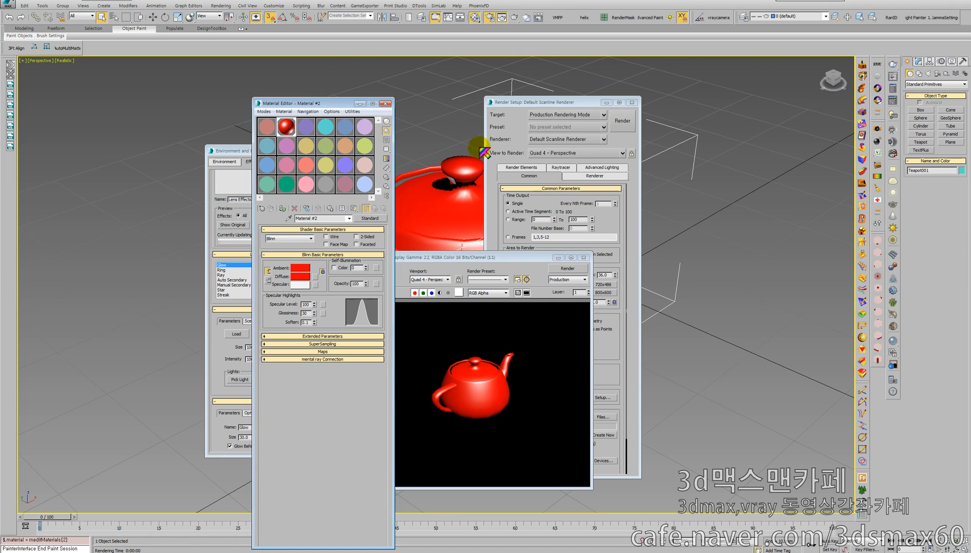
{"action": "left_click", "coordinate": [385, 103]}
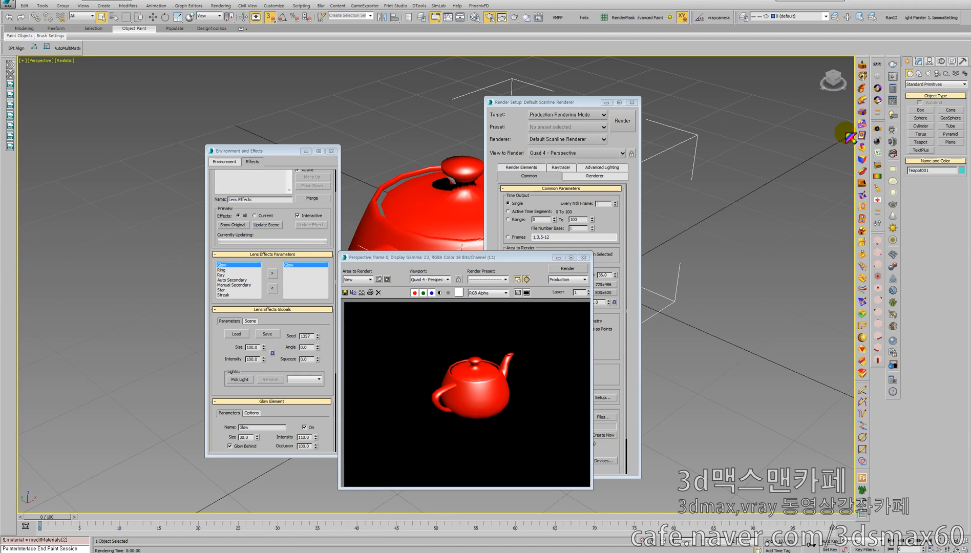
Create a second, smaller teapot with a radius of about 8.9 mm beside the first one
{"action": "left_click", "coordinate": [920, 142]}
{"action": "left_click_drag", "start_coordinate": [697, 235], "coordinate": [568, 235]}
{"action": "left_click", "coordinate": [257, 214]}
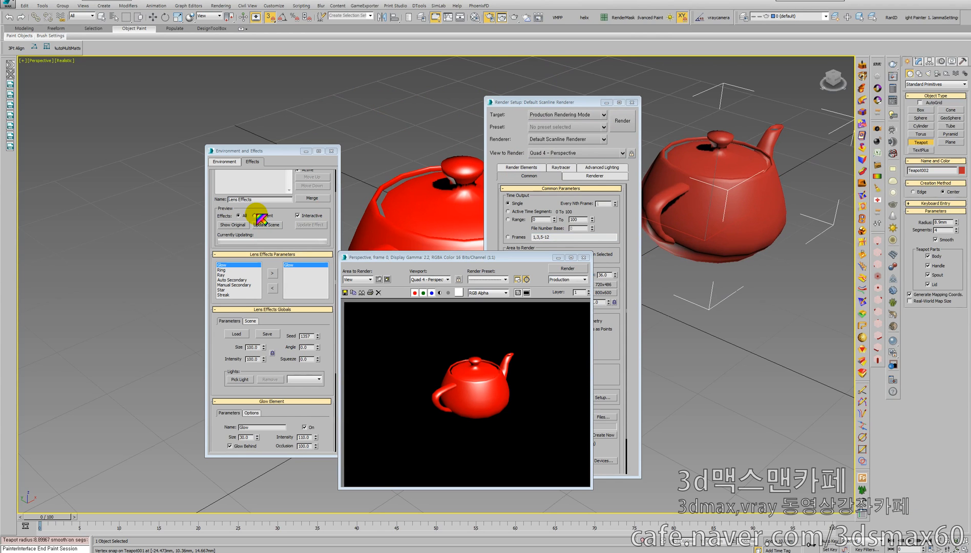
{"action": "right_click", "coordinate": [444, 233]}
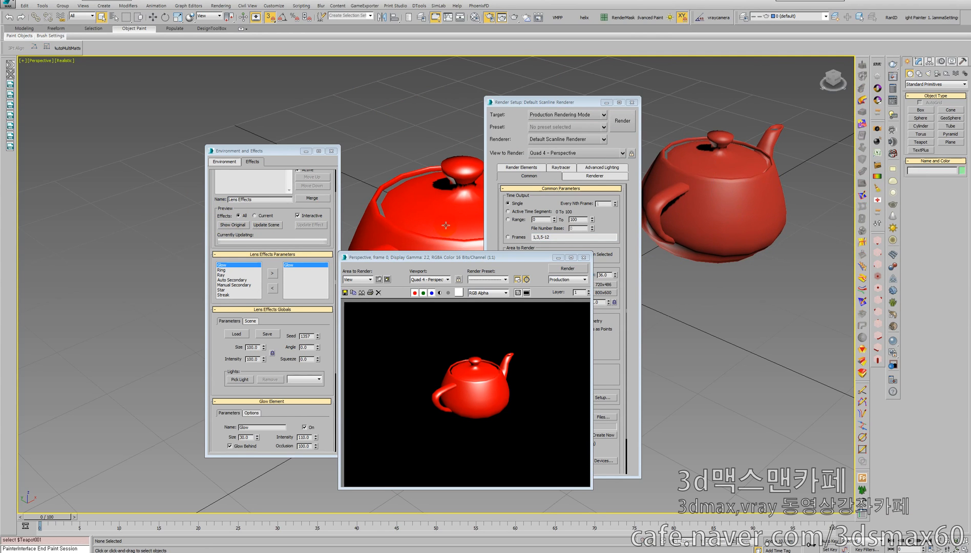
Set the G-Buffer Object ID of the first teapot (Teapot001) to 1 in its object properties
{"action": "right_click", "coordinate": [445, 225]}
{"action": "left_click", "coordinate": [457, 224]}
{"action": "left_click", "coordinate": [455, 229]}
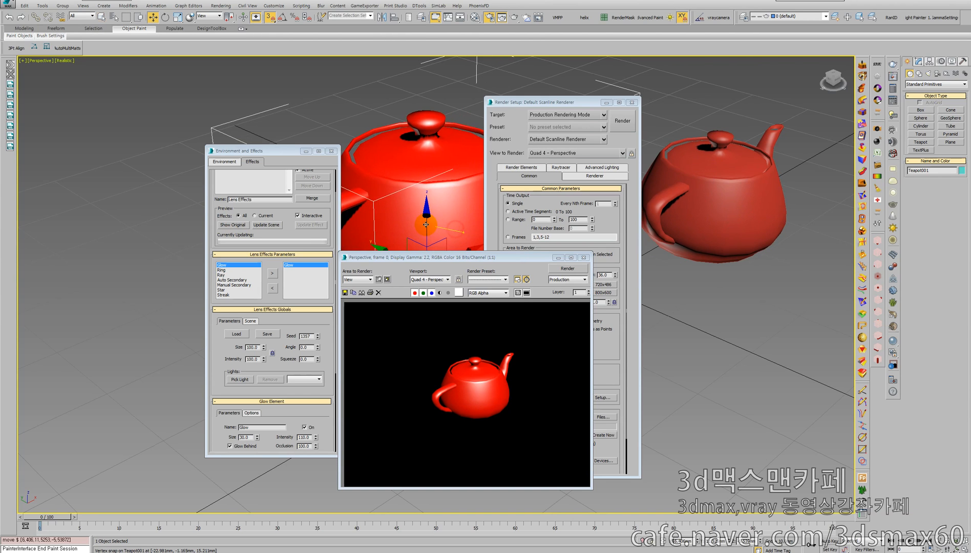
{"action": "right_click", "coordinate": [415, 218]}
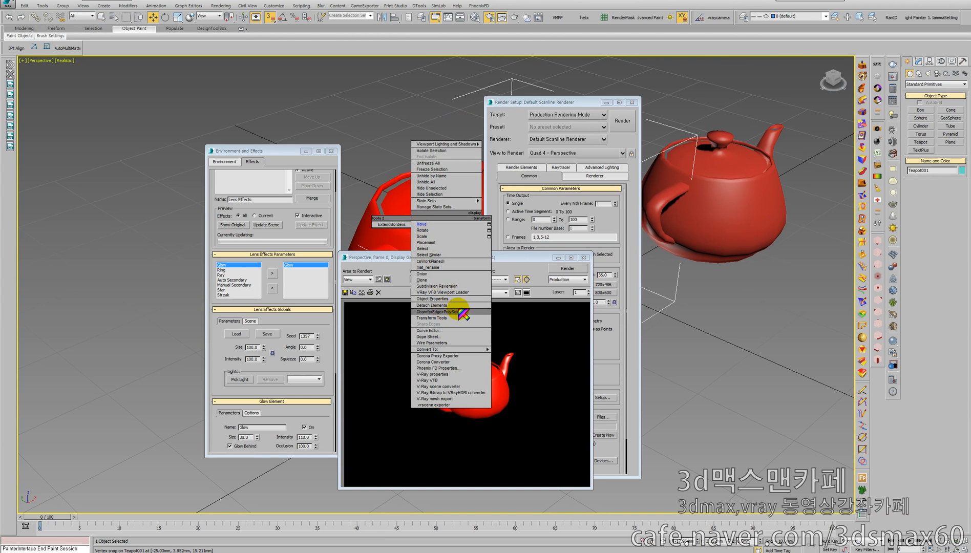
{"action": "left_click", "coordinate": [435, 299]}
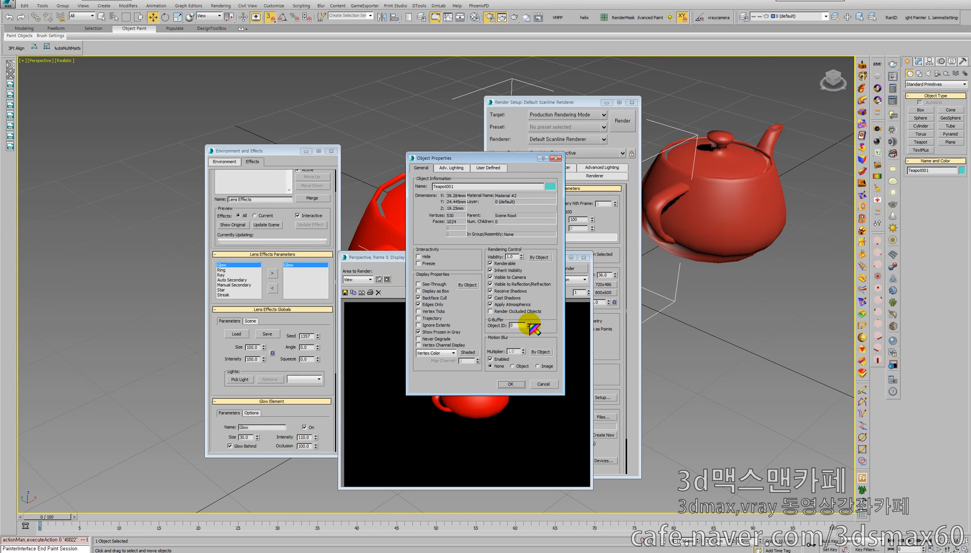
{"action": "left_click", "coordinate": [510, 384]}
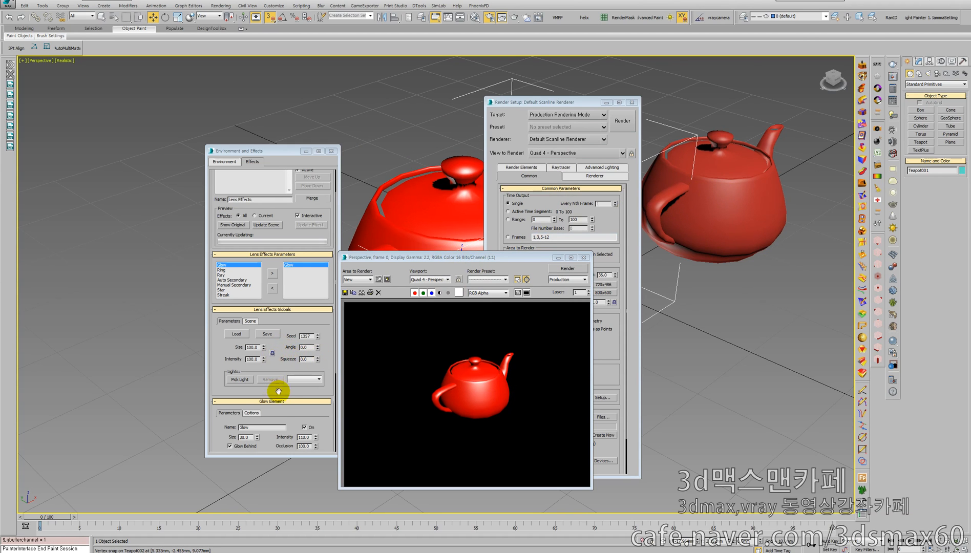
Enable Object ID 1 as the image source of the Glow element
{"action": "left_click", "coordinate": [281, 416]}
{"action": "left_click_drag", "start_coordinate": [281, 416], "coordinate": [281, 351]}
{"action": "left_click", "coordinate": [252, 347]}
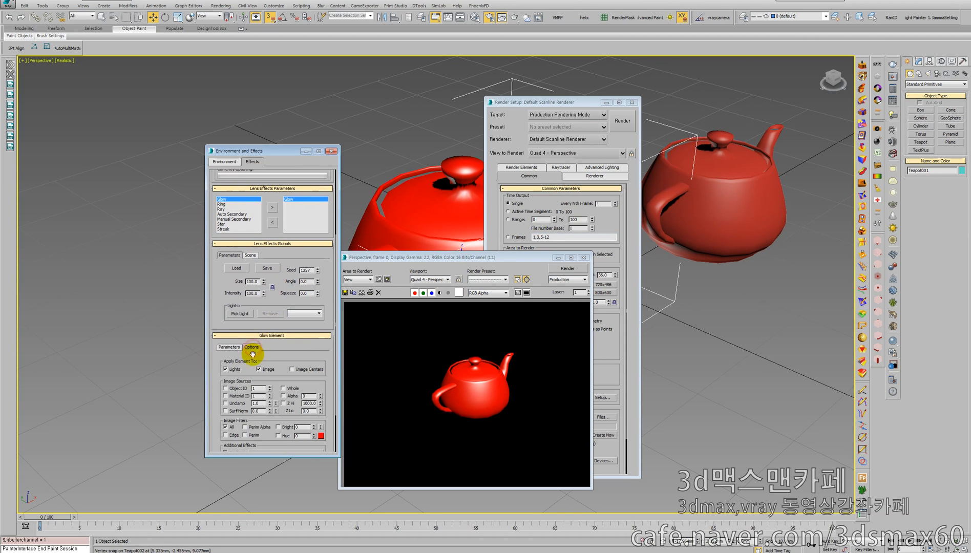
{"action": "left_click", "coordinate": [241, 389]}
{"action": "left_click", "coordinate": [258, 389]}
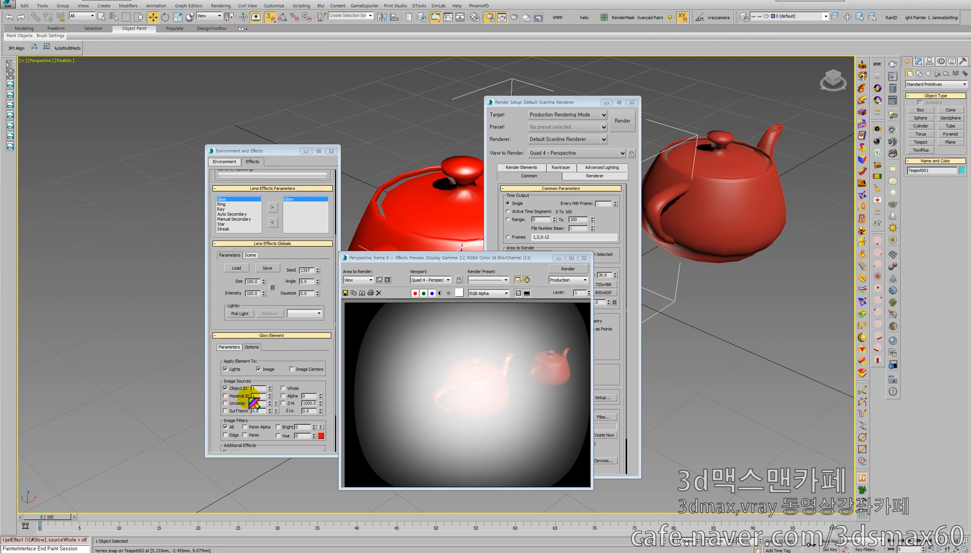
Review the Glow element's parameters and inspect its radial center color
{"action": "left_click", "coordinate": [233, 347]}
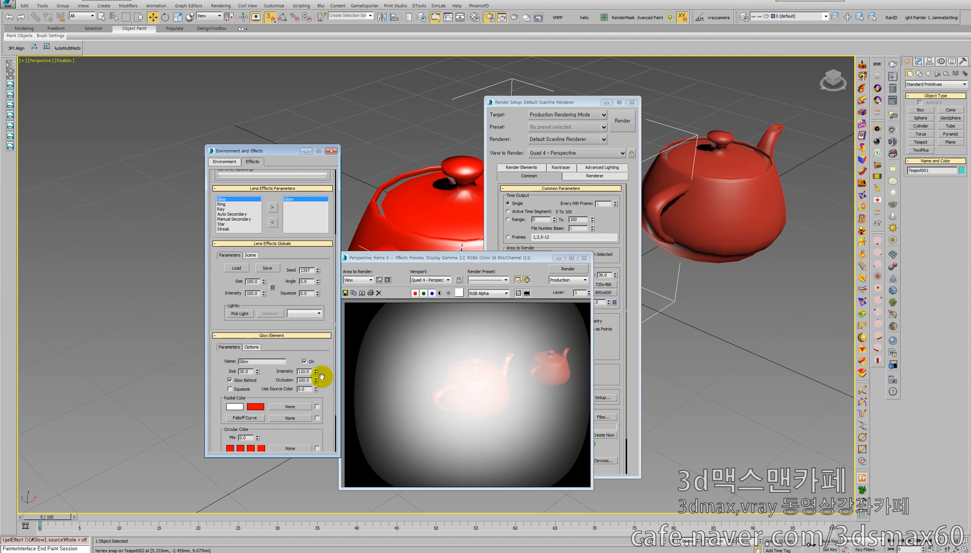
{"action": "left_click_drag", "start_coordinate": [221, 377], "coordinate": [234, 326]}
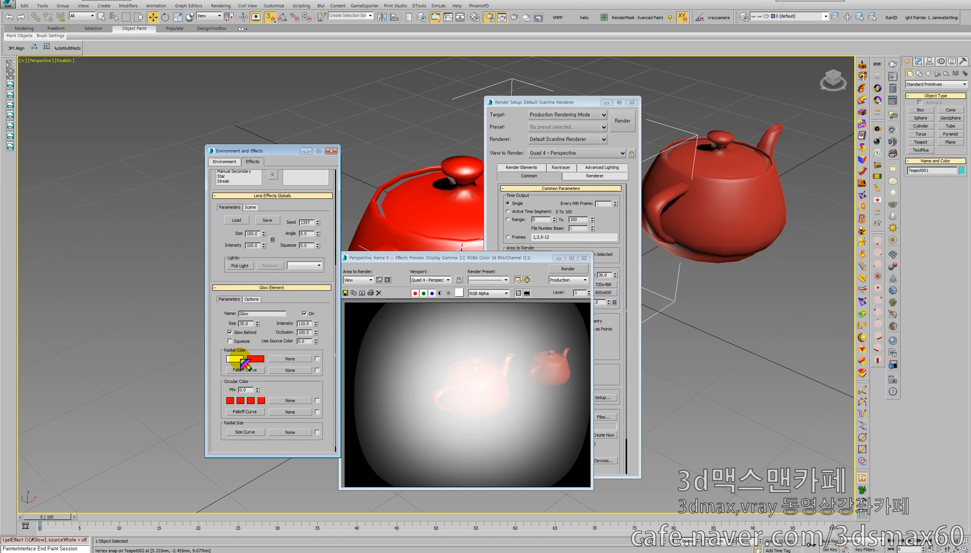
{"action": "mouse_move", "coordinate": [240, 363]}
{"action": "left_mouse_down"}
{"action": "mouse_move", "coordinate": [485, 418]}
{"action": "mouse_move", "coordinate": [449, 400]}
{"action": "mouse_move", "coordinate": [484, 374]}
{"action": "mouse_move", "coordinate": [352, 385]}
{"action": "mouse_move", "coordinate": [256, 362]}
{"action": "left_mouse_up"}
{"action": "left_click", "coordinate": [240, 359]}
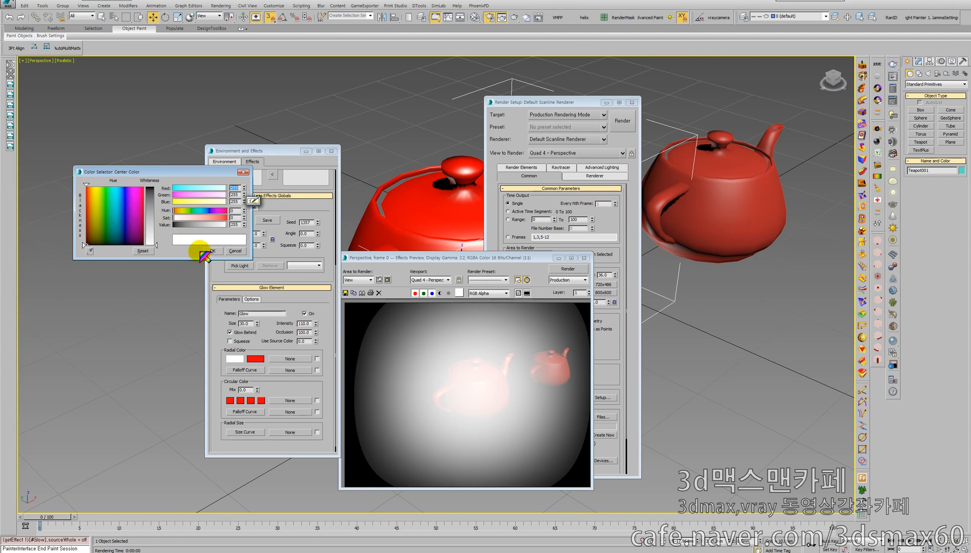
{"action": "left_click", "coordinate": [234, 251]}
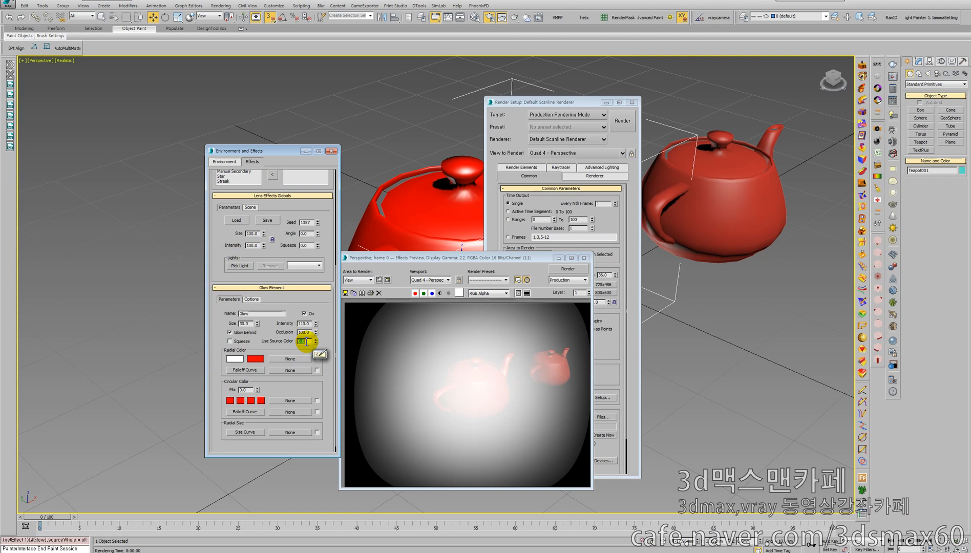
Set the Glow element's Use Source Color to 100 and its Size to 1, trying a Size of 3 first
{"action": "key", "text": "Return"}
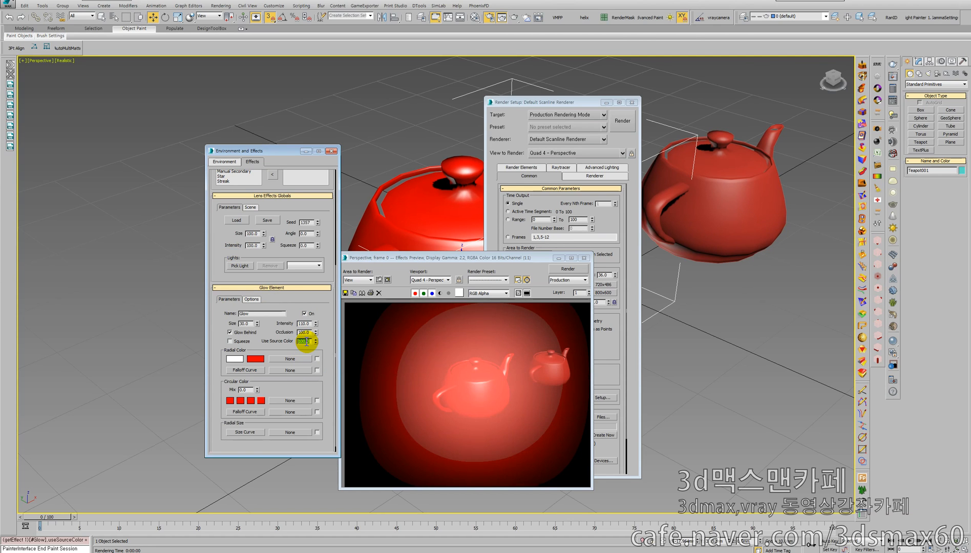
{"action": "left_click", "coordinate": [247, 324]}
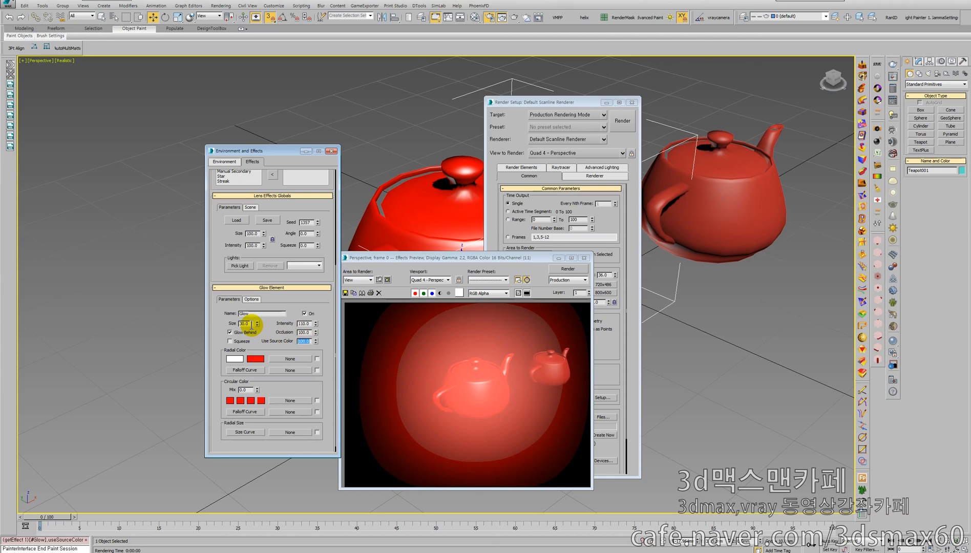
{"action": "left_click", "coordinate": [303, 323]}
{"action": "type", "text": "3"}
{"action": "key", "text": "Return"}
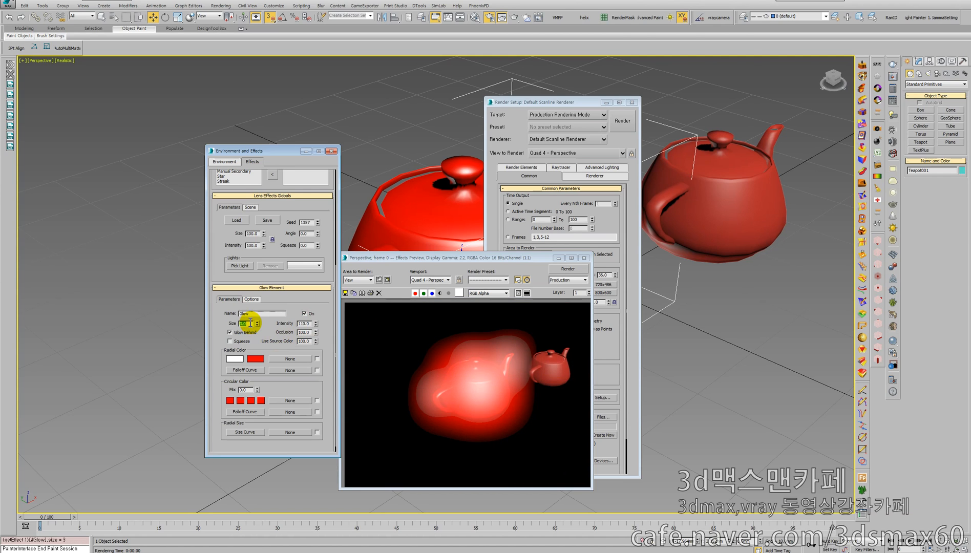
{"action": "type", "text": "1"}
{"action": "key", "text": "Return"}
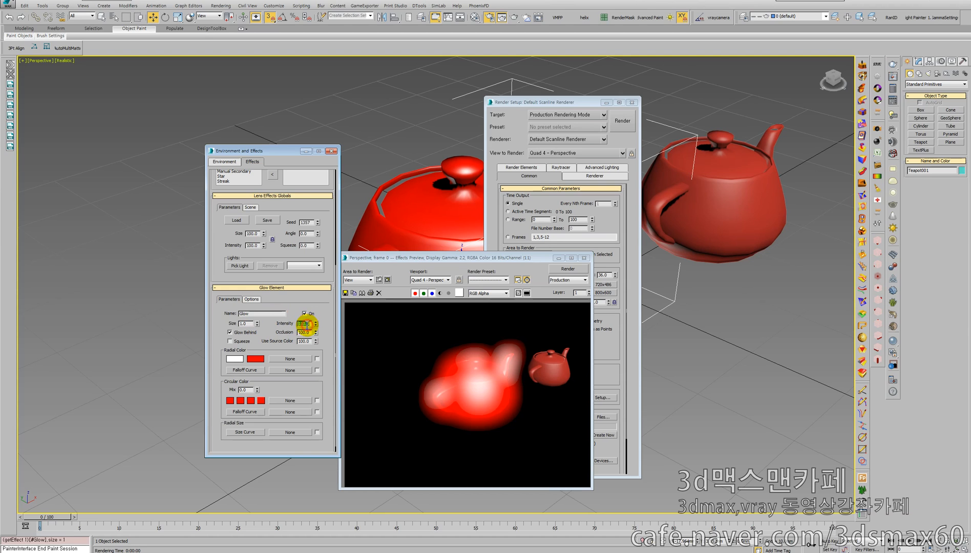
Compare Glow Intensity values of 50, 30, 40 and 20, and settle on 30
{"action": "type", "text": "50"}
{"action": "key", "text": "Return"}
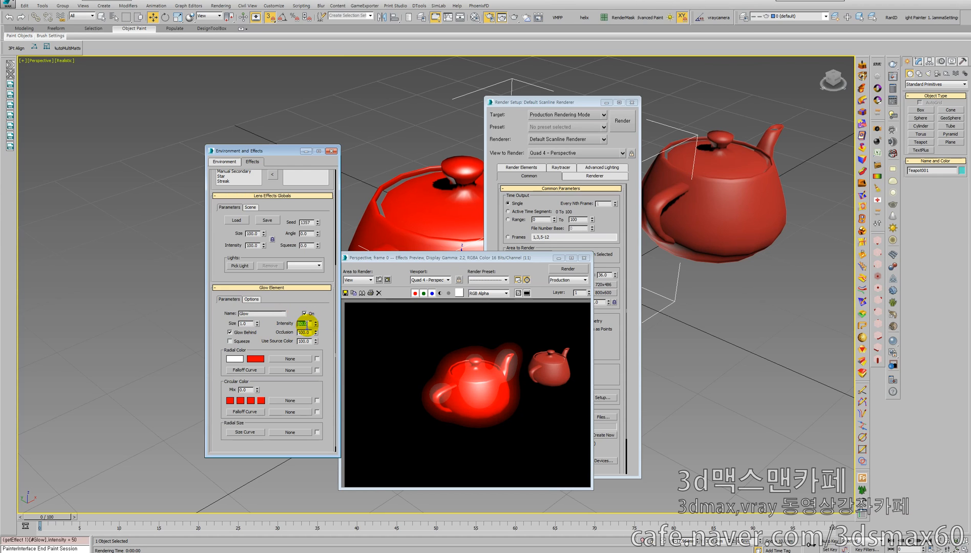
{"action": "type", "text": "30"}
{"action": "key", "text": "Return"}
{"action": "type", "text": "4"}
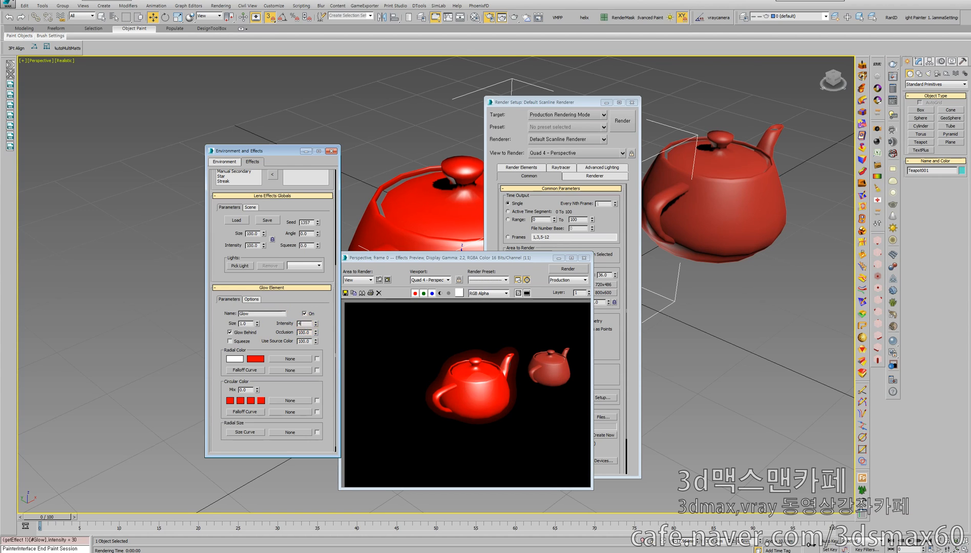
{"action": "type", "text": "0"}
{"action": "key", "text": "Return"}
{"action": "type", "text": "2"}
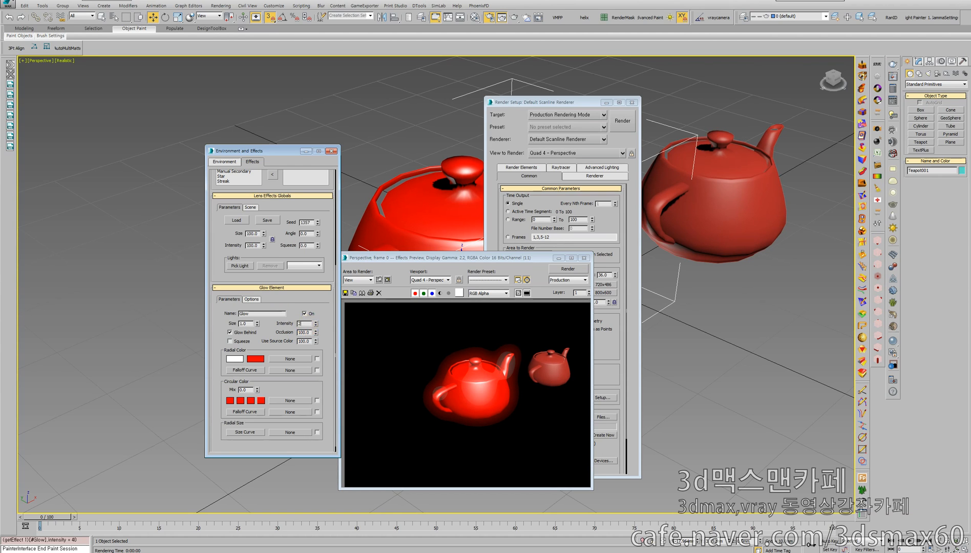
{"action": "type", "text": "0"}
{"action": "key", "text": "Return"}
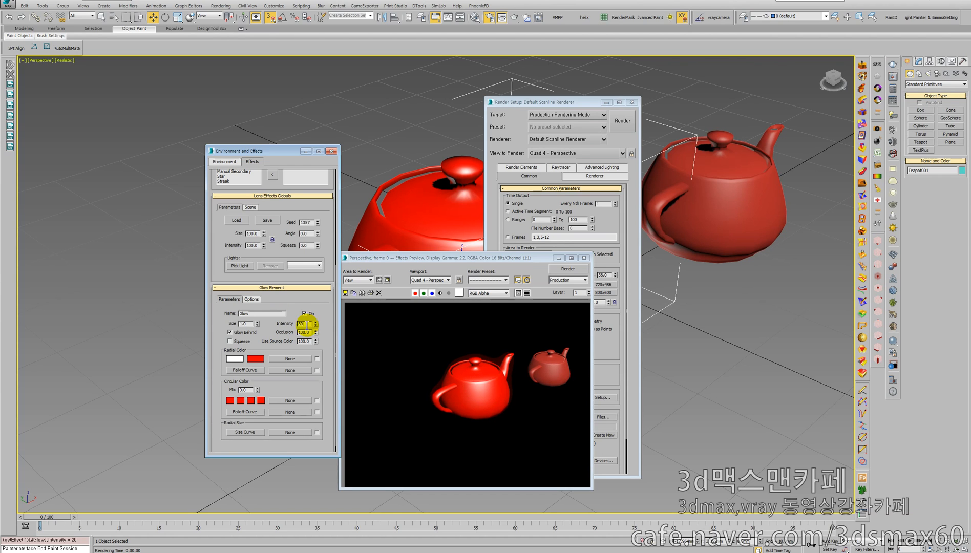
{"action": "type", "text": "30"}
{"action": "key", "text": "Return"}
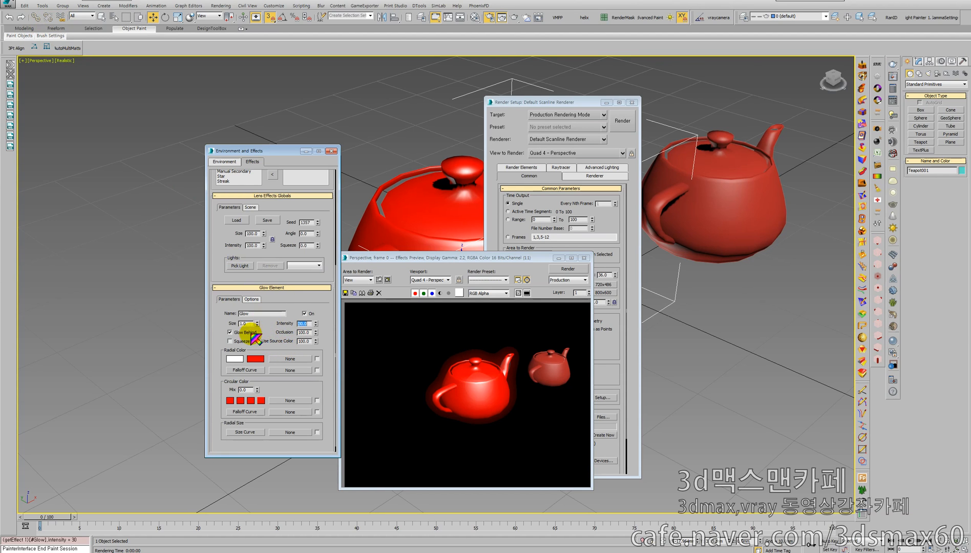
Disable Object ID as an image source in the Glow element's options
{"action": "left_click_drag", "start_coordinate": [222, 339], "coordinate": [227, 296]}
{"action": "left_click", "coordinate": [251, 291]}
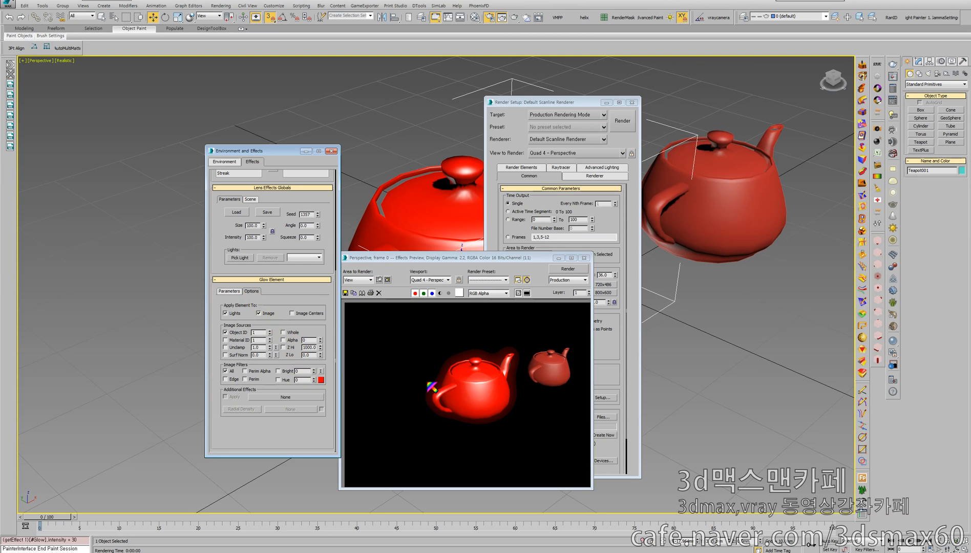
{"action": "left_click", "coordinate": [225, 332]}
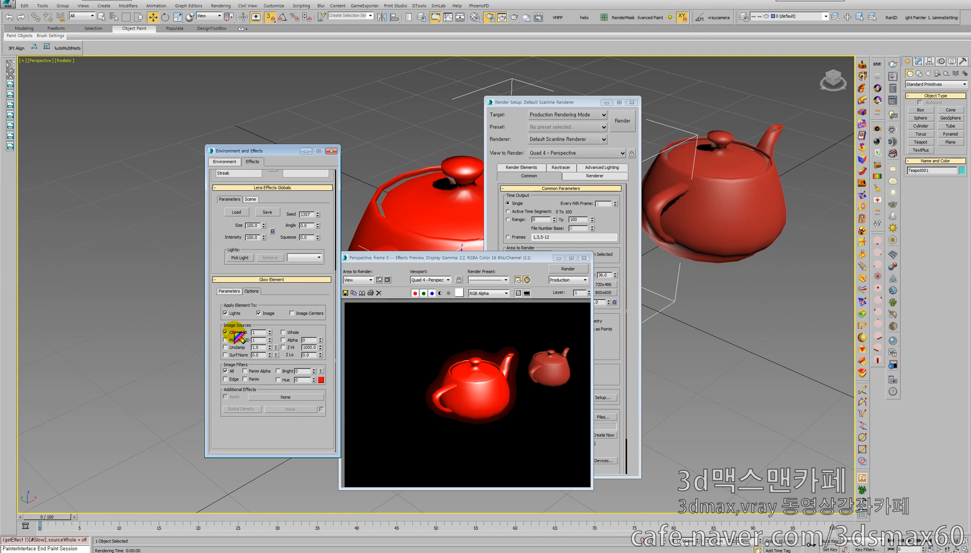
Try to apply G-Buffer Object ID 1 to both teapots together through their shared object properties
{"action": "left_click_drag", "start_coordinate": [789, 299], "coordinate": [657, 220]}
{"action": "right_click", "coordinate": [439, 171]}
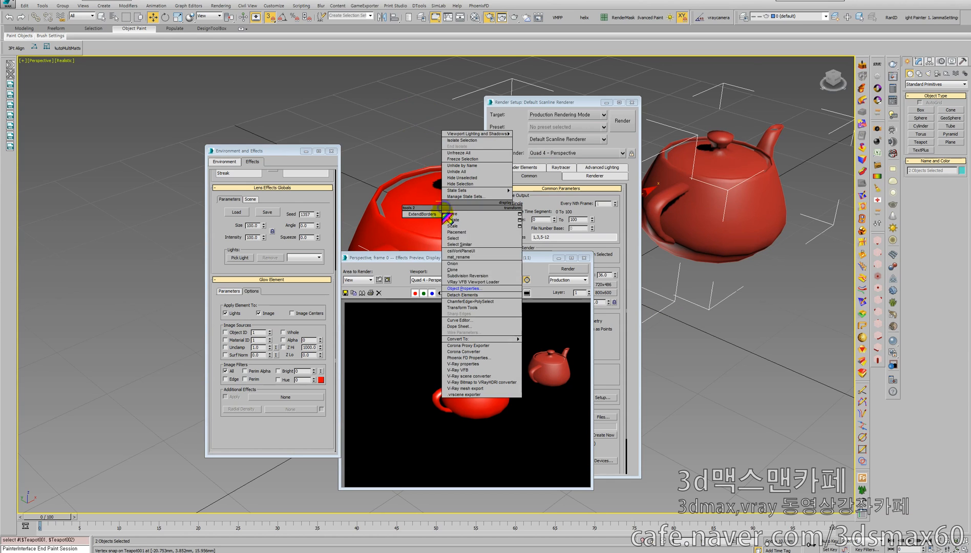
{"action": "left_click", "coordinate": [461, 282]}
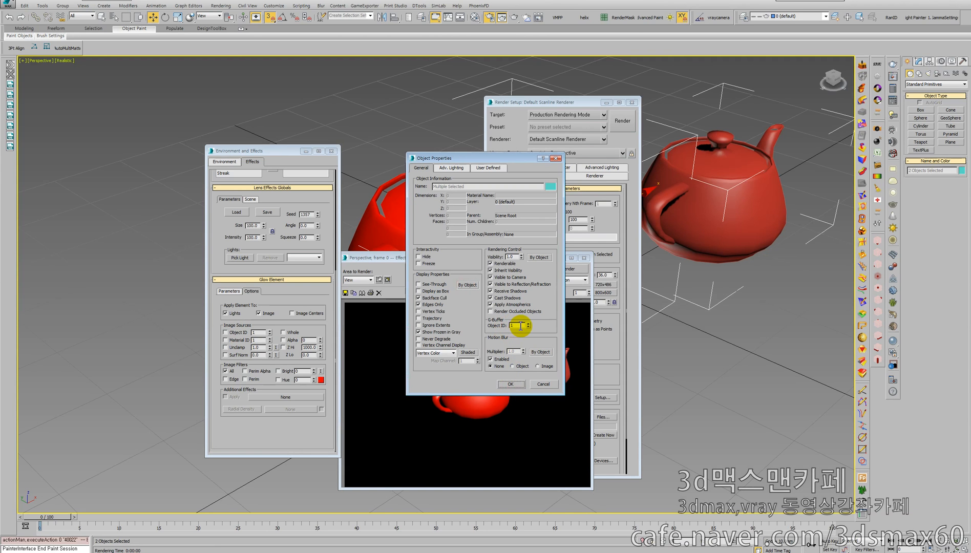
{"action": "left_click_drag", "start_coordinate": [520, 326], "coordinate": [509, 327]}
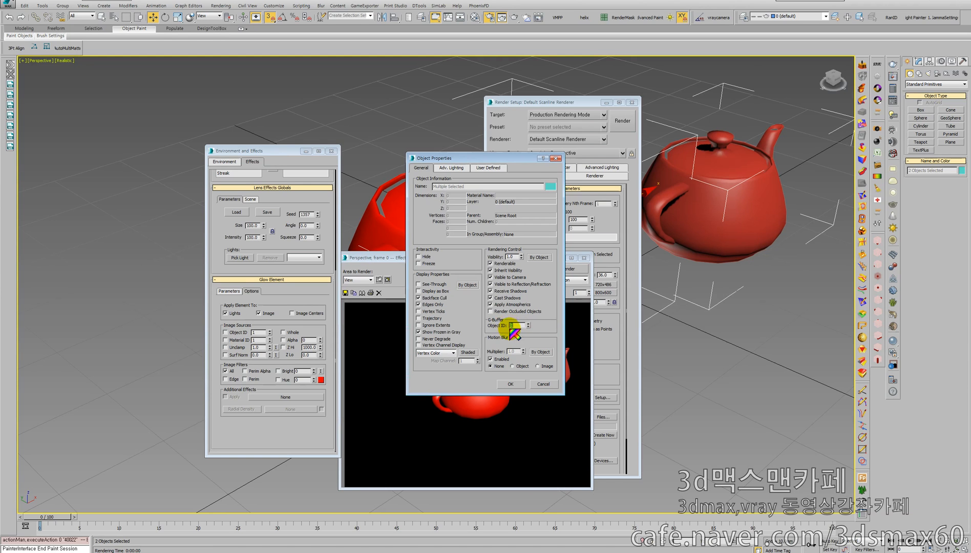
{"action": "left_click", "coordinate": [511, 384]}
Check the G-Buffer Object ID of the second teapot (Teapot002) in its object properties
{"action": "left_click", "coordinate": [727, 228]}
{"action": "right_click", "coordinate": [729, 227]}
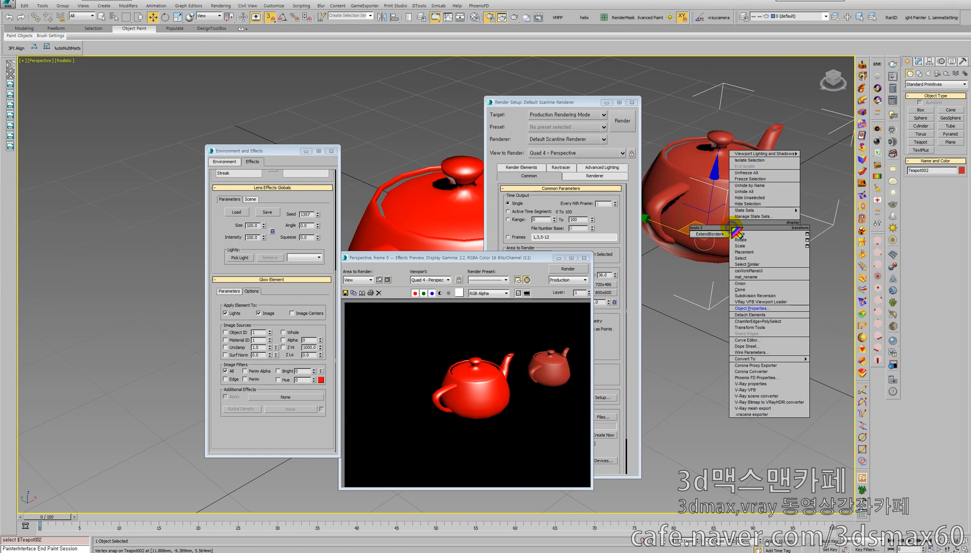
{"action": "left_click", "coordinate": [751, 307]}
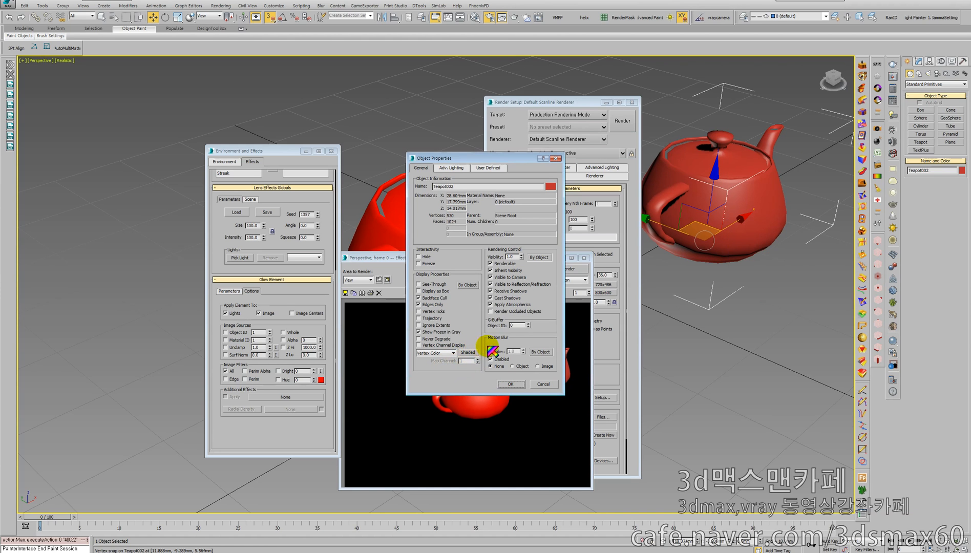
{"action": "left_click", "coordinate": [544, 384]}
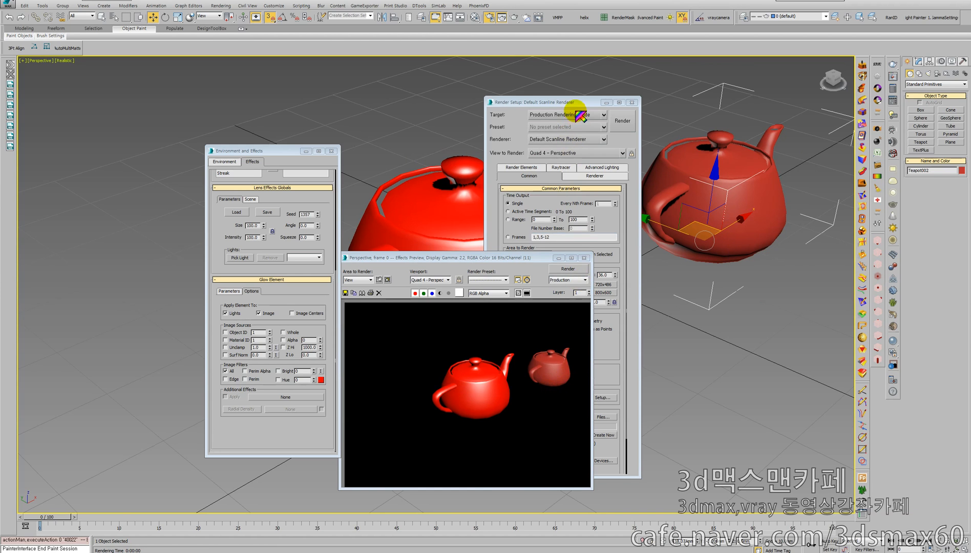
Move the Render Setup window off the first teapot and set the G-Buffer Object ID of both teapots to 2
{"action": "left_click_drag", "start_coordinate": [574, 102], "coordinate": [150, 94]}
{"action": "left_click_drag", "start_coordinate": [803, 280], "coordinate": [505, 154]}
{"action": "right_click", "coordinate": [481, 210]}
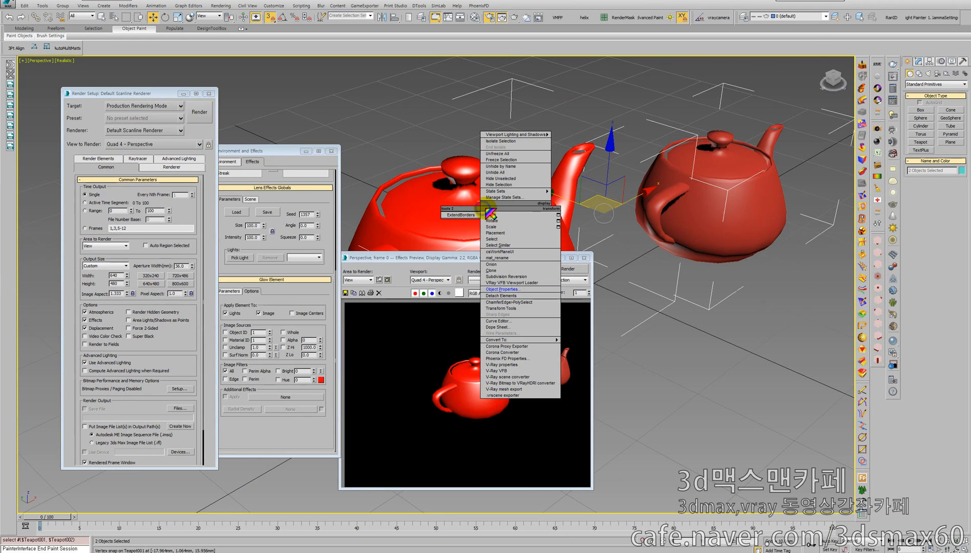
{"action": "left_click", "coordinate": [535, 288]}
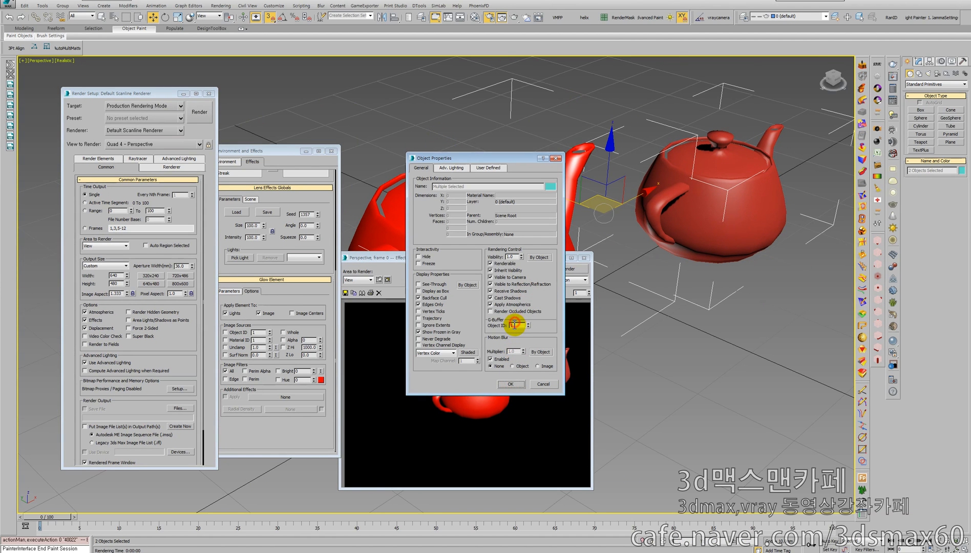
{"action": "left_click", "coordinate": [515, 326]}
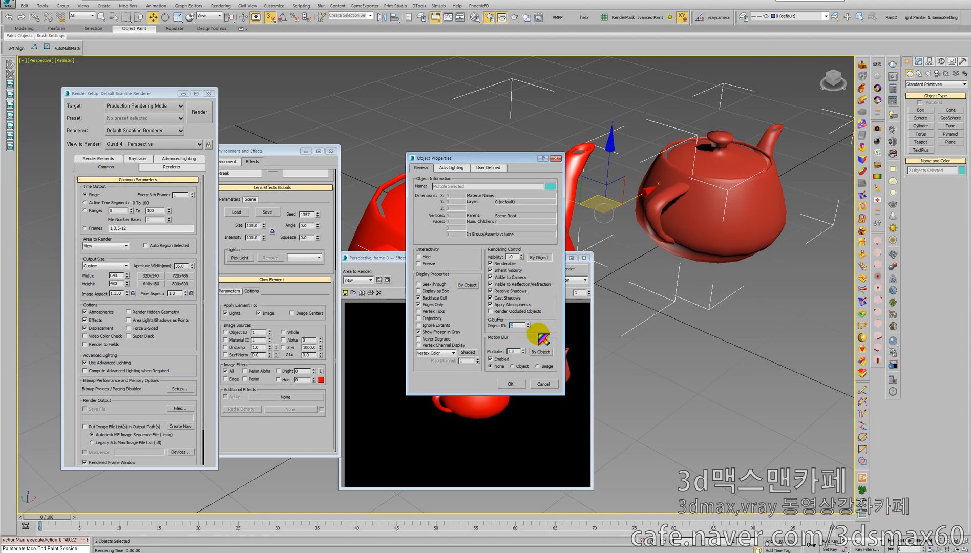
{"action": "left_click", "coordinate": [510, 385]}
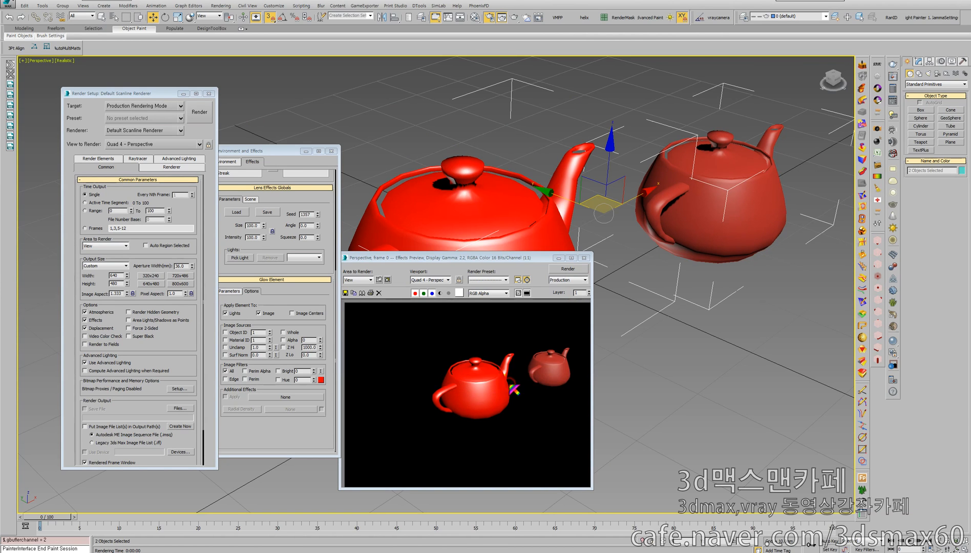
Shift the second teapot slightly away from the first and check its G-Buffer Object ID without changing it
{"action": "left_click", "coordinate": [727, 275]}
{"action": "left_click_drag", "start_coordinate": [739, 275], "coordinate": [744, 227]}
{"action": "right_click", "coordinate": [744, 226]}
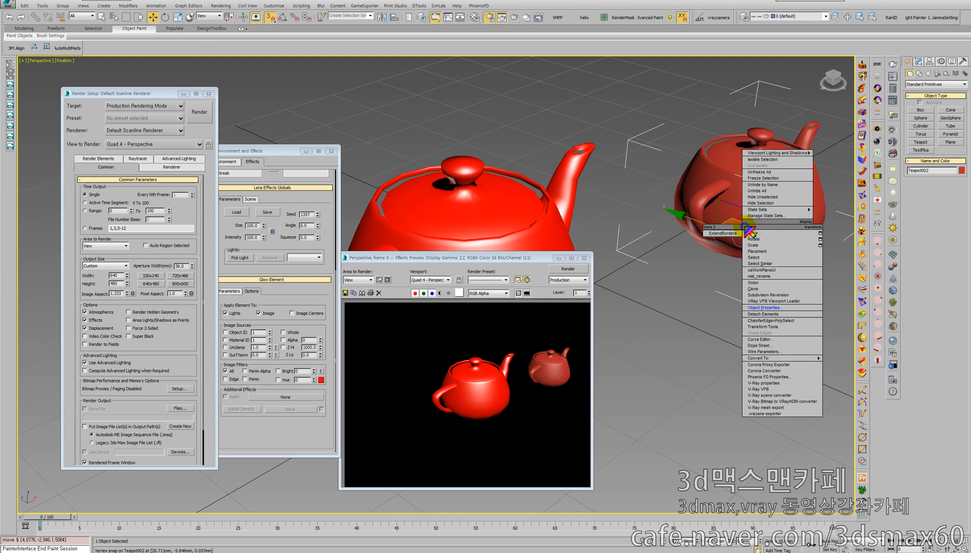
{"action": "left_click", "coordinate": [765, 308]}
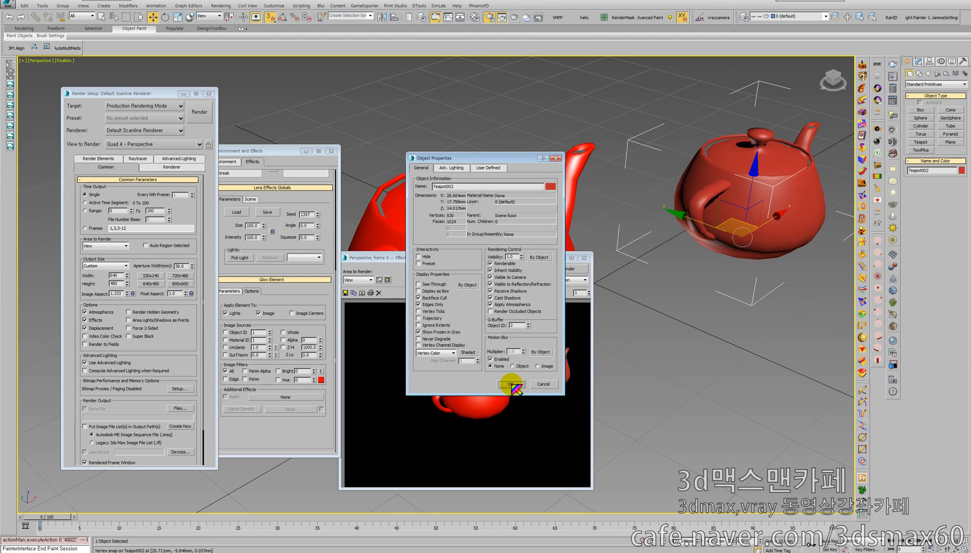
{"action": "left_click", "coordinate": [542, 384]}
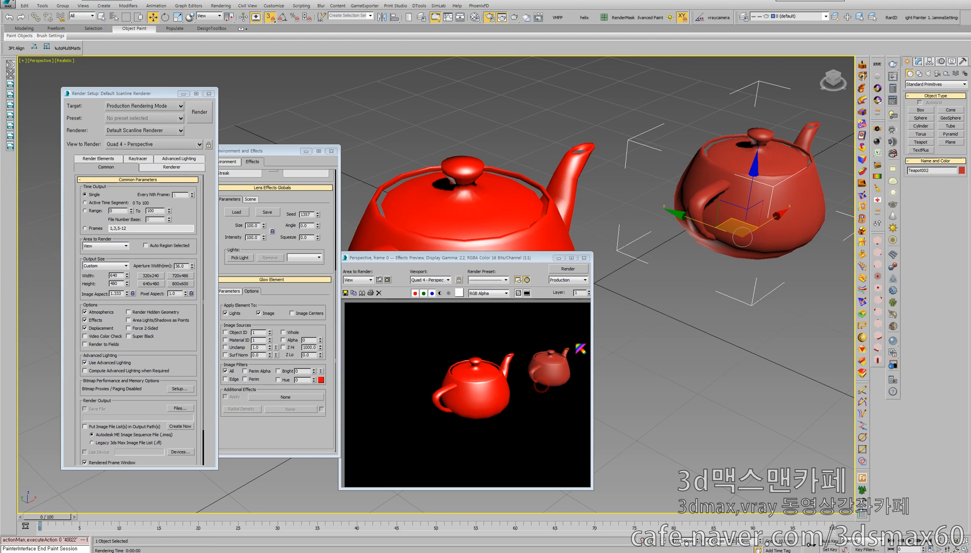
Set the G-Buffer Object ID of both teapots together to 1 in their object properties
{"action": "left_click_drag", "start_coordinate": [846, 318], "coordinate": [388, 154]}
{"action": "right_click", "coordinate": [498, 212]}
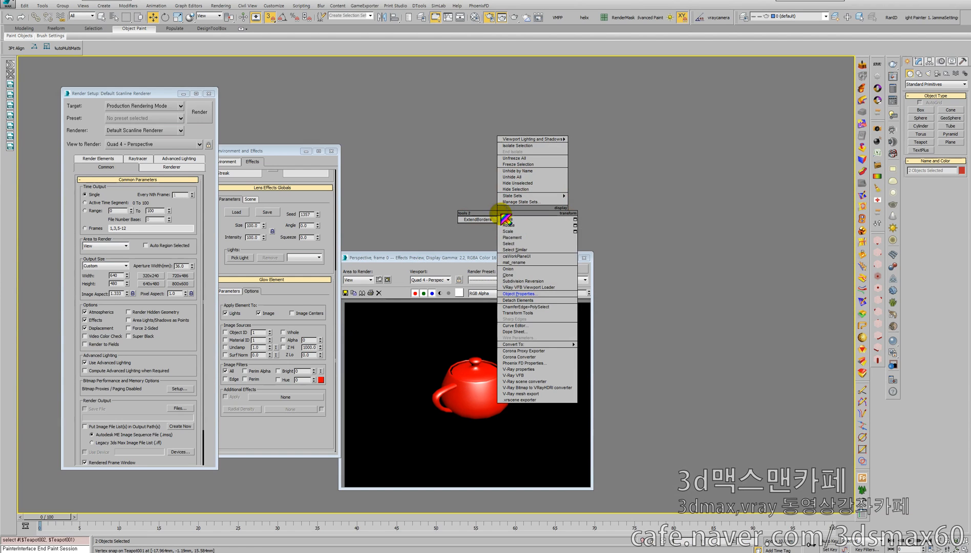
{"action": "left_click", "coordinate": [522, 294]}
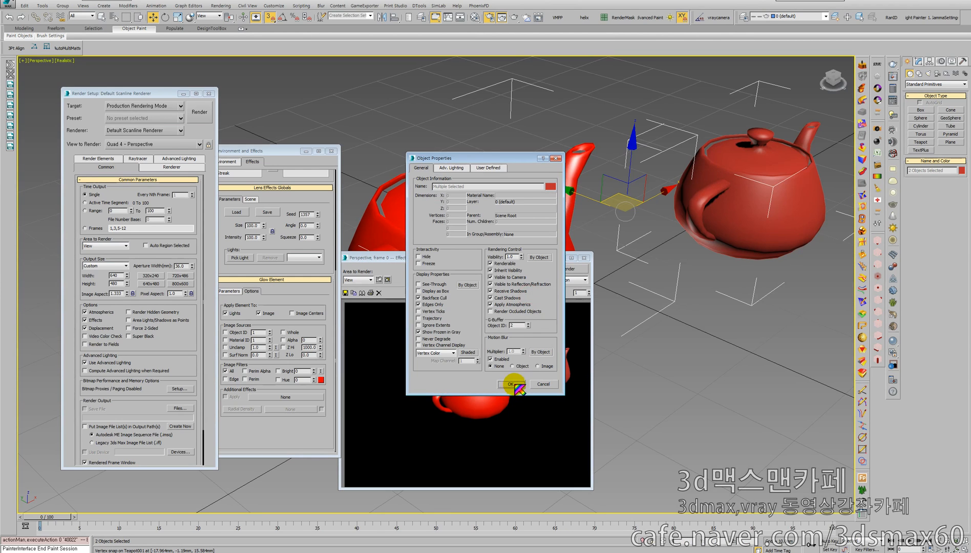
{"action": "double_click", "coordinate": [515, 326]}
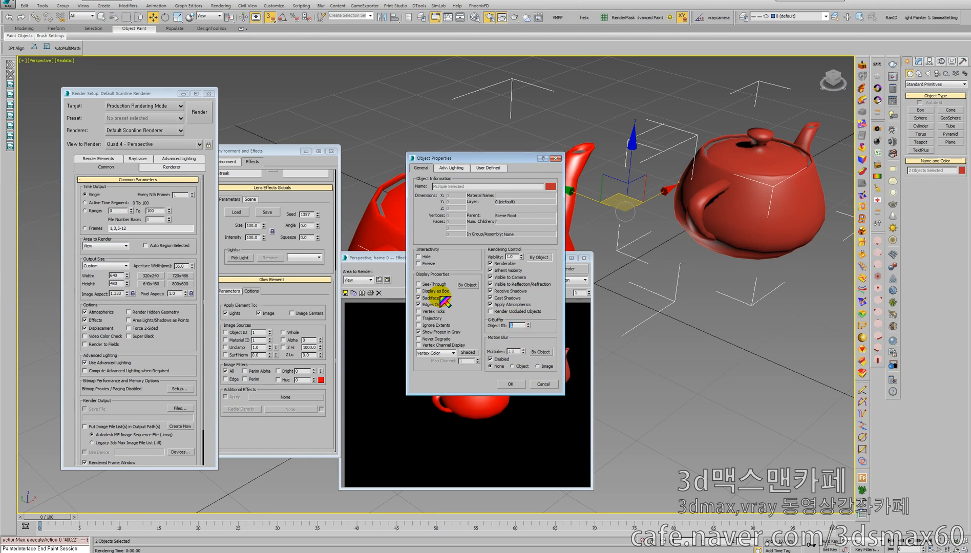
{"action": "left_click", "coordinate": [510, 383]}
Select only the second teapot and check that the new G-Buffer Object ID has been applied to it
{"action": "left_click", "coordinate": [689, 405]}
{"action": "left_click", "coordinate": [778, 225]}
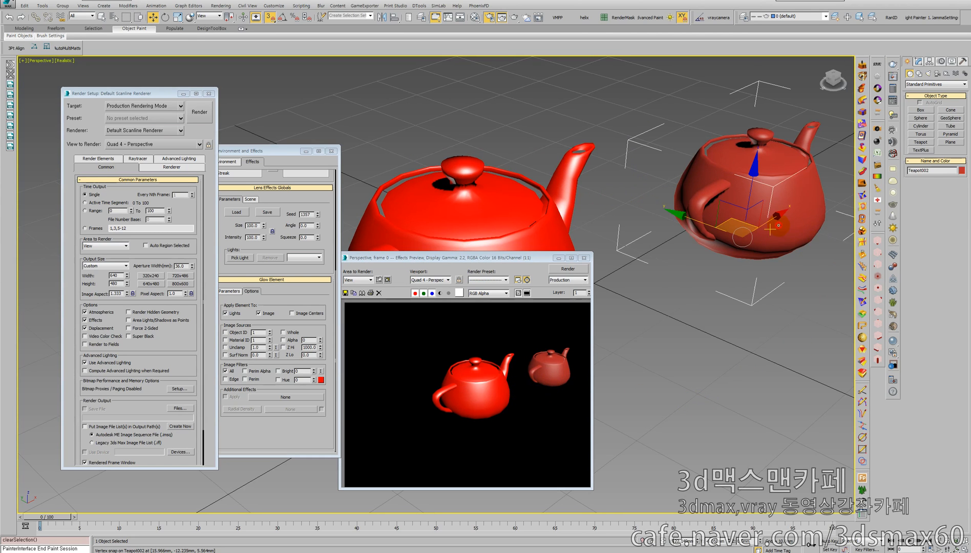
{"action": "right_click", "coordinate": [777, 226]}
{"action": "left_click", "coordinate": [797, 306]}
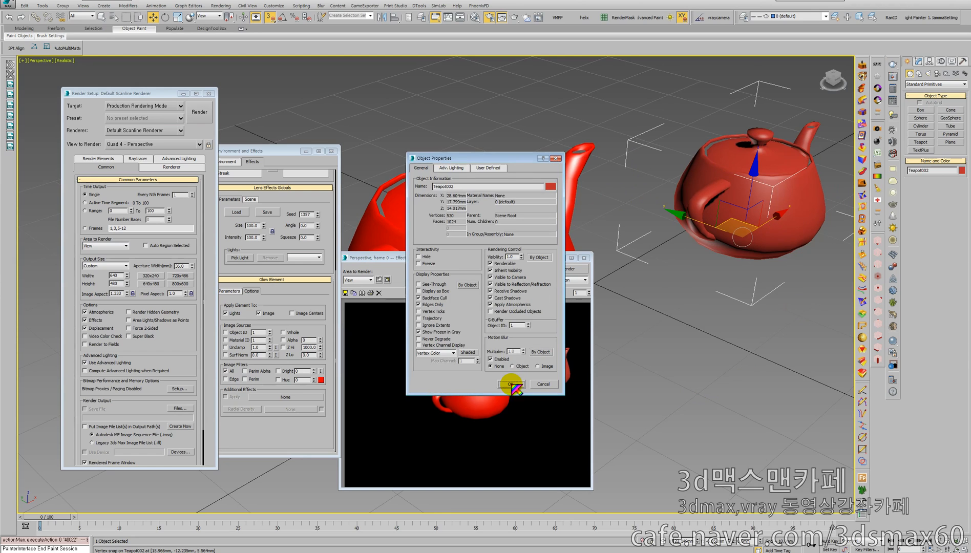
{"action": "left_click", "coordinate": [508, 384]}
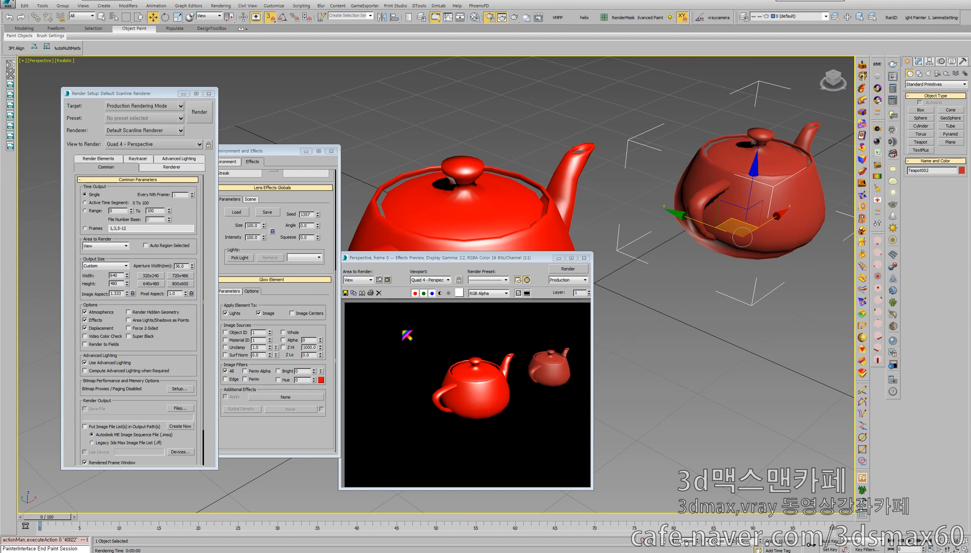
Reposition the Environment and Effects window and update the scene in the effects preview
{"action": "left_click", "coordinate": [307, 237]}
{"action": "left_click_drag", "start_coordinate": [271, 148], "coordinate": [289, 123]}
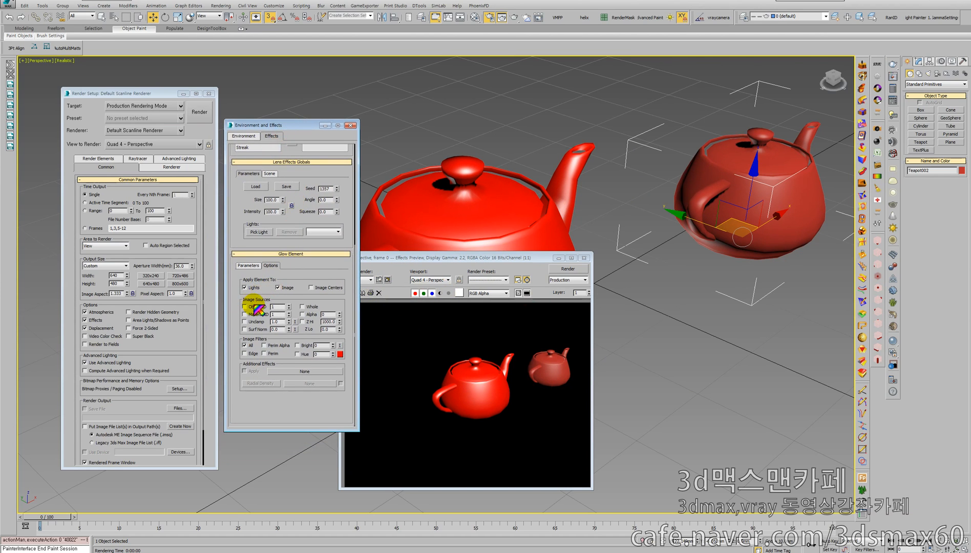
{"action": "left_click", "coordinate": [260, 233]}
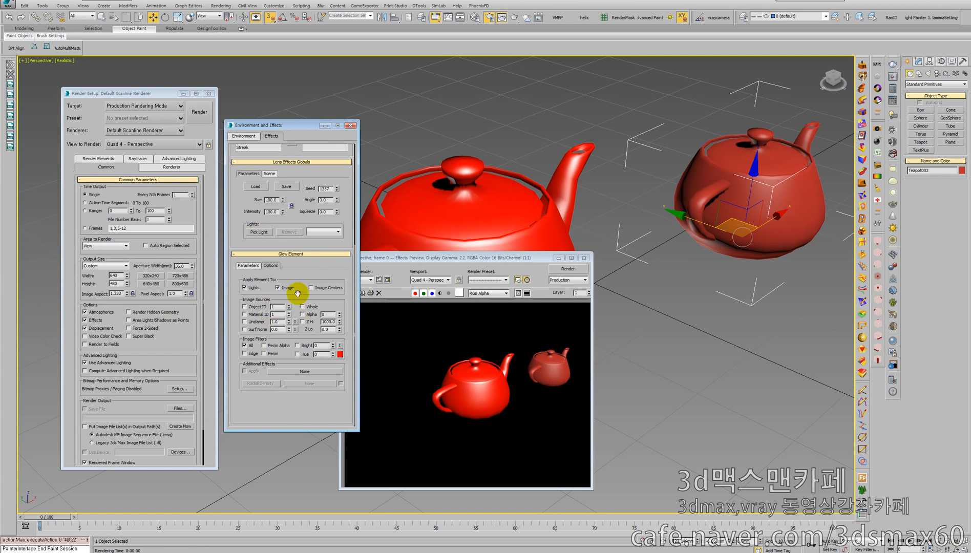
{"action": "left_click_drag", "start_coordinate": [286, 214], "coordinate": [285, 273]}
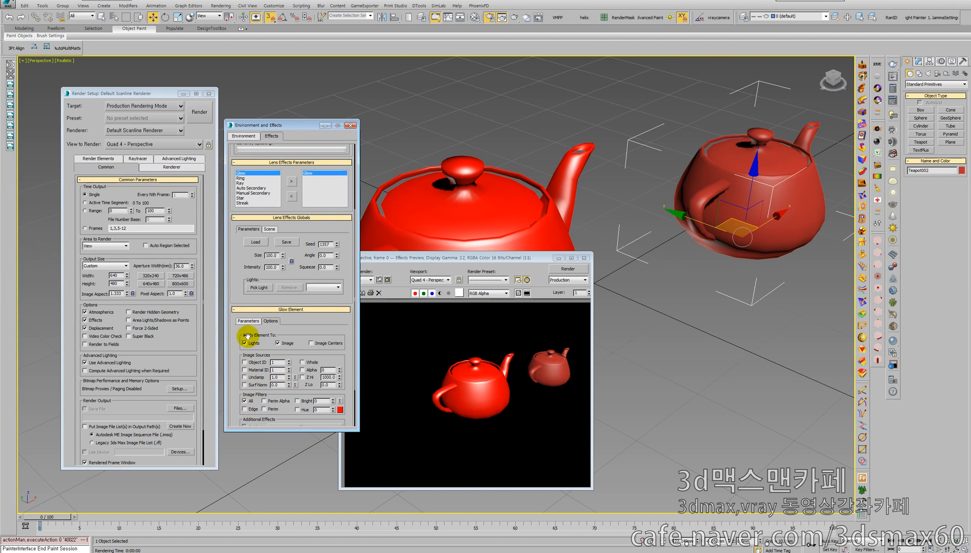
{"action": "left_click_drag", "start_coordinate": [307, 233], "coordinate": [302, 280]}
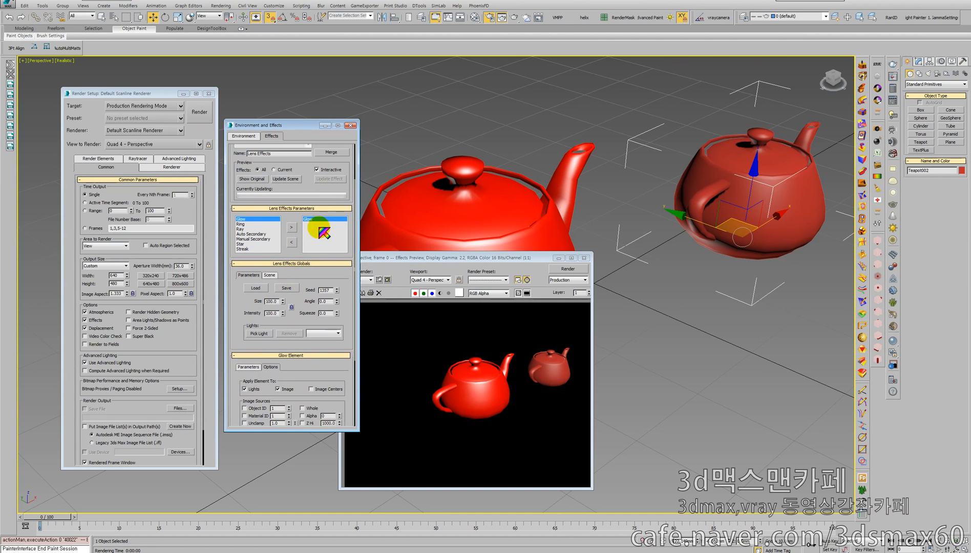
{"action": "left_click", "coordinate": [292, 180]}
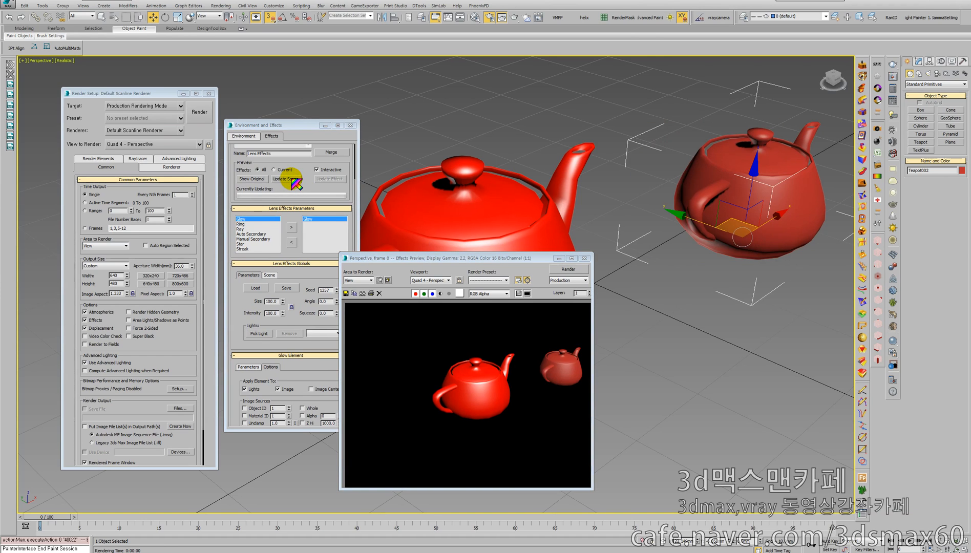
Move the effects preview aside and set the glow element's intensity to 60 and its size to 3
{"action": "left_click_drag", "start_coordinate": [493, 258], "coordinate": [602, 254]}
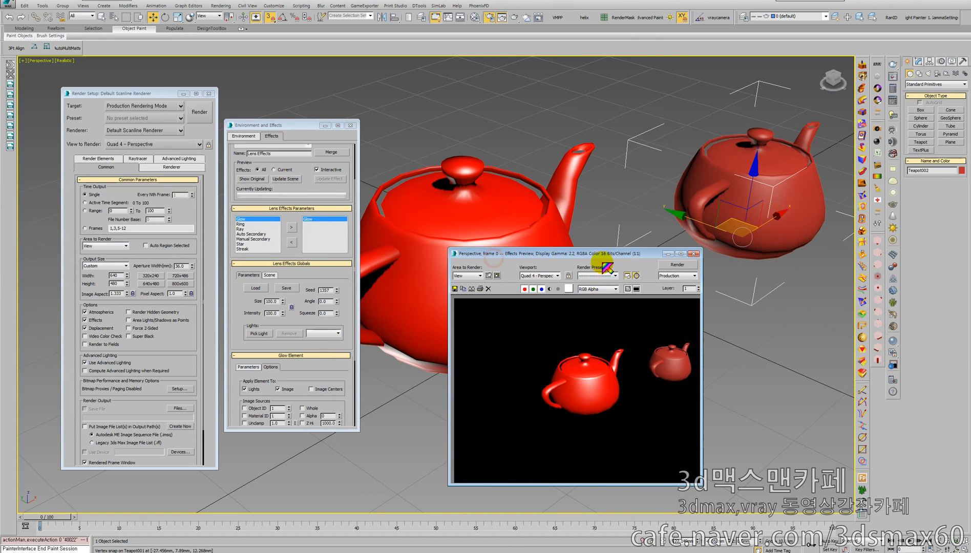
{"action": "left_click_drag", "start_coordinate": [320, 363], "coordinate": [343, 264]}
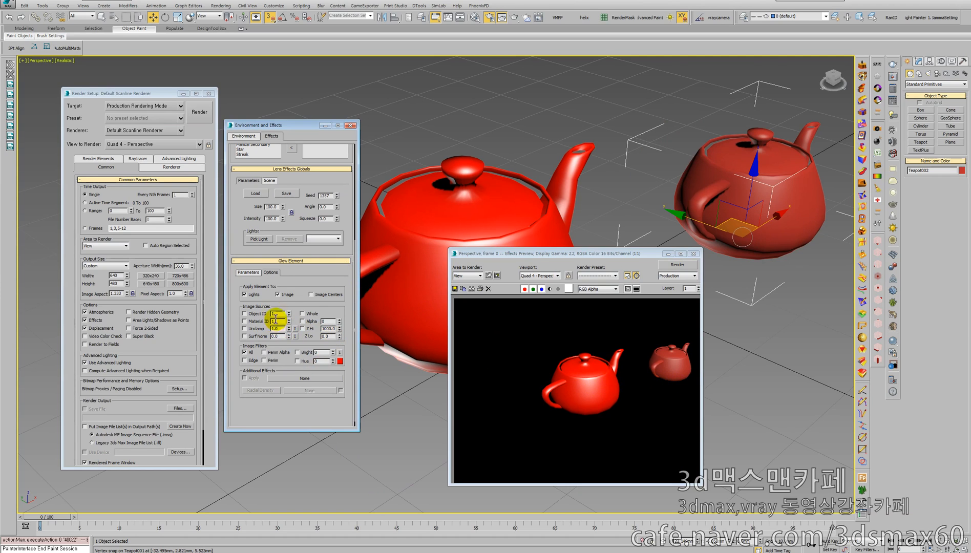
{"action": "left_click", "coordinate": [250, 273]}
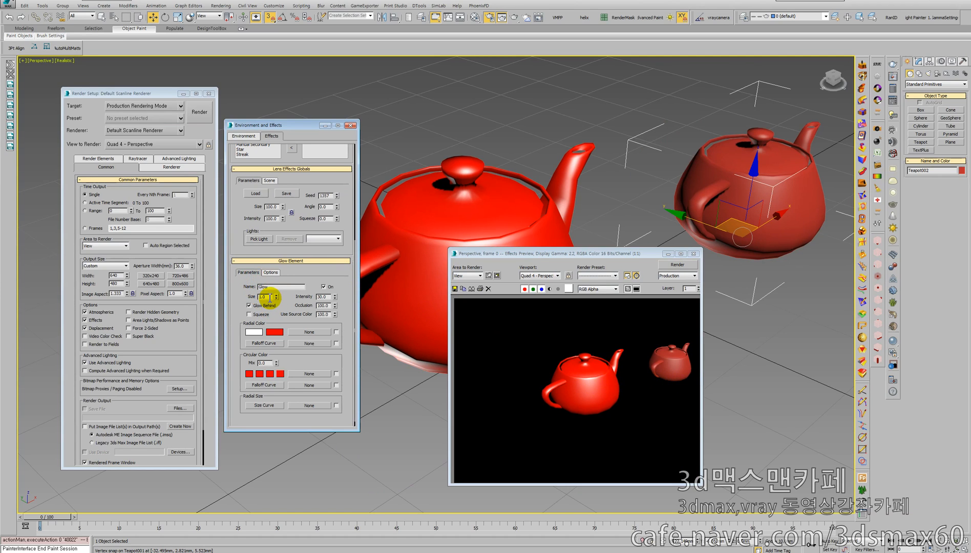
{"action": "left_click", "coordinate": [321, 297]}
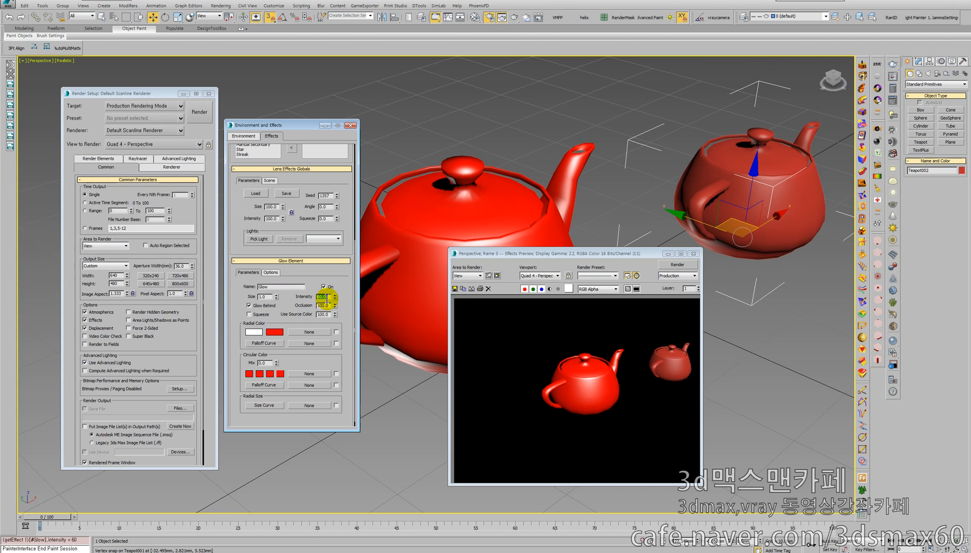
{"action": "left_click_drag", "start_coordinate": [303, 211], "coordinate": [280, 237]}
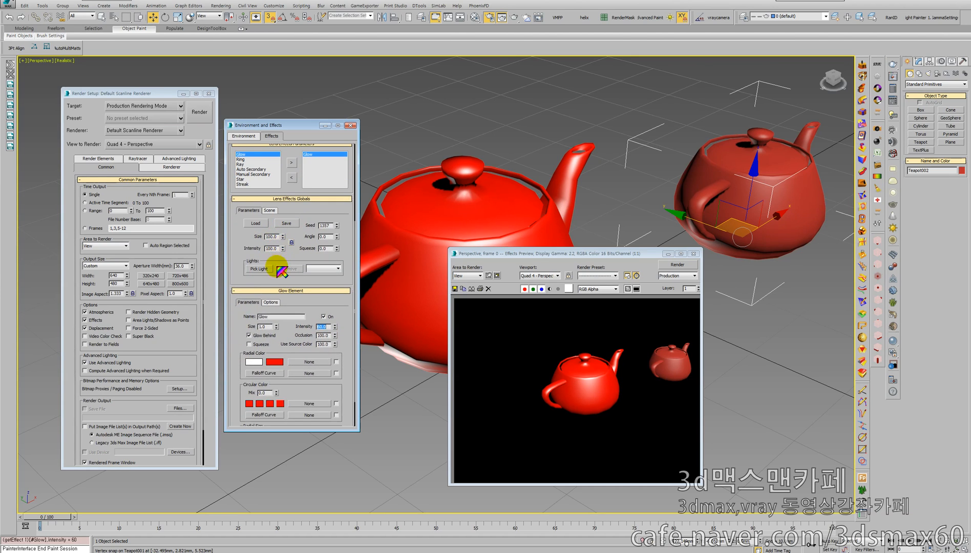
{"action": "double_click", "coordinate": [261, 326]}
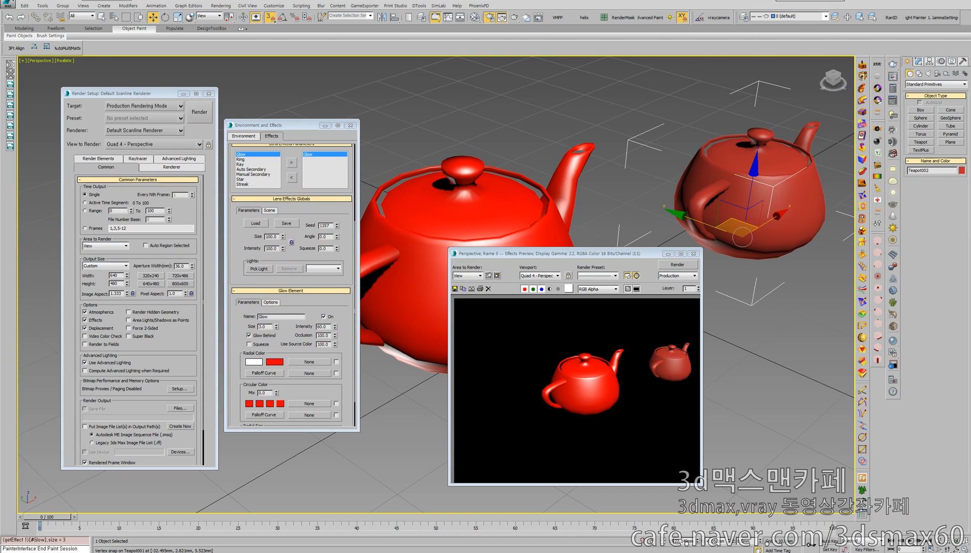
{"action": "left_click_drag", "start_coordinate": [0, 92], "coordinate": [0, 50]}
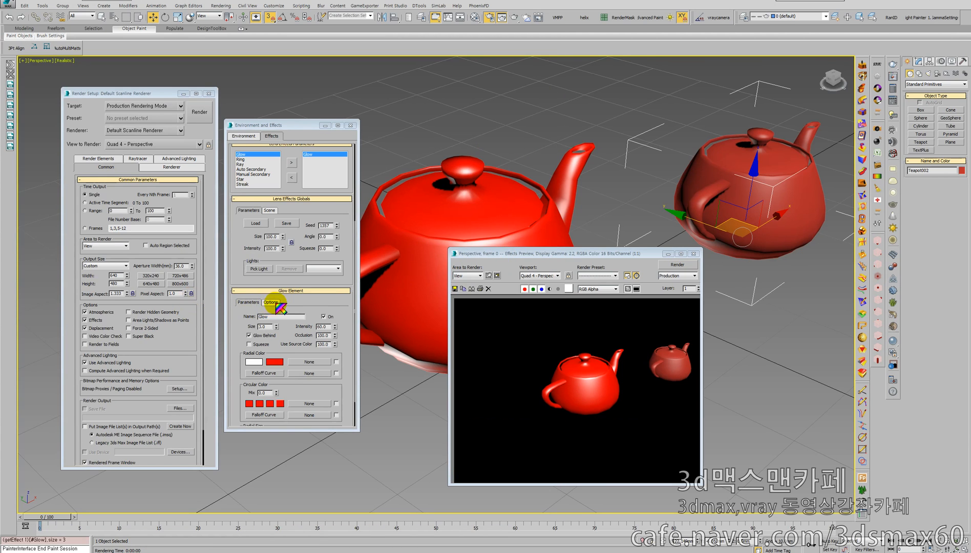
Try Object ID 1 as the glow element's image source in the preview, and switch it off again
{"action": "left_click", "coordinate": [277, 305]}
{"action": "left_click", "coordinate": [245, 343]}
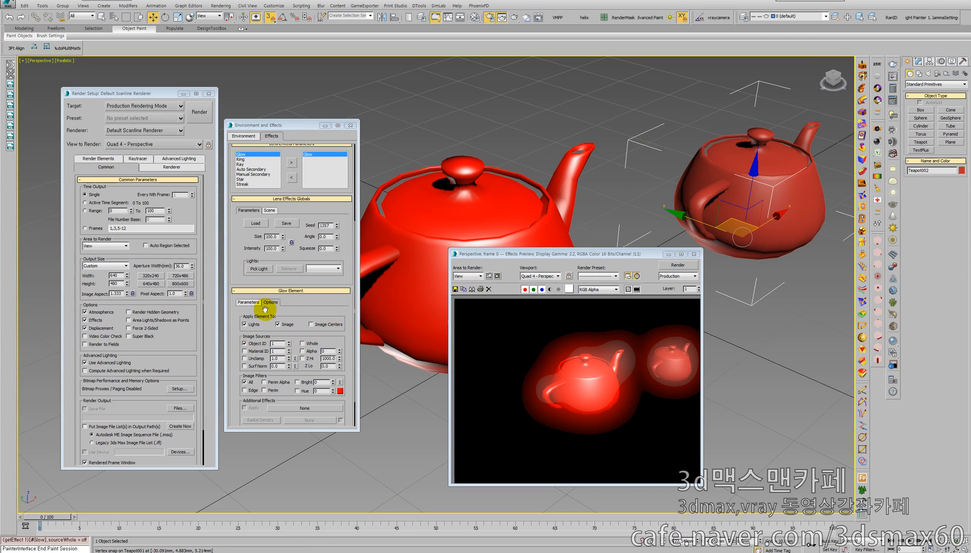
{"action": "left_click", "coordinate": [259, 344]}
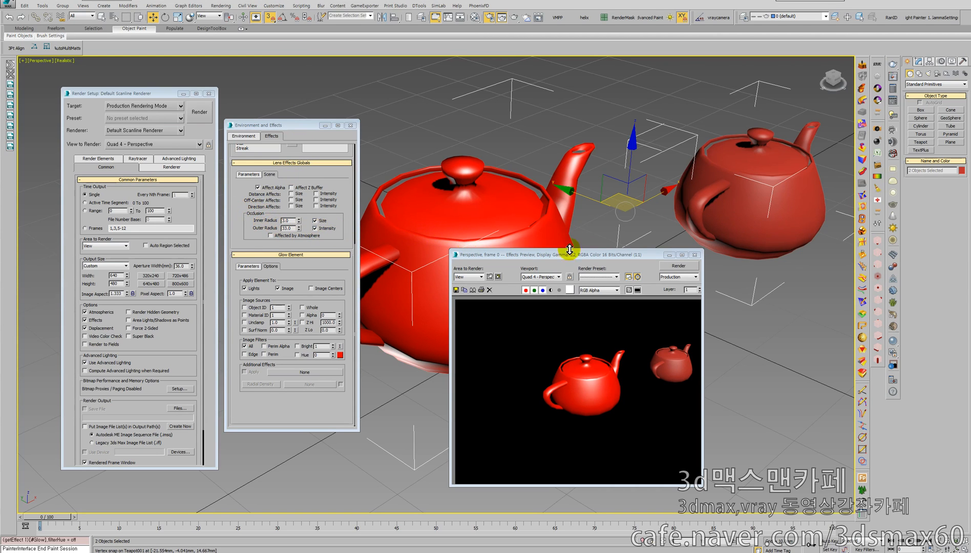
Reposition the preview window, enable Object ID 1 as the glow's image source and replace the All image filter with Bright
{"action": "left_click_drag", "start_coordinate": [585, 261], "coordinate": [512, 221]}
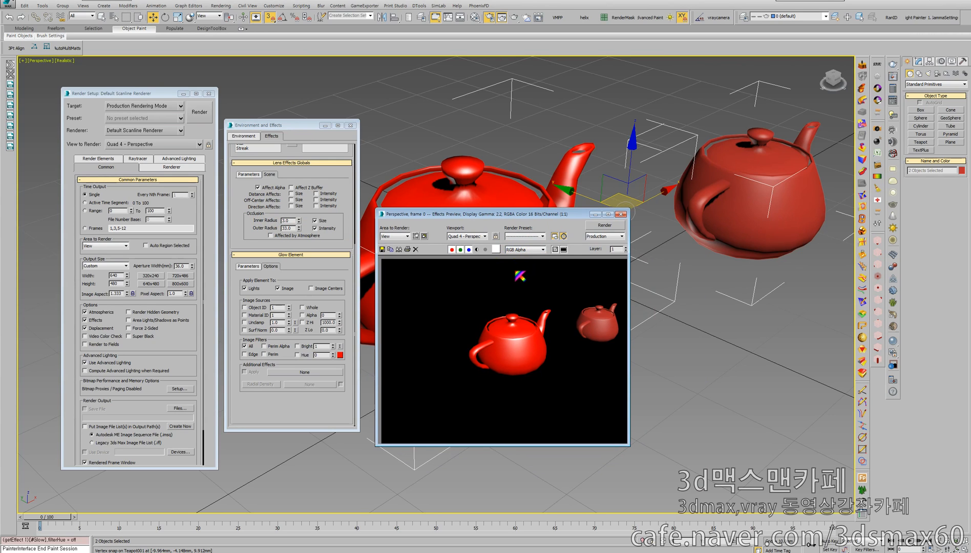
{"action": "left_click", "coordinate": [244, 307]}
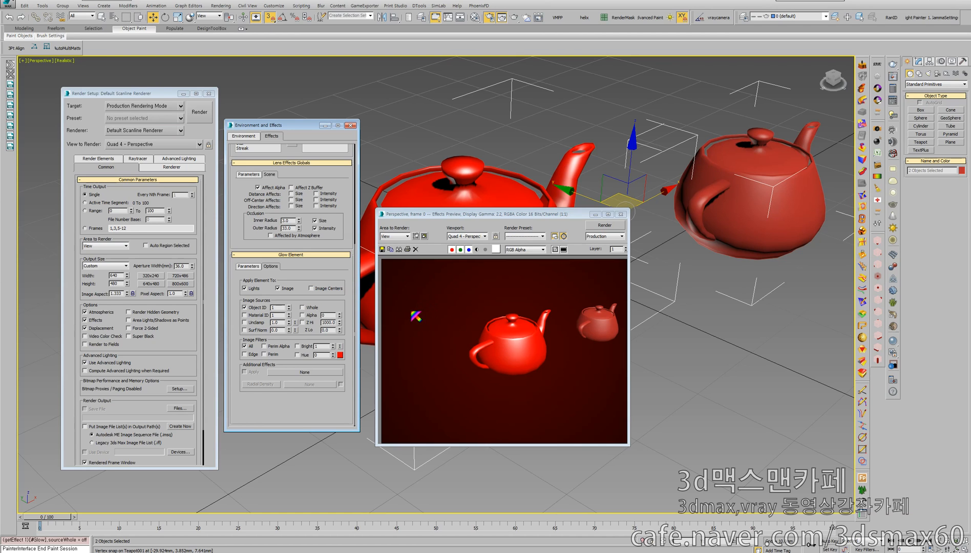
{"action": "left_click", "coordinate": [297, 346]}
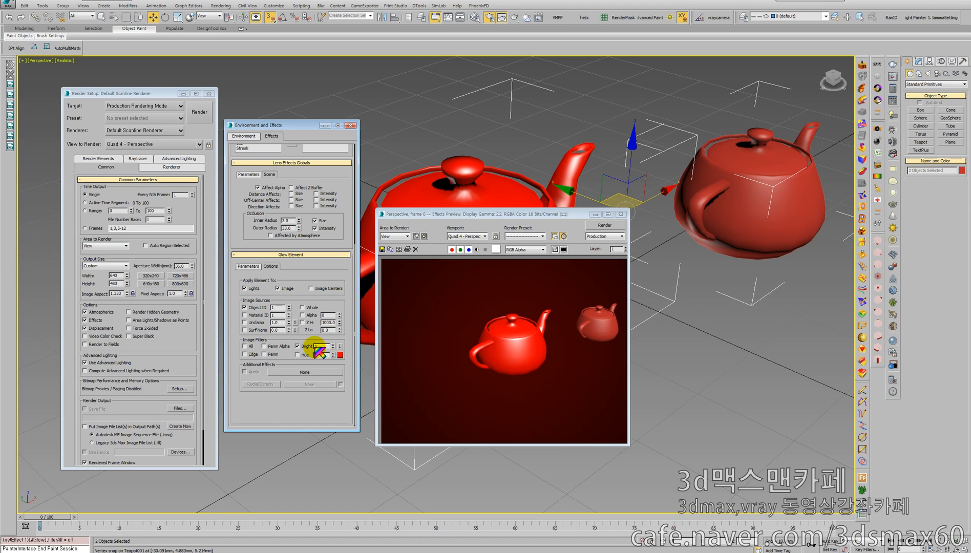
Switch the glow's image source from Object ID to Whole and its image filter from Bright to All
{"action": "left_click", "coordinate": [244, 307]}
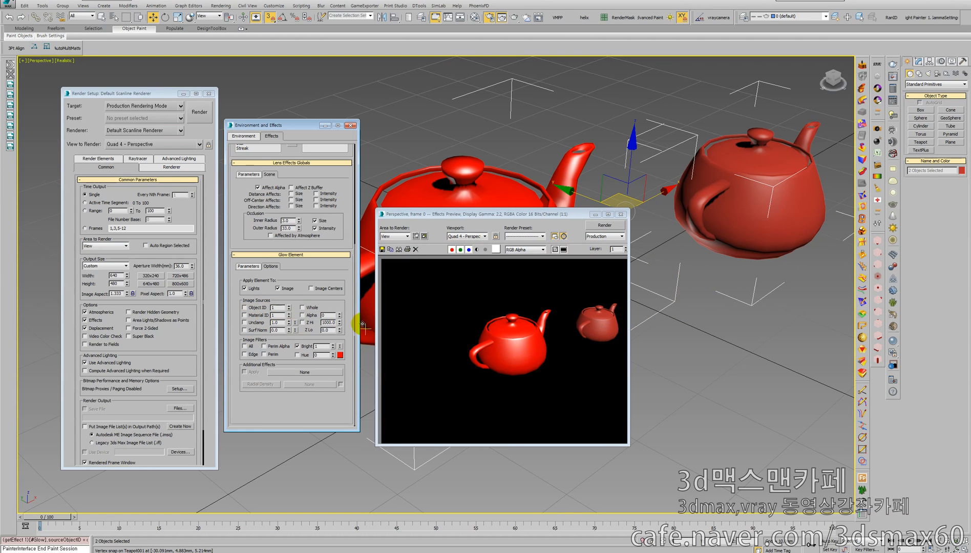
{"action": "left_click", "coordinate": [303, 307]}
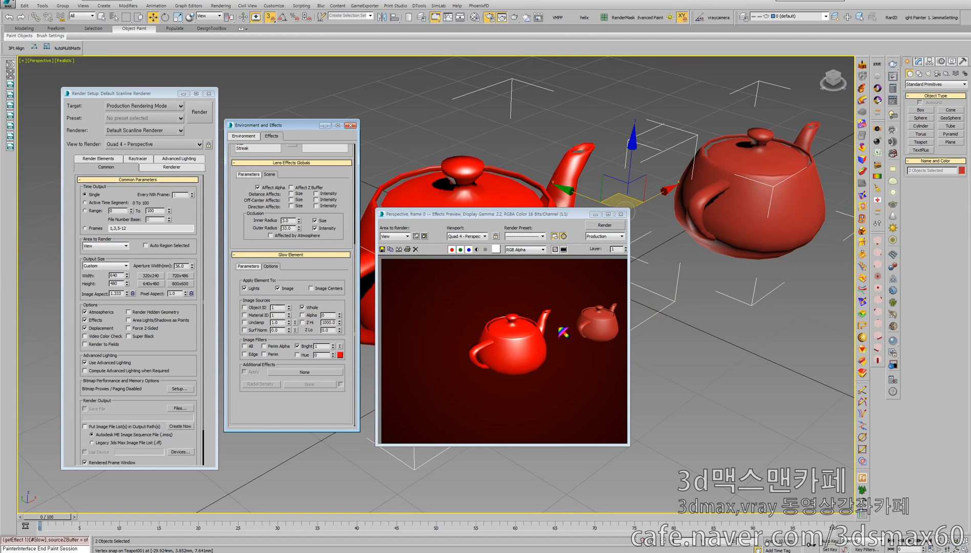
{"action": "left_click", "coordinate": [297, 346]}
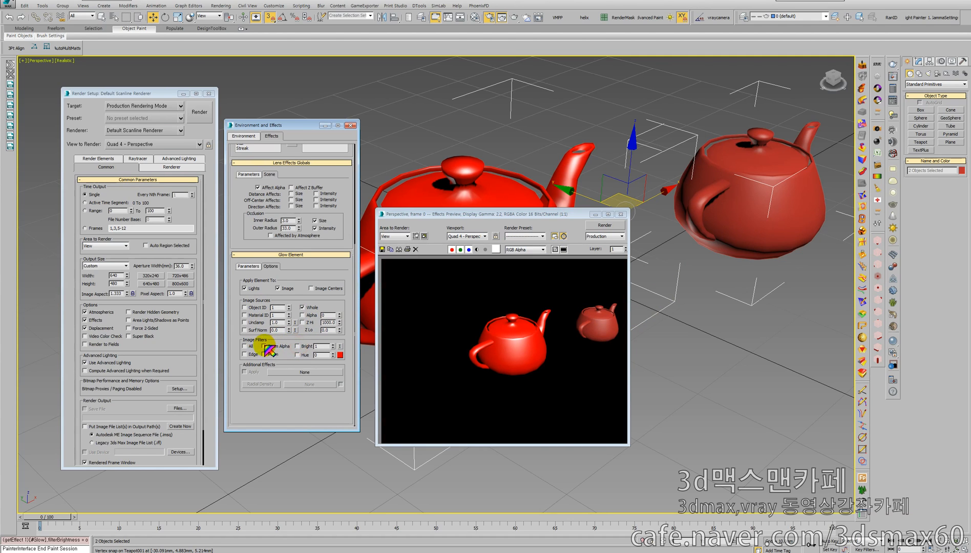
{"action": "left_click", "coordinate": [244, 346]}
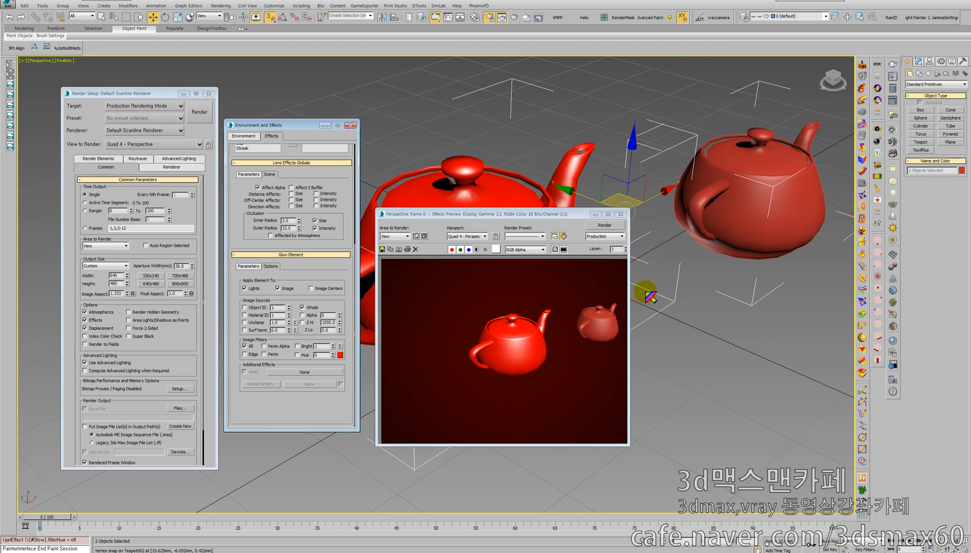
{"action": "middle_click_drag", "start_coordinate": [680, 289], "coordinate": [611, 300]}
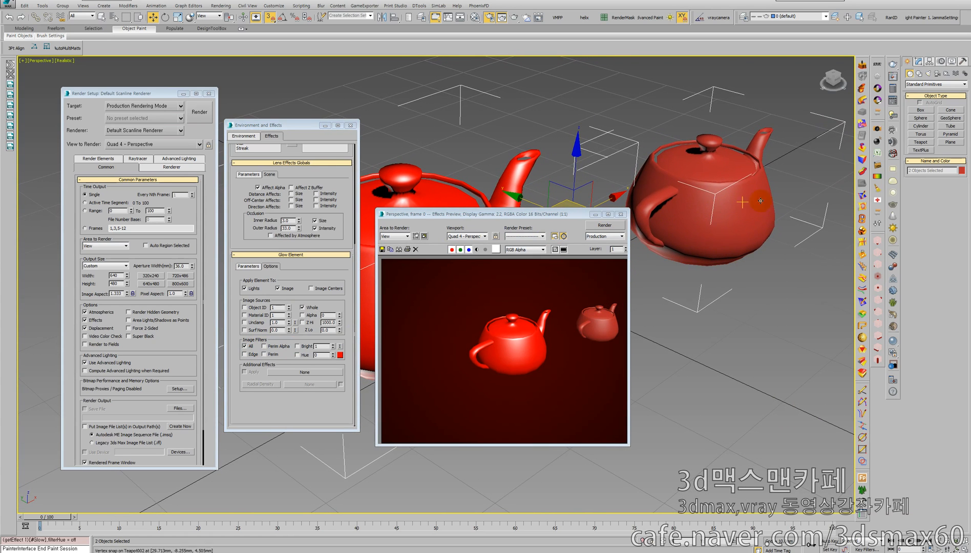
Set the glow element's intensity to 120, and its size first to 30 and finally to 10
{"action": "left_click", "coordinate": [248, 266]}
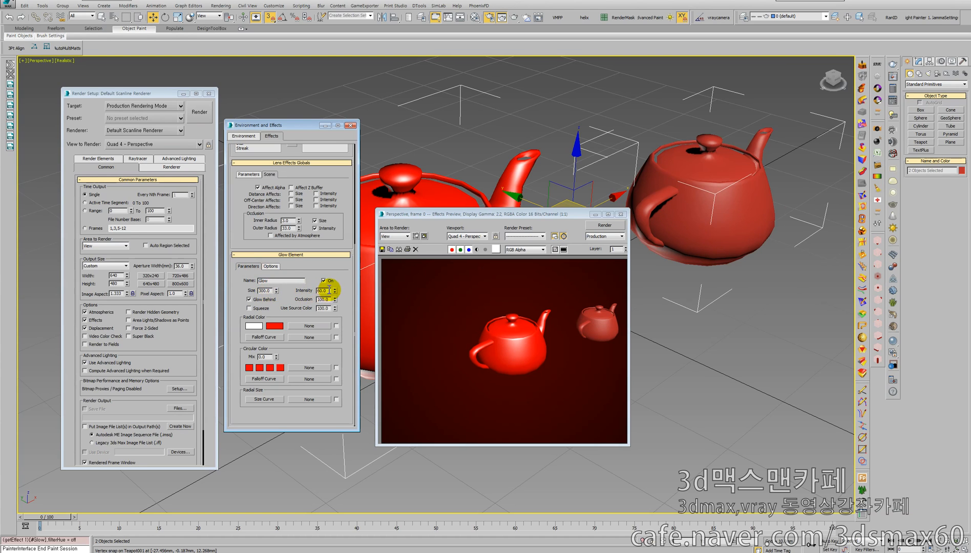
{"action": "type", "text": "120"}
{"action": "key", "text": "Return"}
{"action": "left_click", "coordinate": [271, 290]}
{"action": "type", "text": "30"}
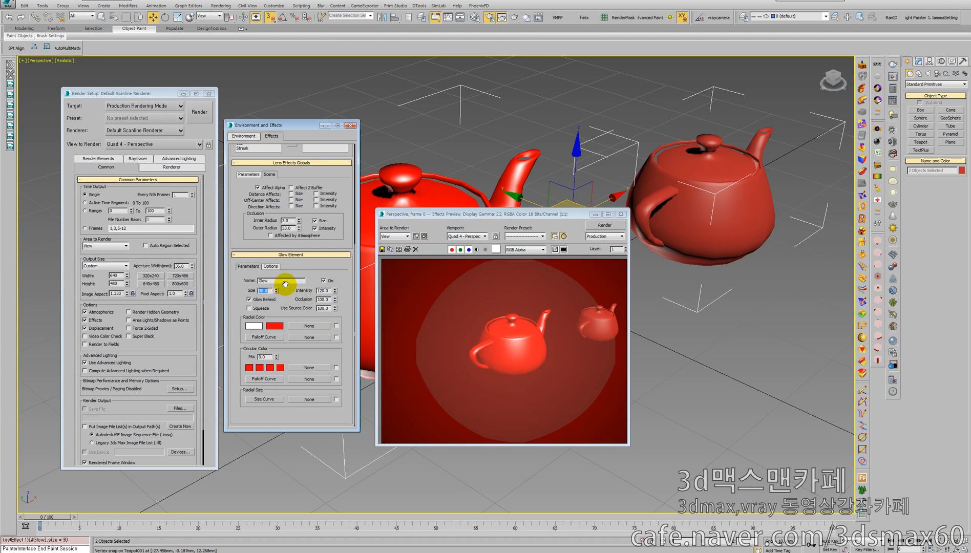
{"action": "key", "text": "Return"}
{"action": "key", "text": "Return"}
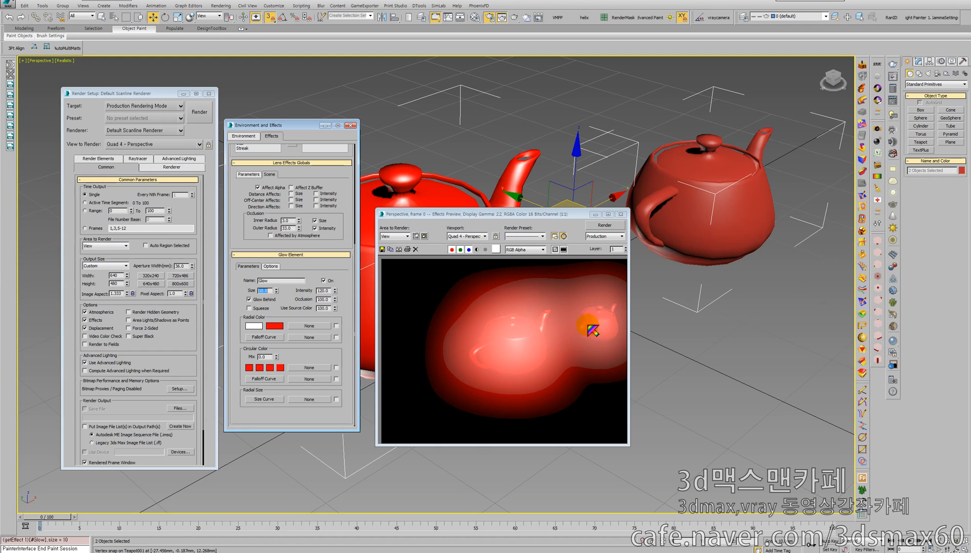
Filter the glow by Bright instead of All, trying thresholds of 220, 200 and 150 and ending at 100
{"action": "left_click", "coordinate": [270, 266]}
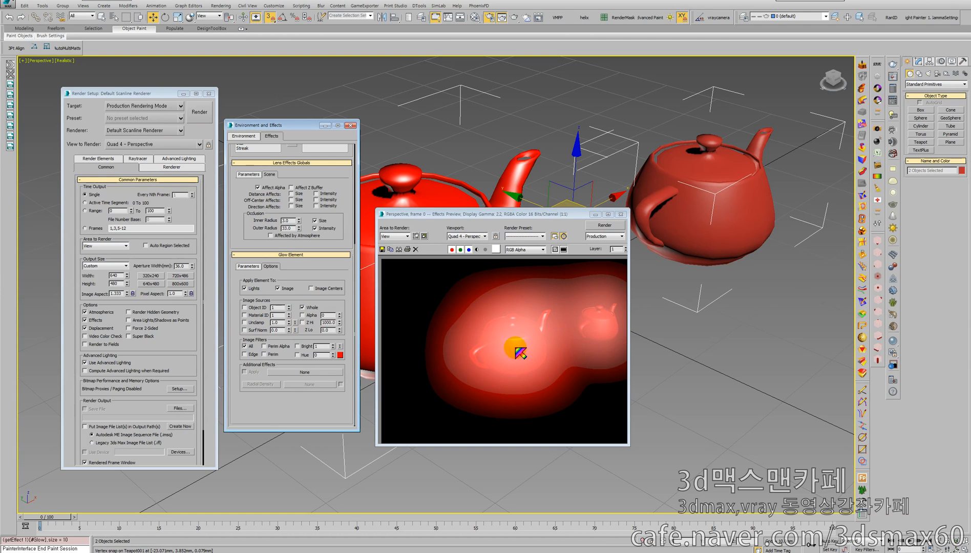
{"action": "left_click", "coordinate": [296, 346]}
{"action": "double_click", "coordinate": [322, 346]}
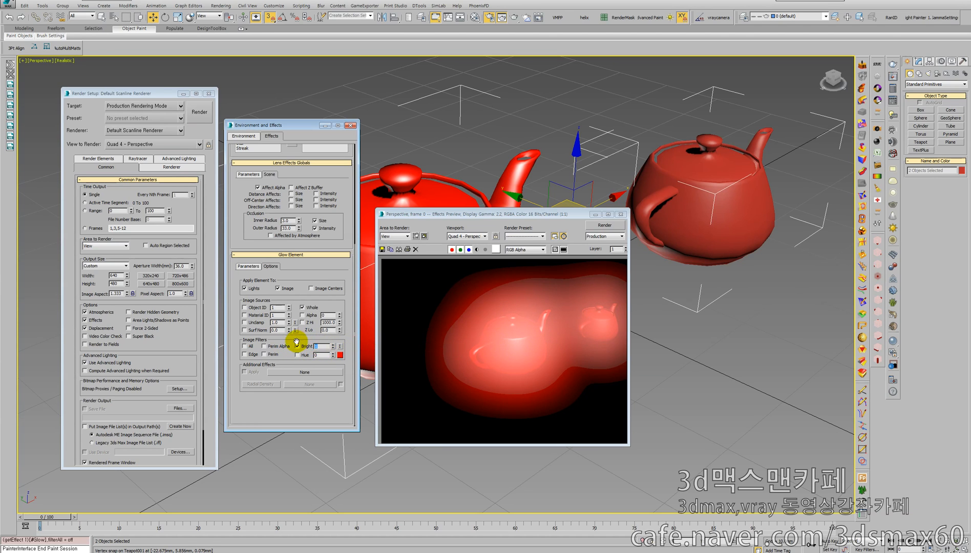
{"action": "type", "text": "220"}
{"action": "key", "text": "Return"}
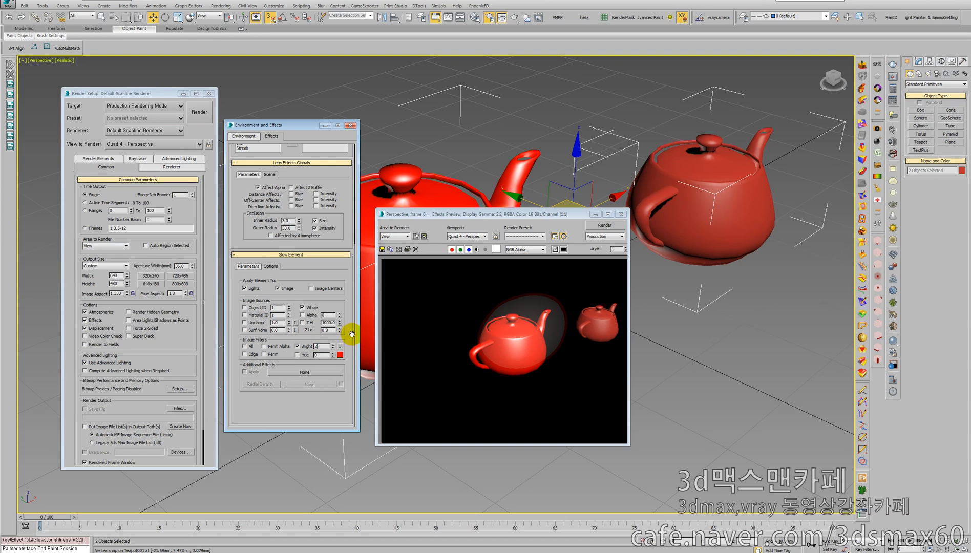
{"action": "key", "text": "Return"}
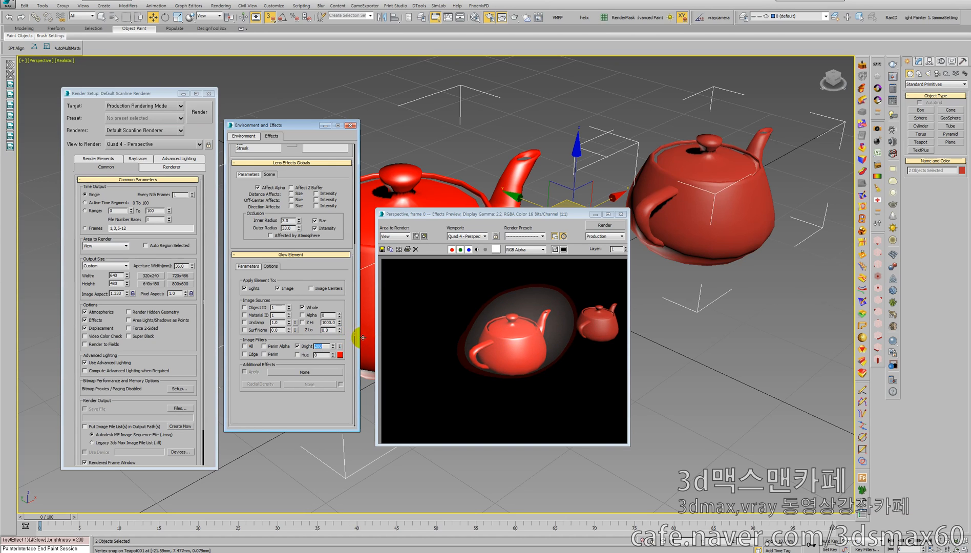
{"action": "type", "text": "150"}
{"action": "key", "text": "Return"}
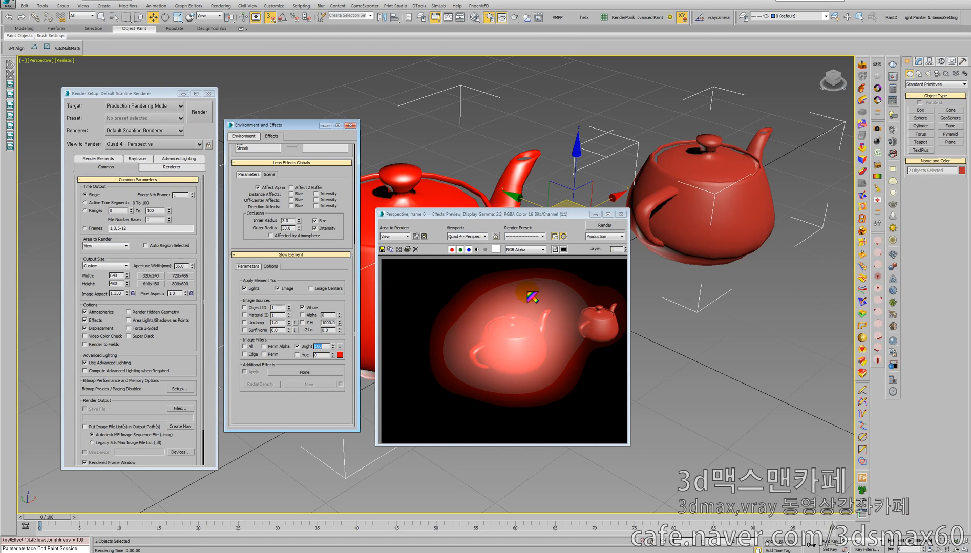
Shift the second teapot slightly and copy the red Material #2 to another sample slot as Material #211
{"action": "left_click_drag", "start_coordinate": [719, 234], "coordinate": [549, 232]}
{"action": "left_click", "coordinate": [742, 225]}
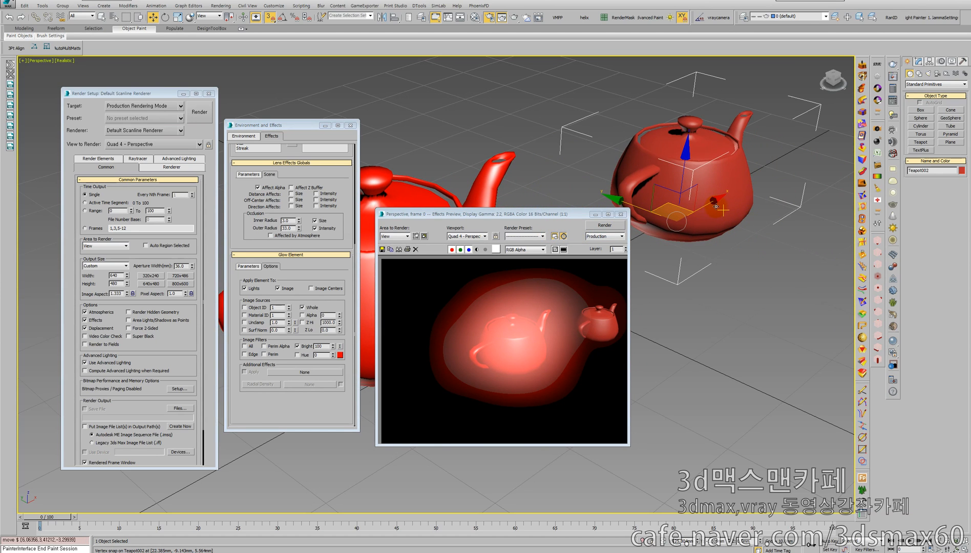
{"action": "key", "text": "m"}
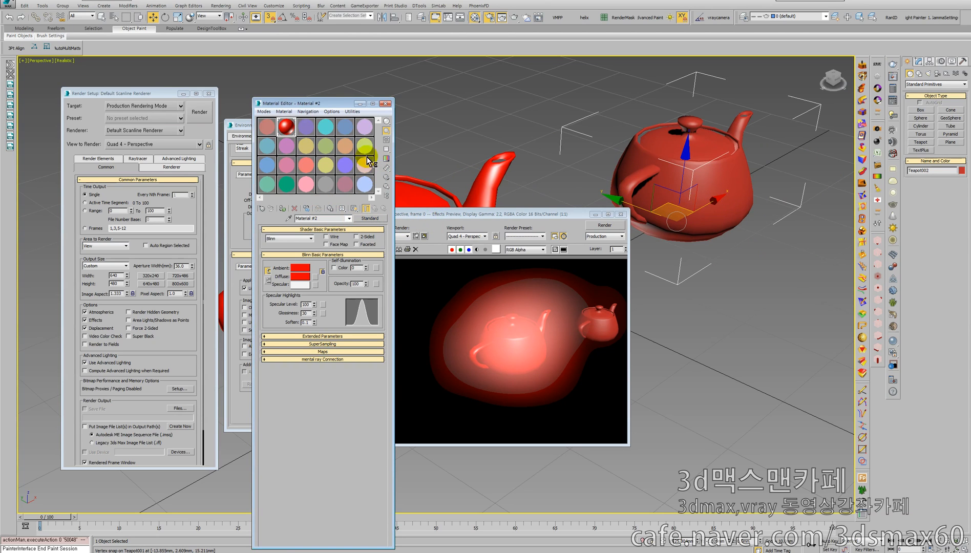
{"action": "left_click", "coordinate": [329, 126]}
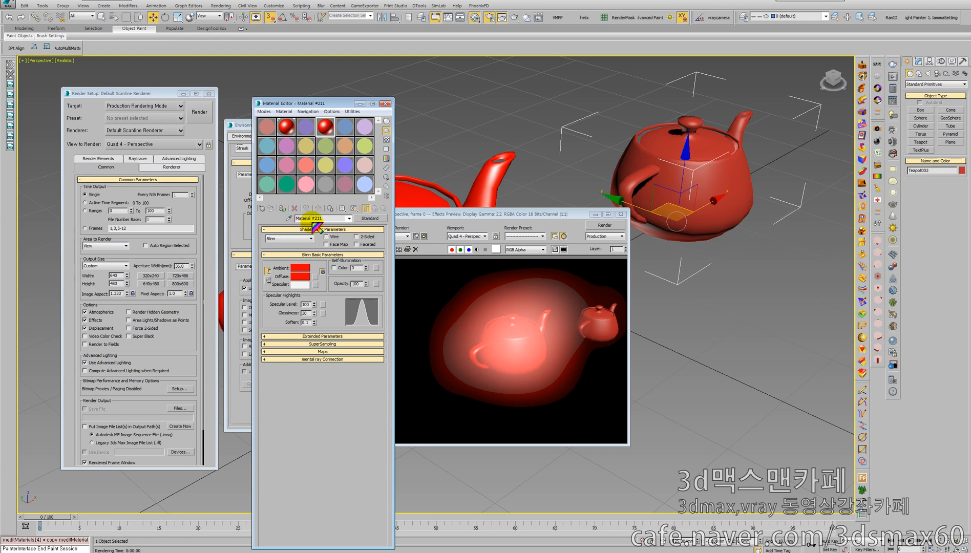
Change the ambient and diffuse colours of Material #211 to purple and lower its specular level to 50
{"action": "left_click", "coordinate": [300, 276]}
{"action": "left_click_drag", "start_coordinate": [132, 205], "coordinate": [127, 213]}
{"action": "left_click", "coordinate": [211, 250]}
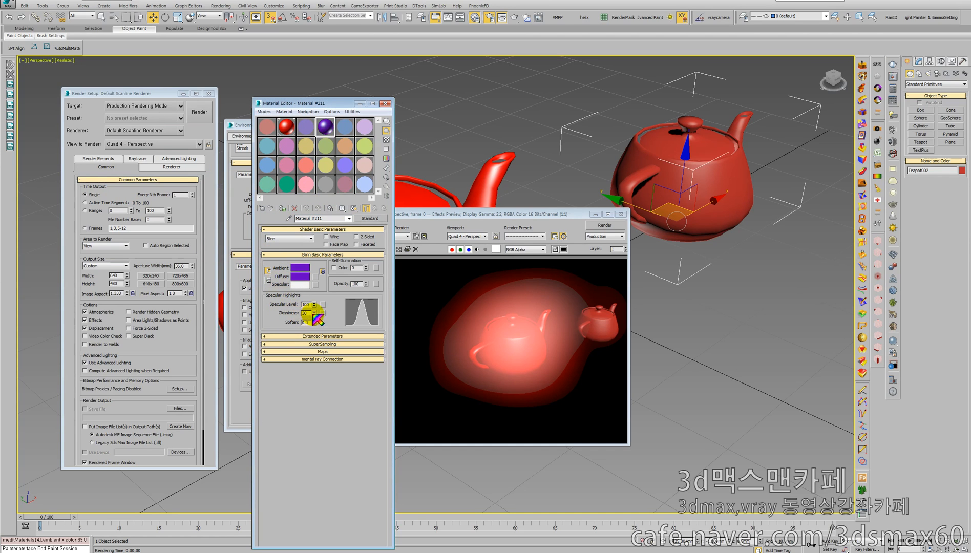
{"action": "left_click_drag", "start_coordinate": [313, 305], "coordinate": [310, 310]}
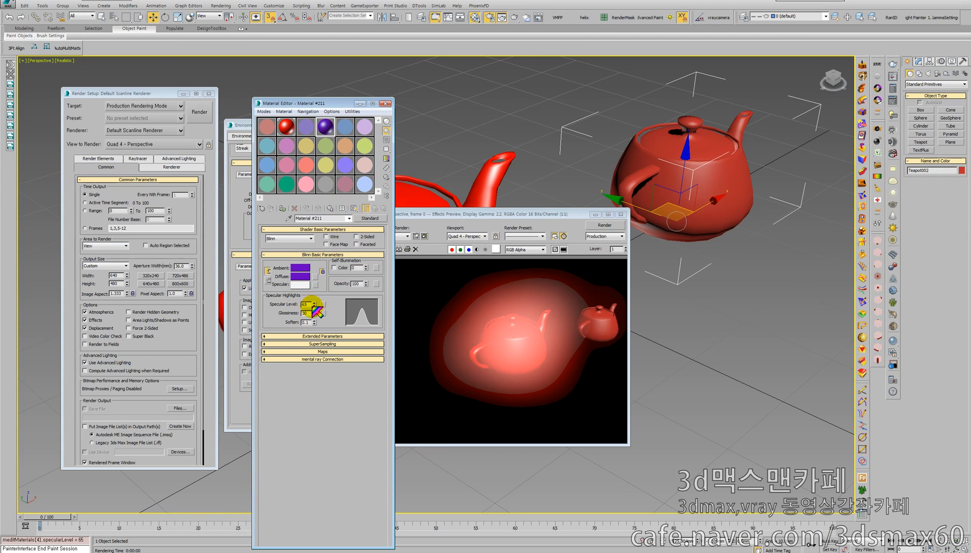
Assign the purple Material #211 to the second teapot, render the view again and close the material editor
{"action": "left_click_drag", "start_coordinate": [330, 128], "coordinate": [662, 148]}
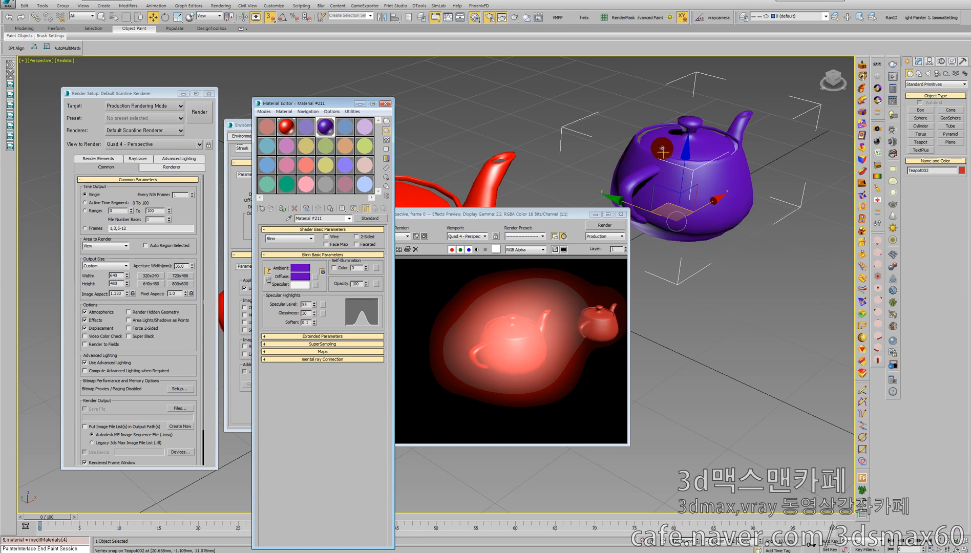
{"action": "left_click", "coordinate": [598, 226]}
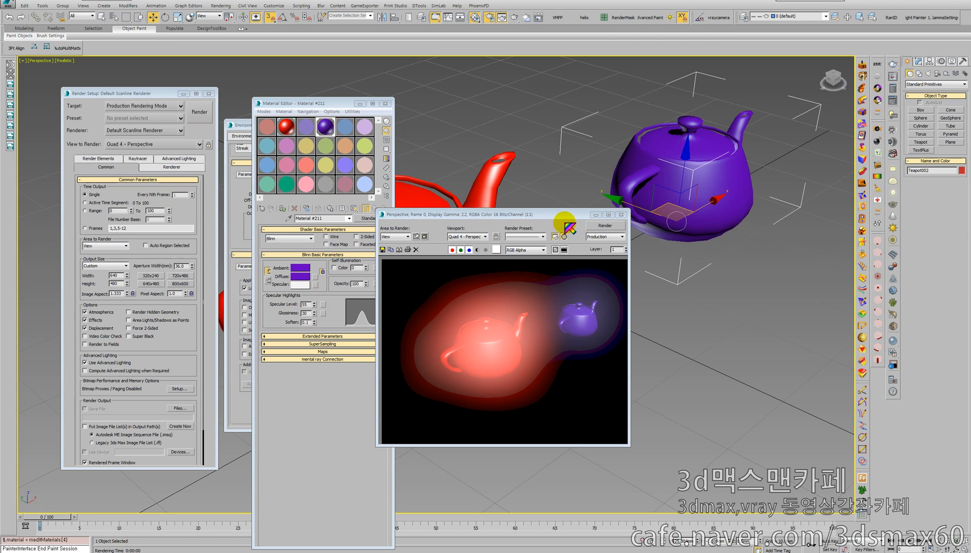
{"action": "left_click", "coordinate": [385, 103]}
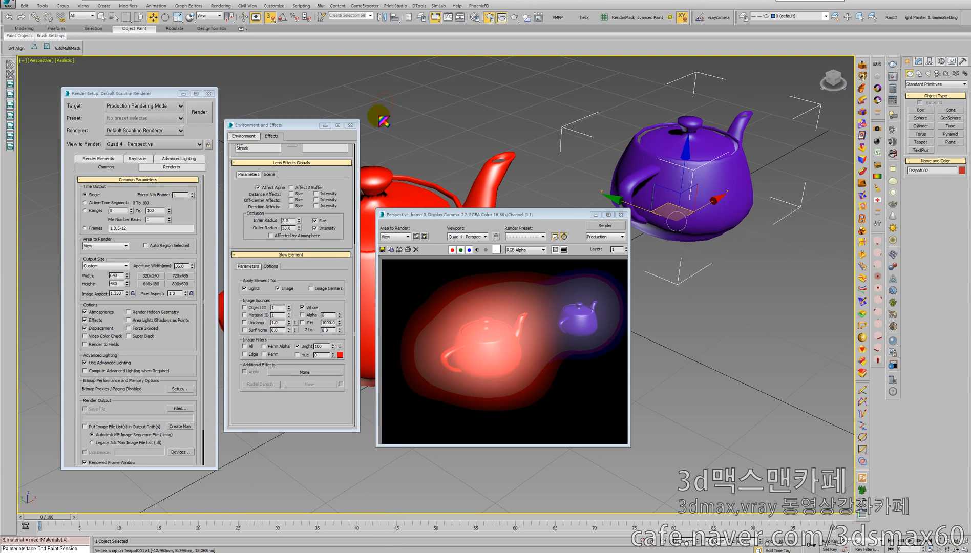
Set the glow's Bright filter to 150 and finally 160, and switch its image source from Whole to Object ID 1
{"action": "double_click", "coordinate": [324, 346]}
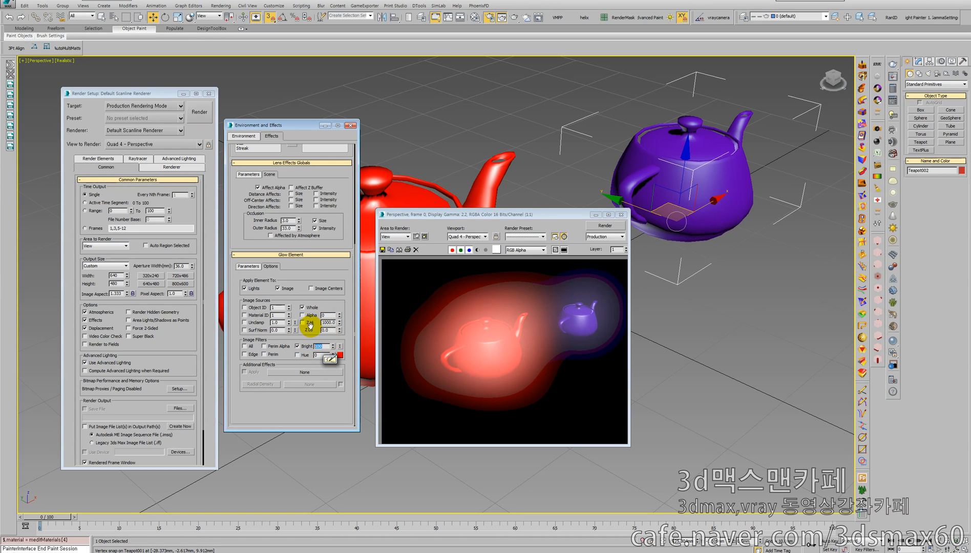
{"action": "type", "text": "15"}
{"action": "key", "text": "Return"}
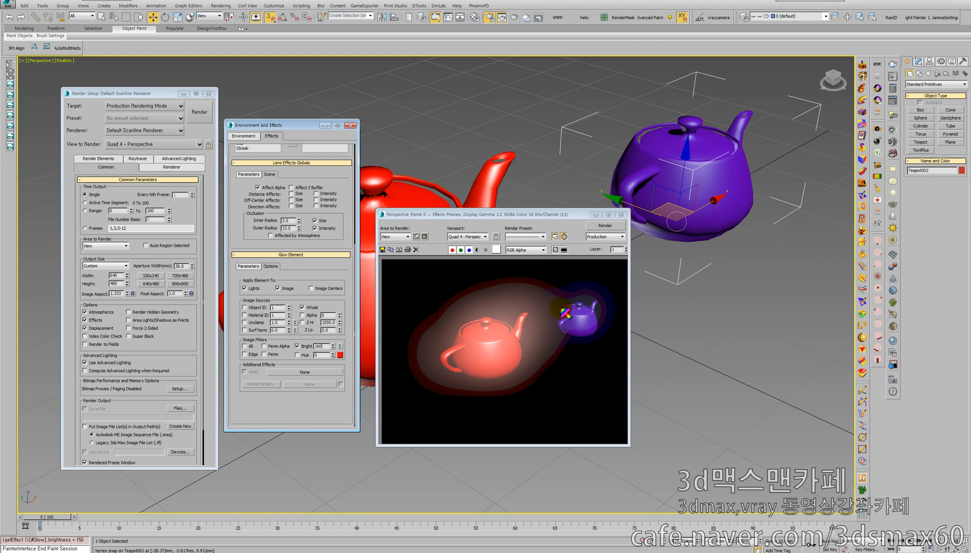
{"action": "key", "text": "Return"}
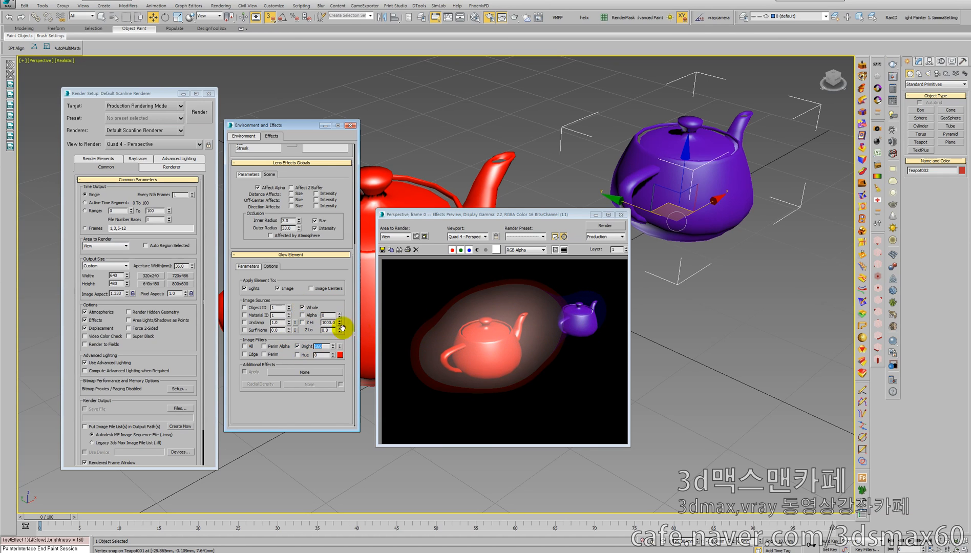
{"action": "left_click", "coordinate": [245, 307]}
{"action": "left_click", "coordinate": [298, 307]}
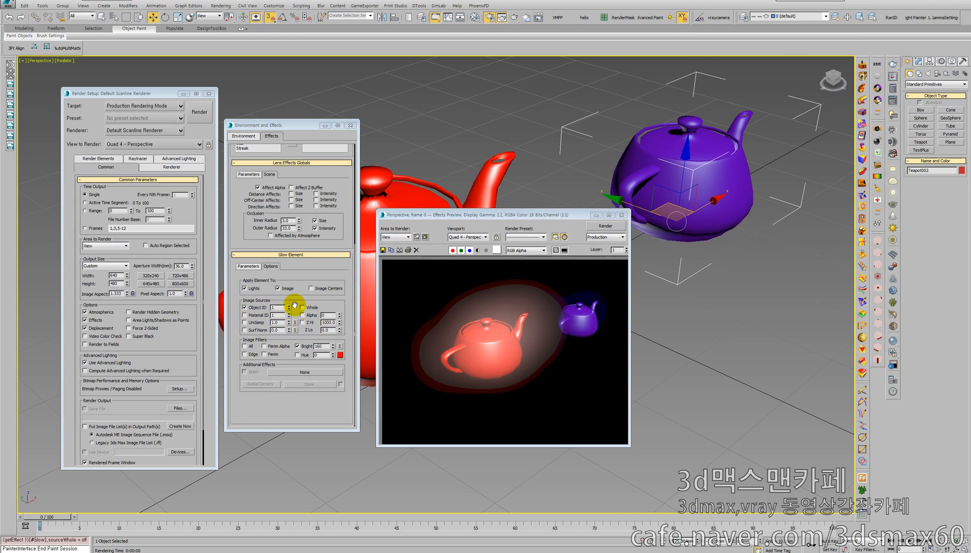